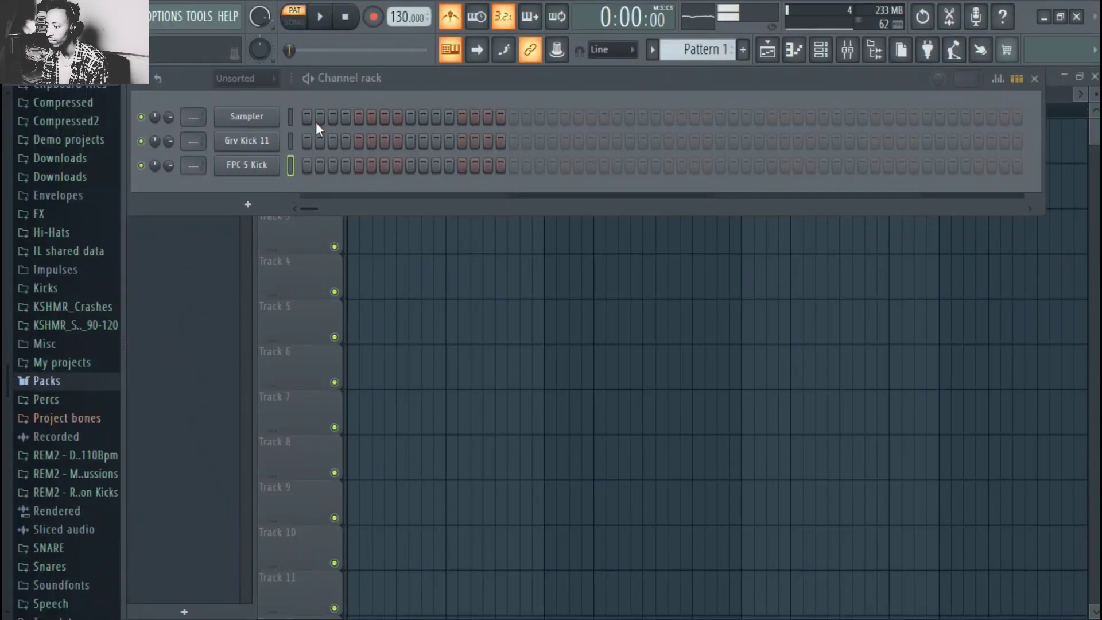
# Delete the FPC 5 Kick and Grv Kick 11 channels from the channel rack
pyautogui.rightClick(248, 165)
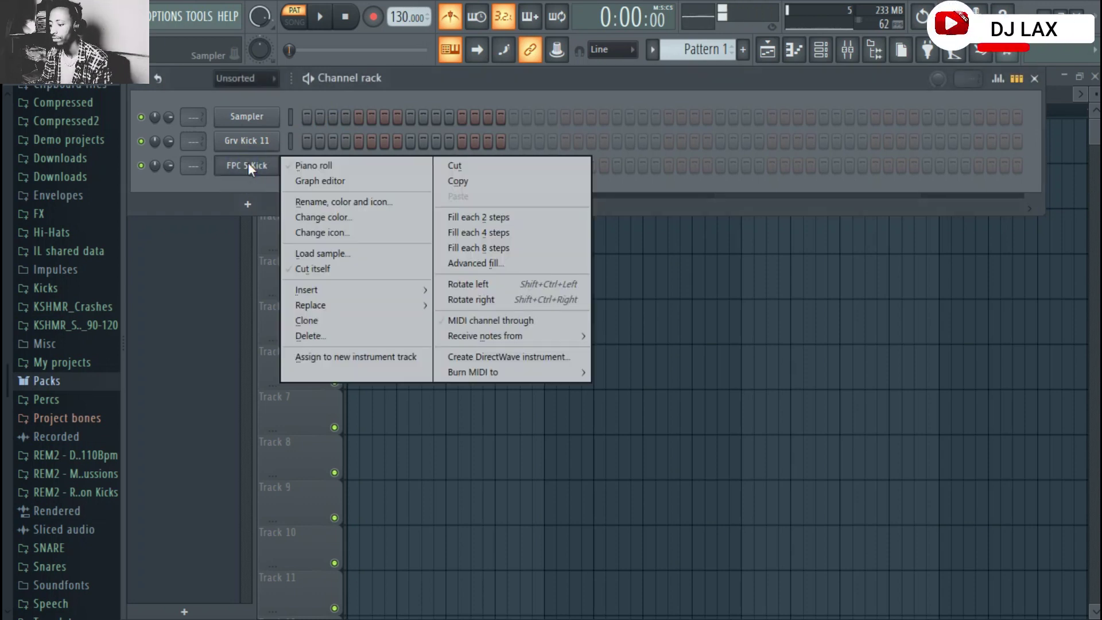
pyautogui.click(319, 330)
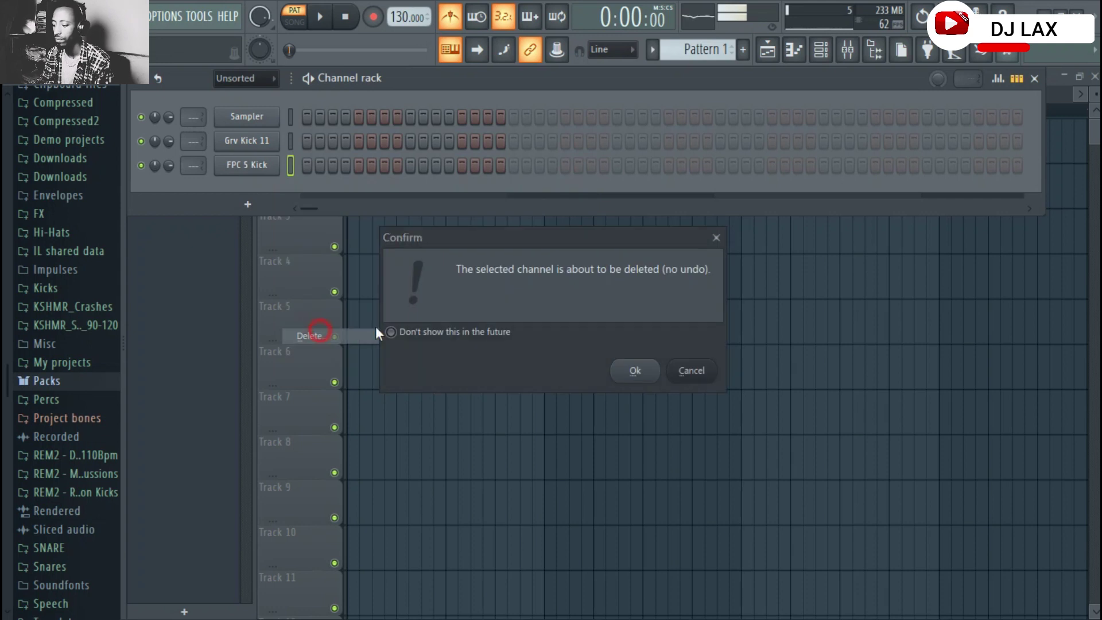
pyautogui.click(632, 372)
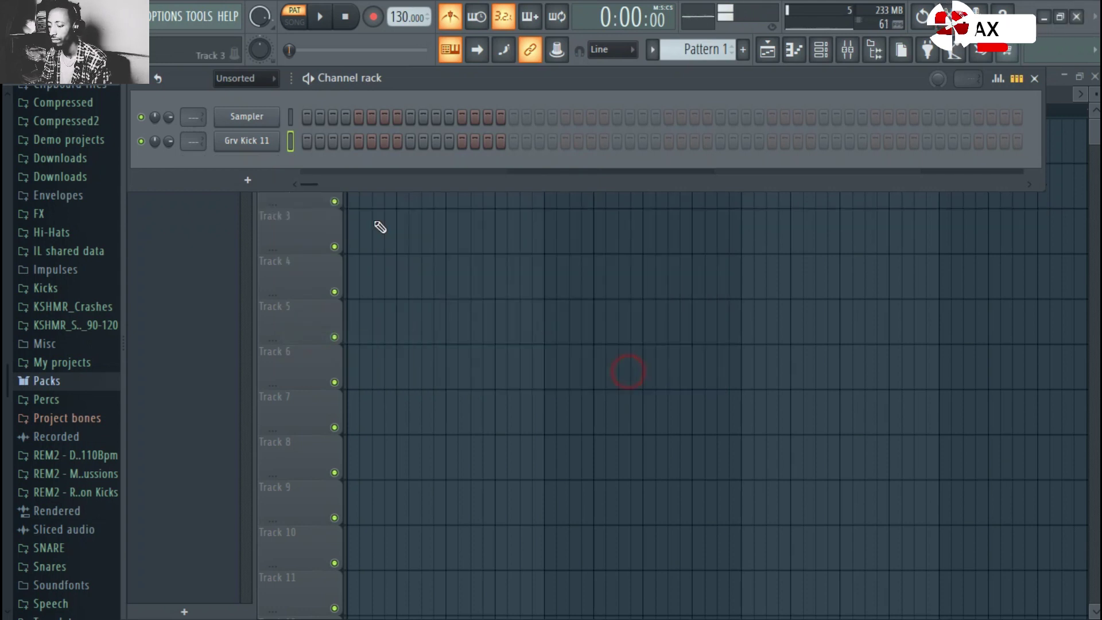
pyautogui.rightClick(259, 140)
pyautogui.click(319, 310)
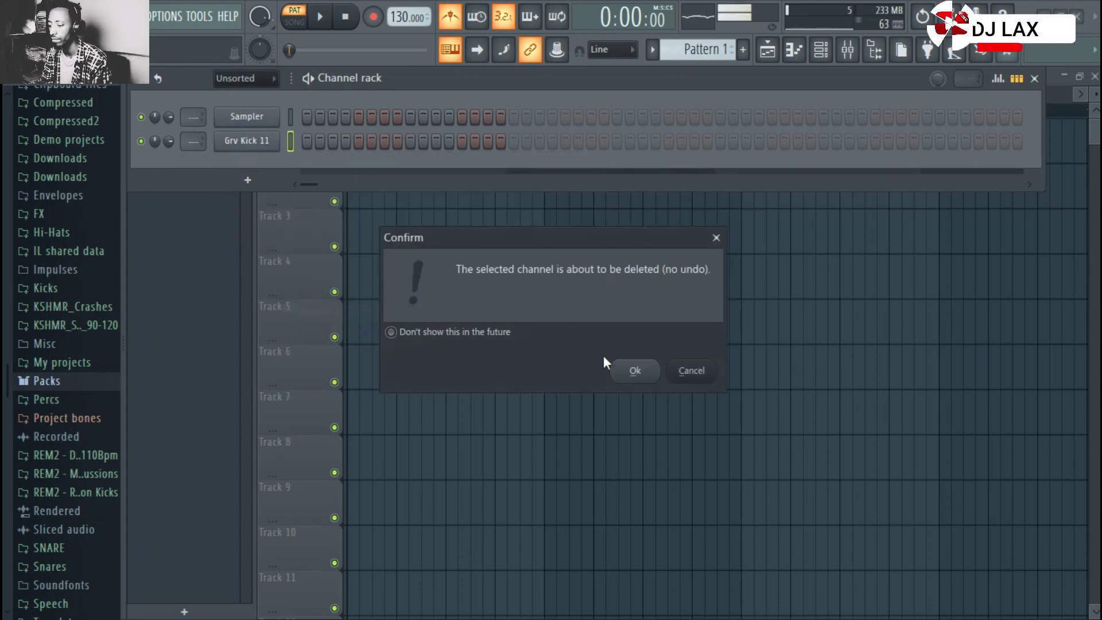
pyautogui.click(635, 372)
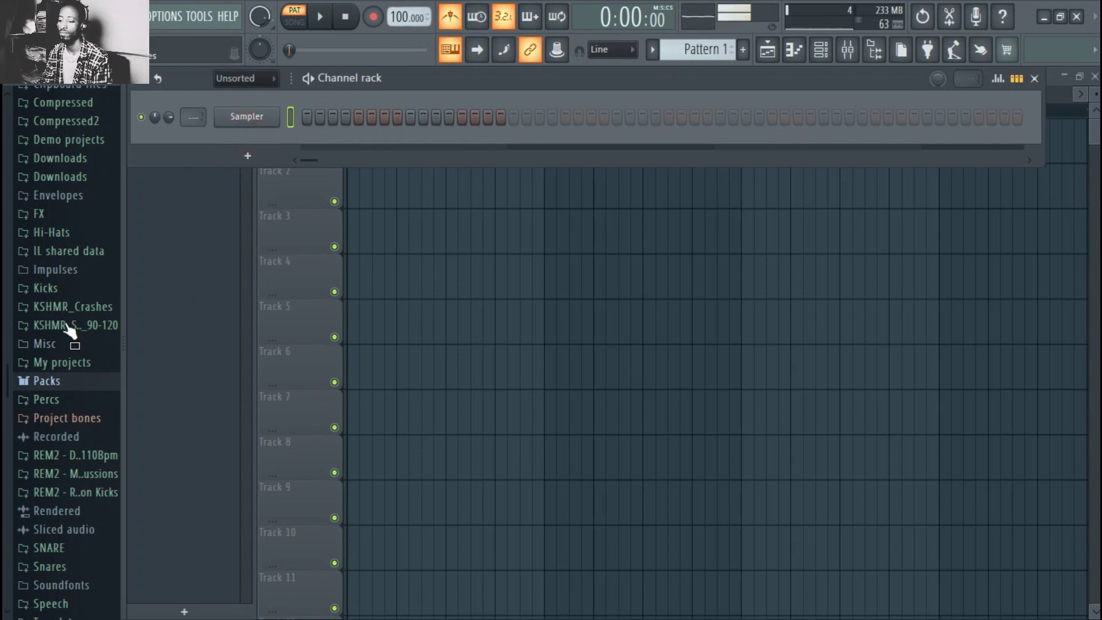
# Open the Kicks folder of the Drums (ModeAudio) pack in the sample browser
pyautogui.click(57, 382)
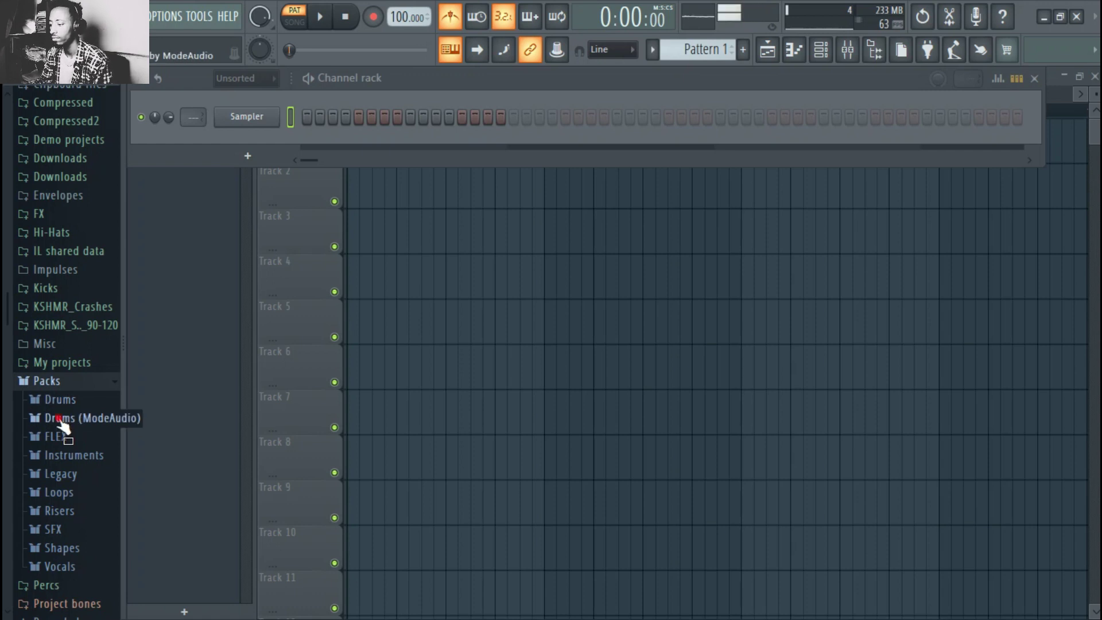
pyautogui.click(65, 419)
pyautogui.click(71, 499)
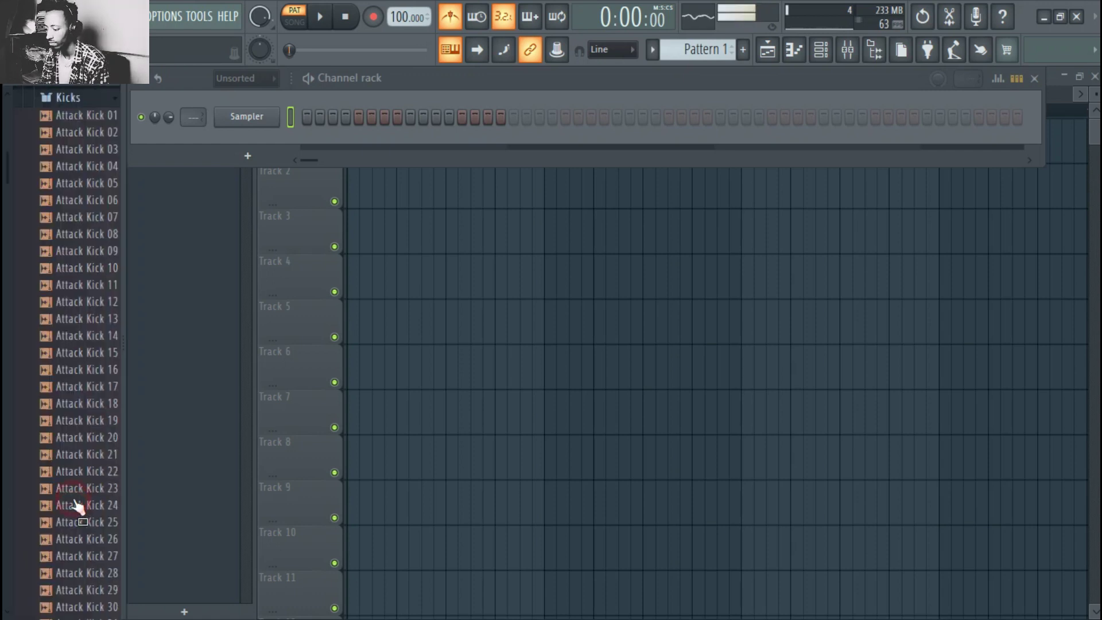
pyautogui.scroll(3, 57, 402)
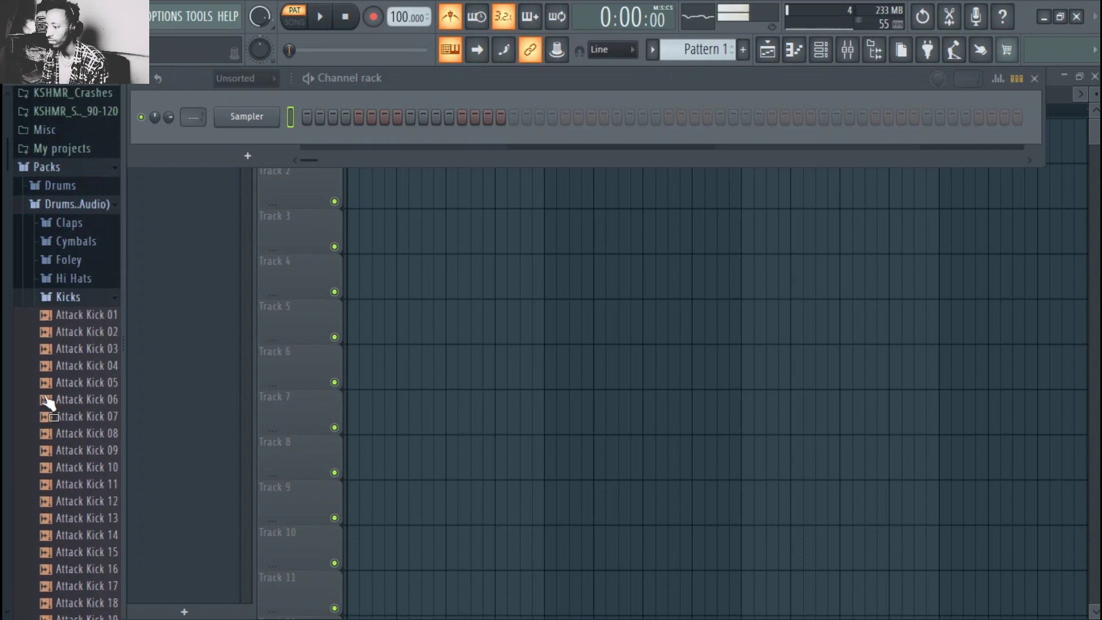
# Audition Attack Kick 01 through 04 and add Attack Kick 04 as a new channel in the channel rack
pyautogui.click(82, 323)
pyautogui.click(80, 333)
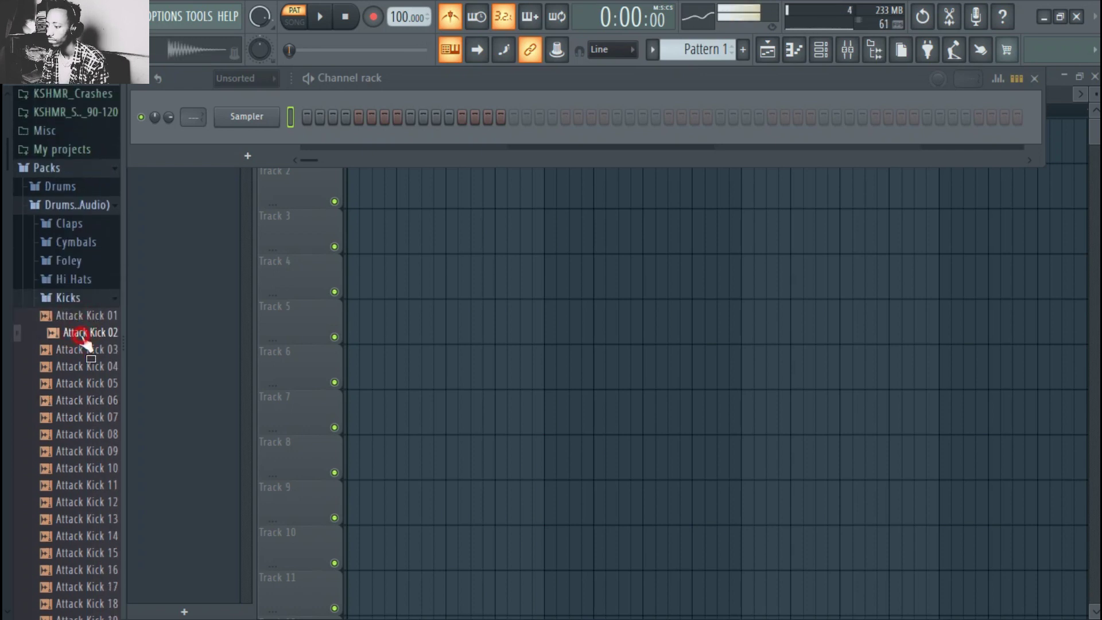
pyautogui.click(81, 350)
pyautogui.click(80, 367)
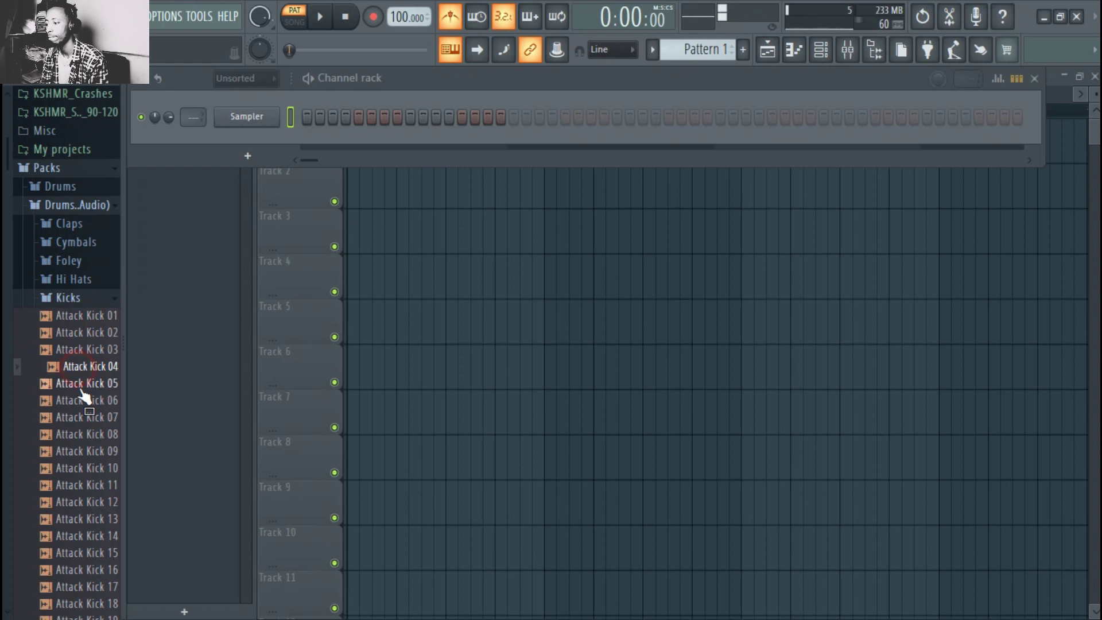
pyautogui.click(79, 367)
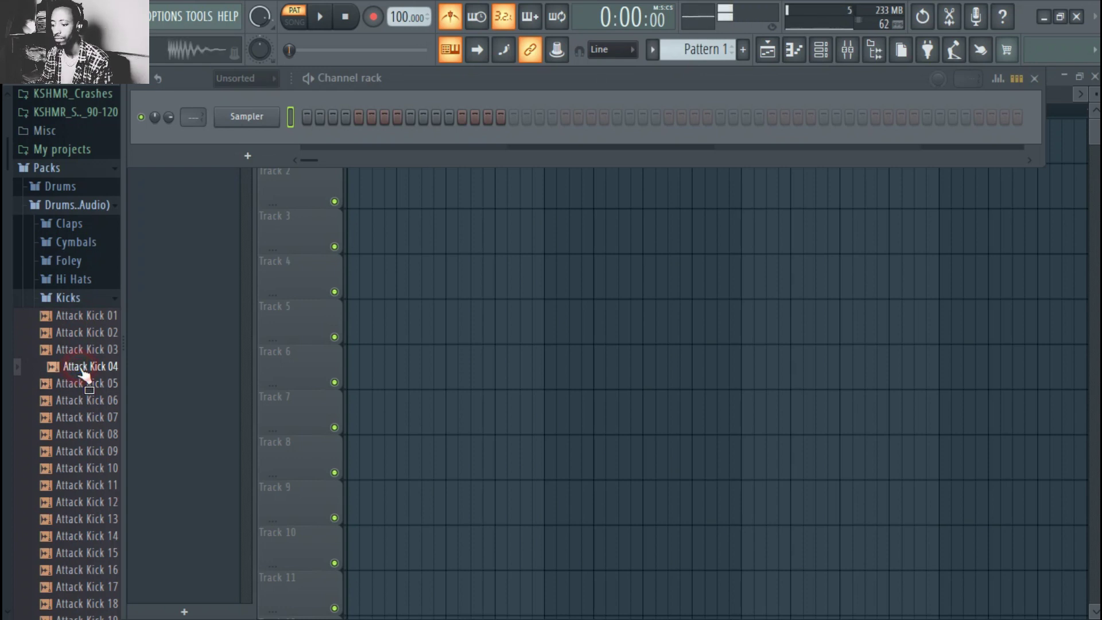
pyautogui.moveTo(82, 375); pyautogui.dragTo(251, 146)
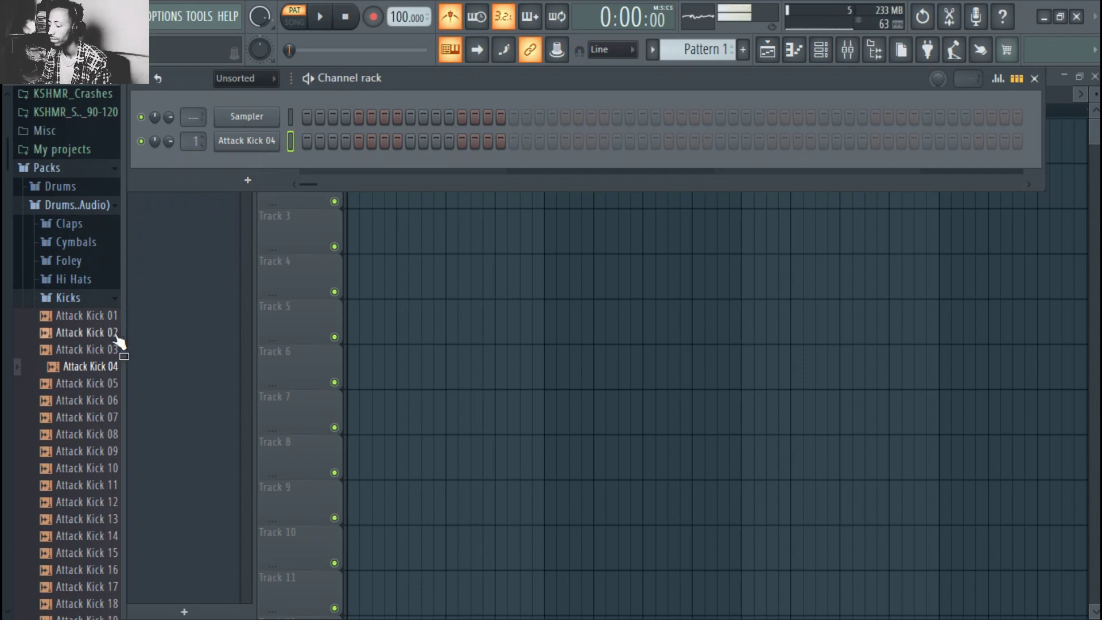
# Switch from the Kicks folder to the Snares folder of the ModeAudio pack and audition Attack Snare samples up to 06
pyautogui.click(77, 298)
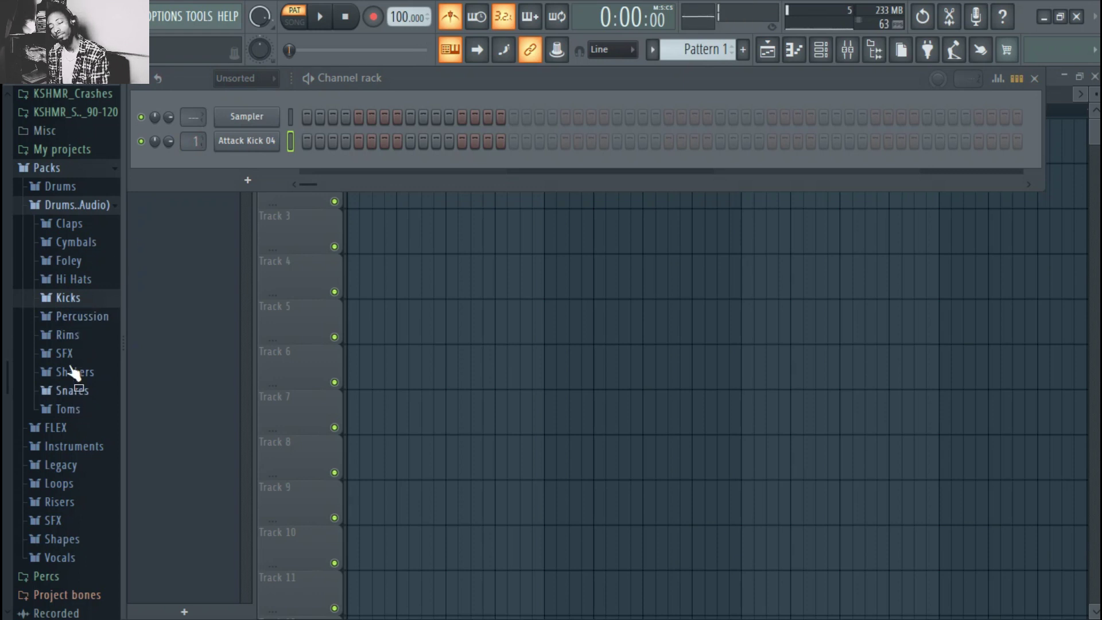
pyautogui.click(74, 394)
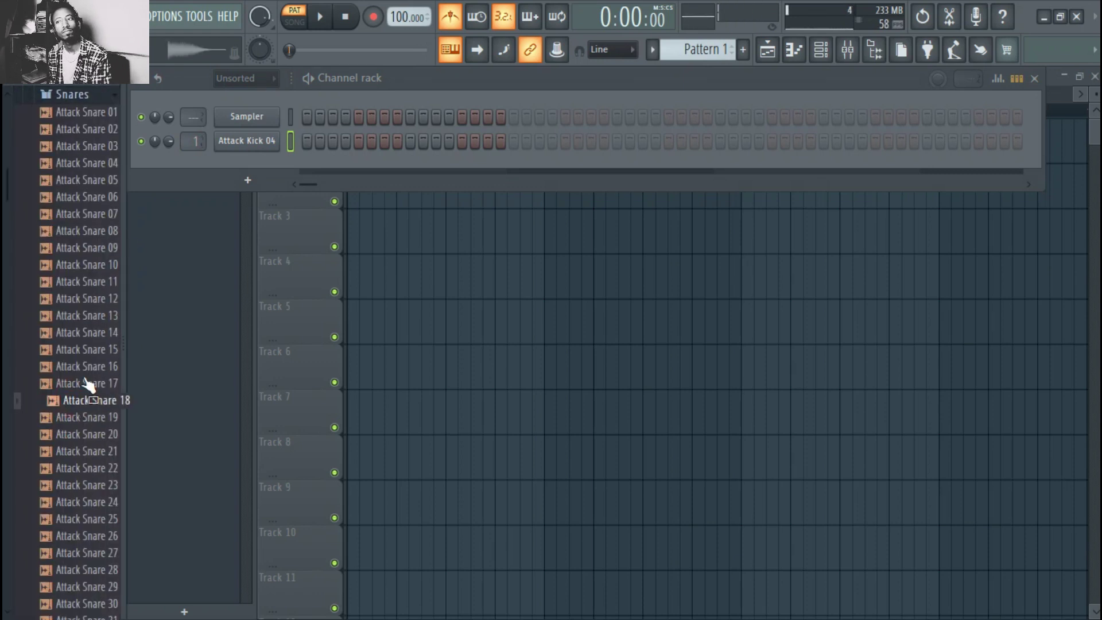
pyautogui.scroll(4, 81, 379)
pyautogui.click(81, 369)
pyautogui.click(92, 318)
pyautogui.click(90, 336)
pyautogui.click(90, 351)
pyautogui.click(92, 366)
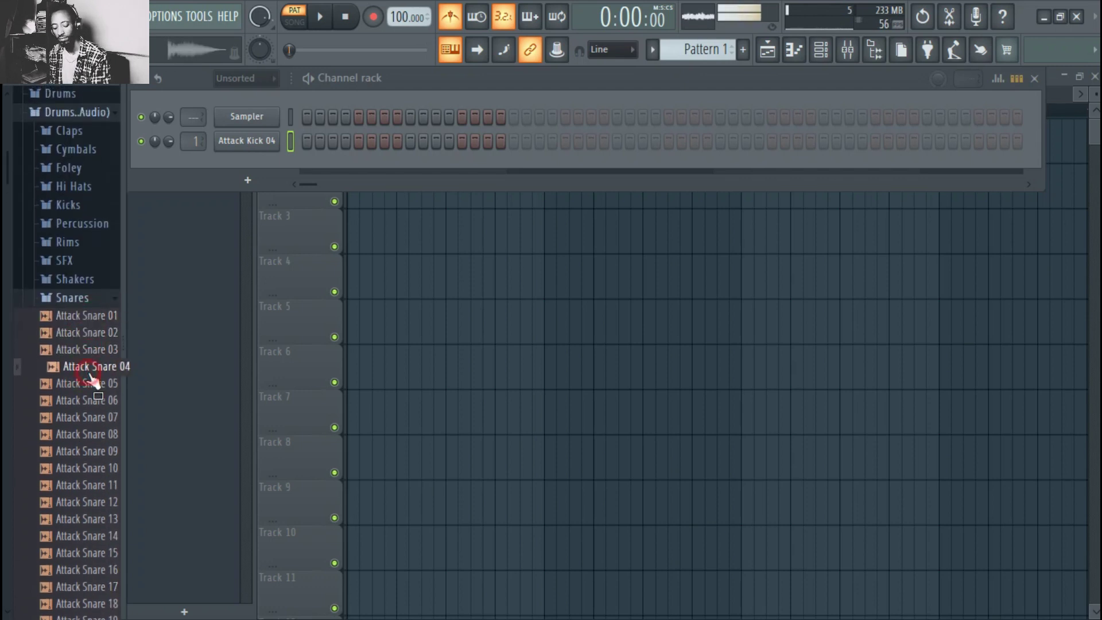
pyautogui.click(91, 349)
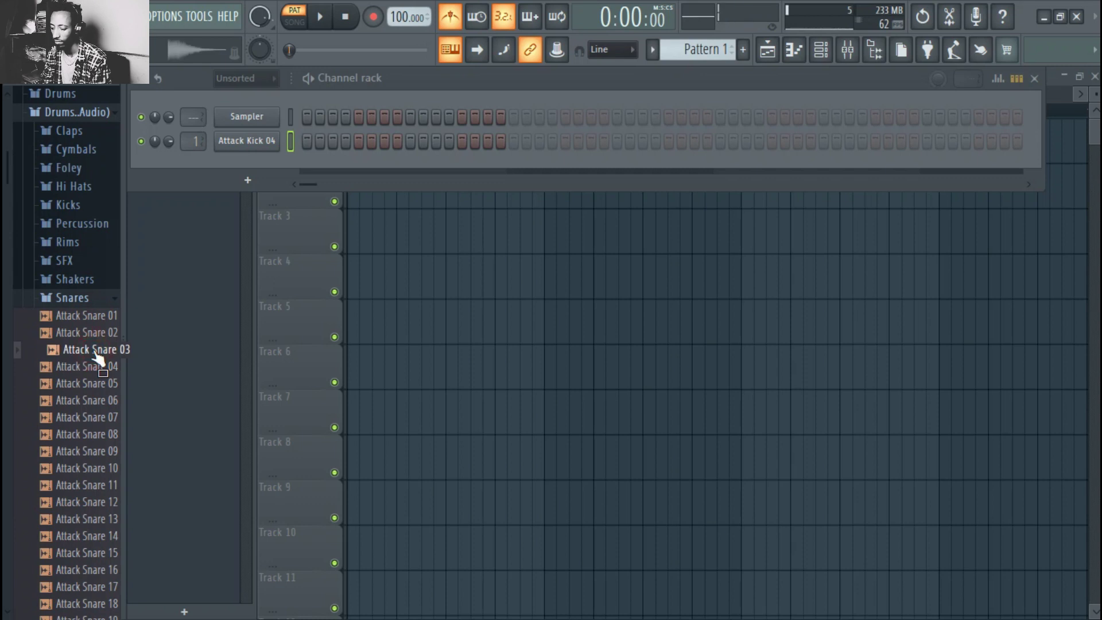
pyautogui.click(89, 400)
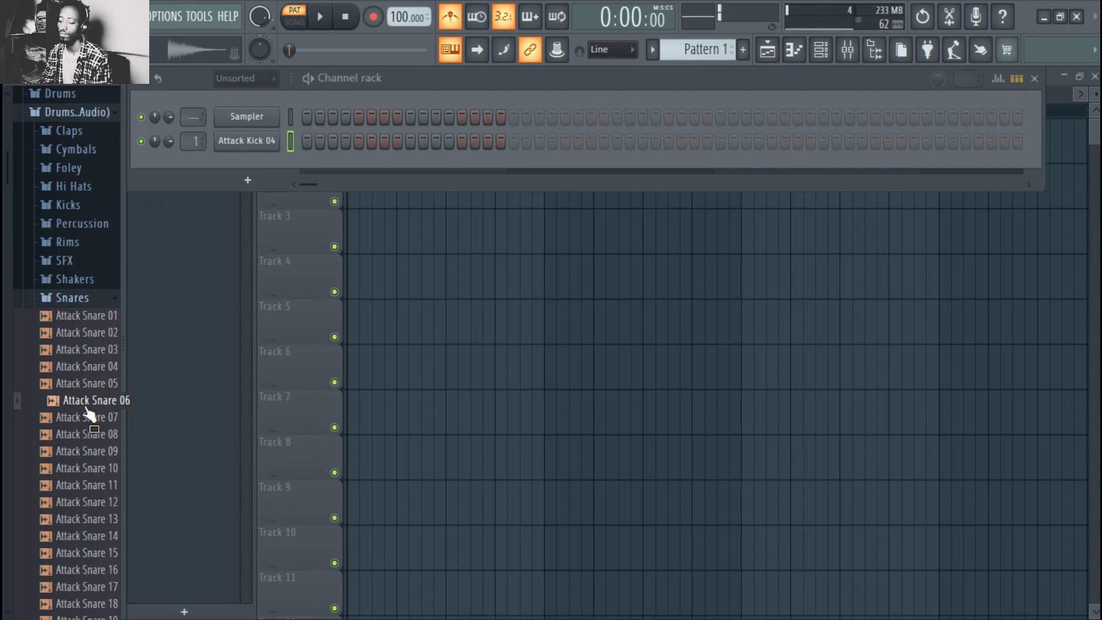
# Audition the Attack Snare samples one by one from 07 to 33, going back to compare neighbouring sounds
pyautogui.click(87, 412)
pyautogui.press('Down')
pyautogui.press('Down')
pyautogui.press('Down')
pyautogui.press('Down')
pyautogui.press('Down')
pyautogui.press('Down')
pyautogui.press('Down')
pyautogui.press('Up')
pyautogui.press('Up')
pyautogui.press('Up')
pyautogui.press('Up')
pyautogui.press('Down')
pyautogui.press('Down')
pyautogui.press('Down')
pyautogui.press('Down')
pyautogui.press('Down')
pyautogui.press('Down')
pyautogui.press('Down')
pyautogui.press('Down')
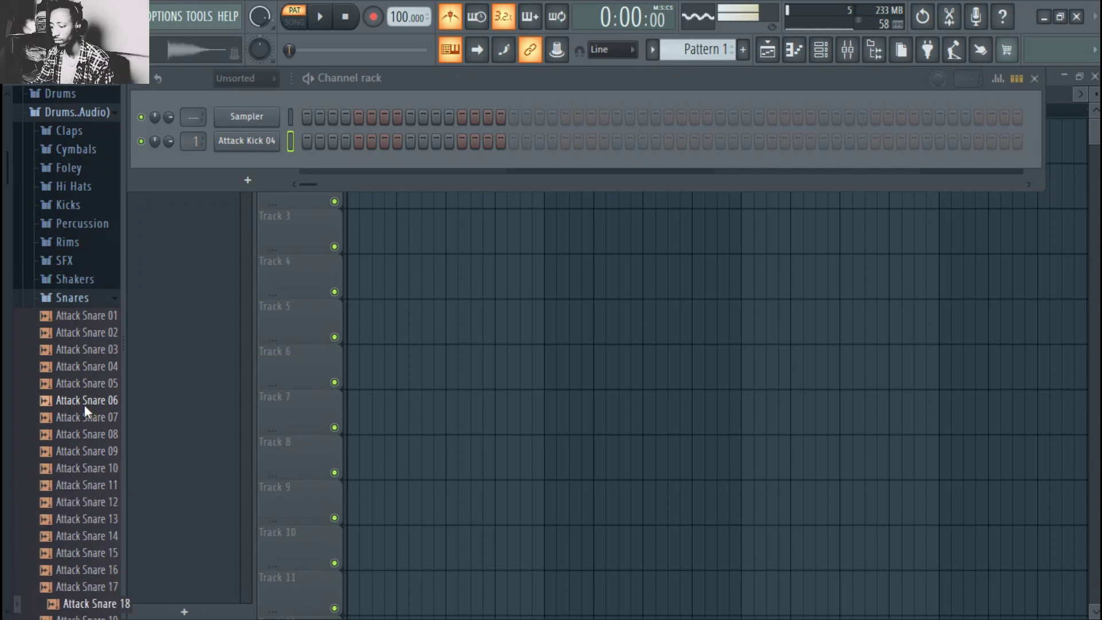
pyautogui.press('Down')
pyautogui.press('Up')
pyautogui.press('Up')
pyautogui.press('Up')
pyautogui.press('Up')
pyautogui.press('Up')
pyautogui.press('Down')
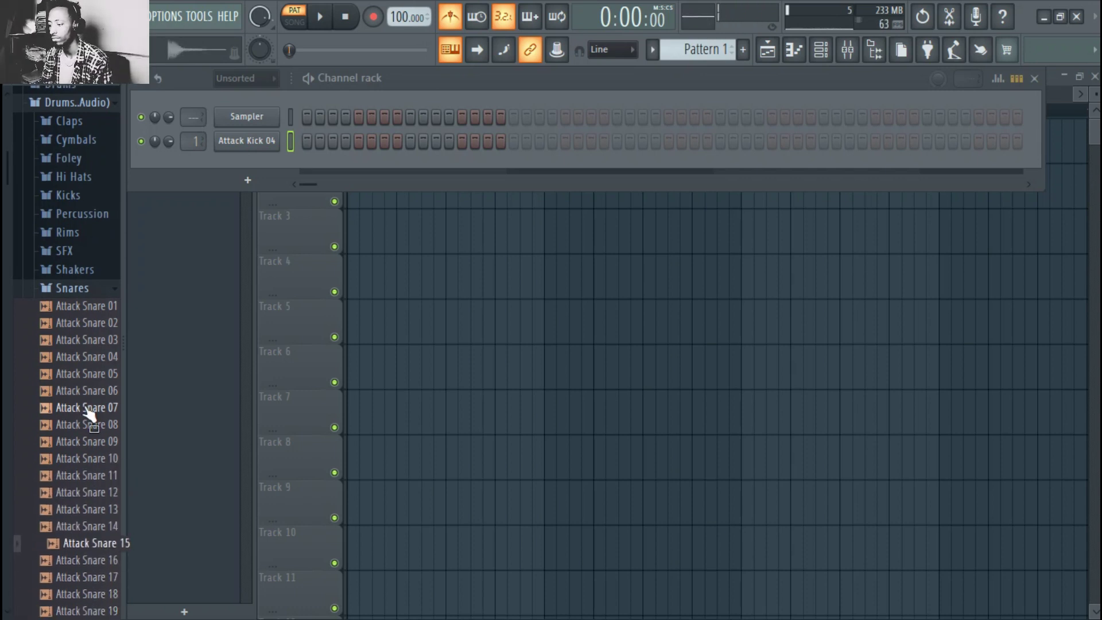
pyautogui.press('Down')
pyautogui.press('Down')
pyautogui.press('Down')
pyautogui.press('Down')
pyautogui.press('Down')
pyautogui.press('Down')
pyautogui.press('Down')
pyautogui.press('Down')
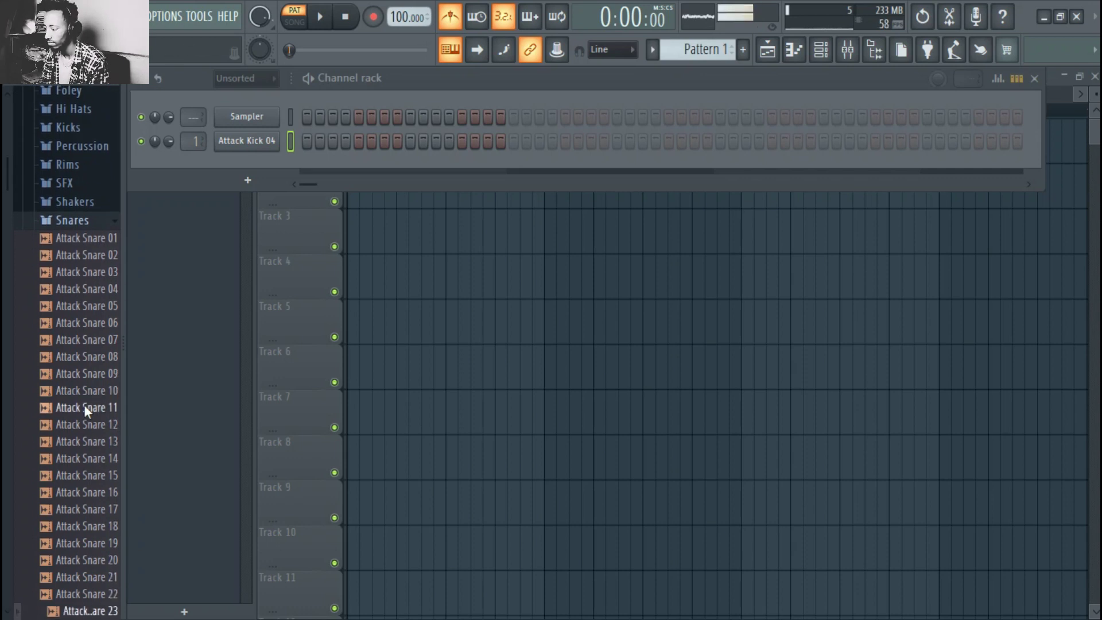
pyautogui.press('Down')
pyautogui.press('Down')
pyautogui.press('Down')
pyautogui.press('Down')
pyautogui.press('Down')
pyautogui.press('Down')
pyautogui.press('Down')
pyautogui.press('Down')
pyautogui.press('Down')
pyautogui.press('Down')
pyautogui.press('Up')
pyautogui.press('Up')
pyautogui.press('Down')
pyautogui.press('Down')
pyautogui.press('Up')
pyautogui.press('Up')
pyautogui.press('Up')
pyautogui.press('Down')
pyautogui.press('Down')
pyautogui.press('Up')
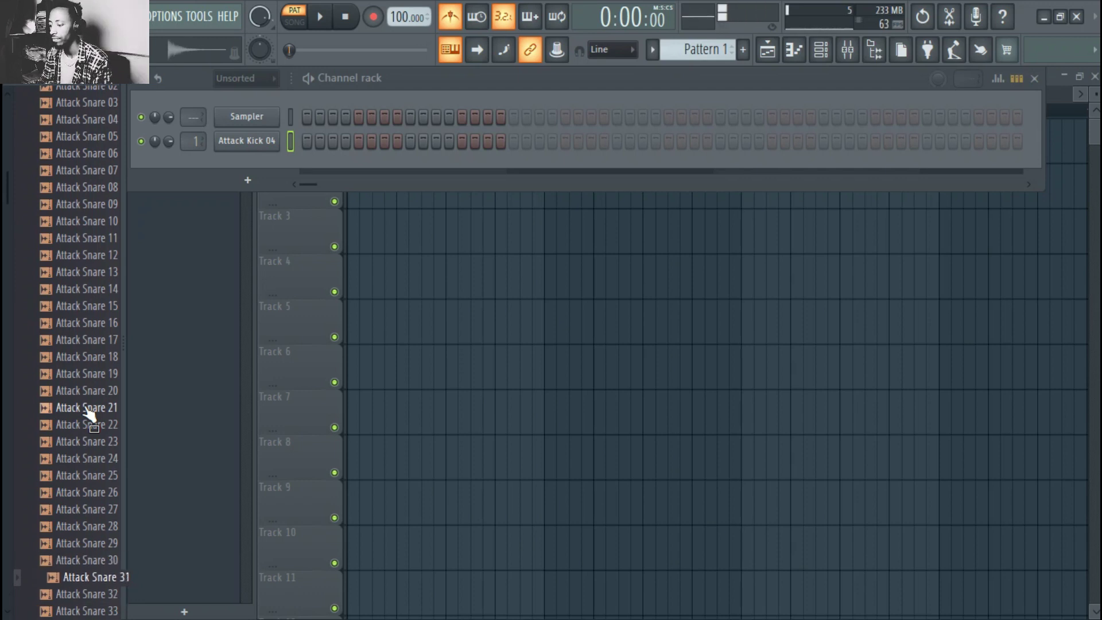
# Audition snares further down the list, including Fracture Snare 02 to 05, and add Fracture Snare 05 as a new channel
pyautogui.scroll(-6, 86, 411)
pyautogui.click(76, 459)
pyautogui.scroll(-4, 76, 470)
pyautogui.click(74, 463)
pyautogui.scroll(-4, 74, 464)
pyautogui.scroll(-10, 74, 471)
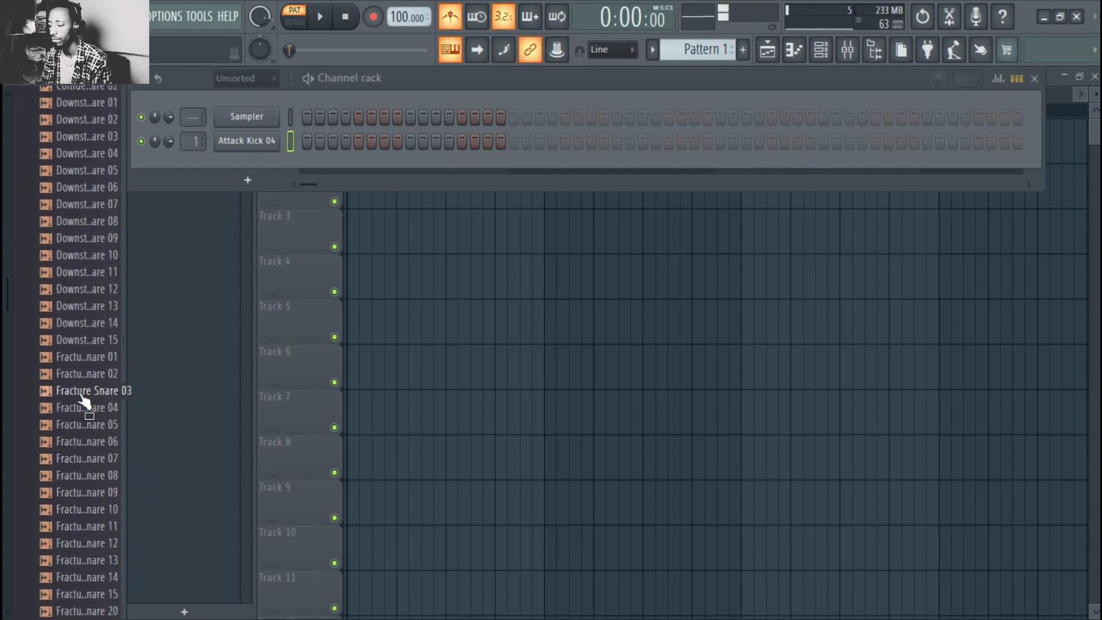
pyautogui.click(94, 373)
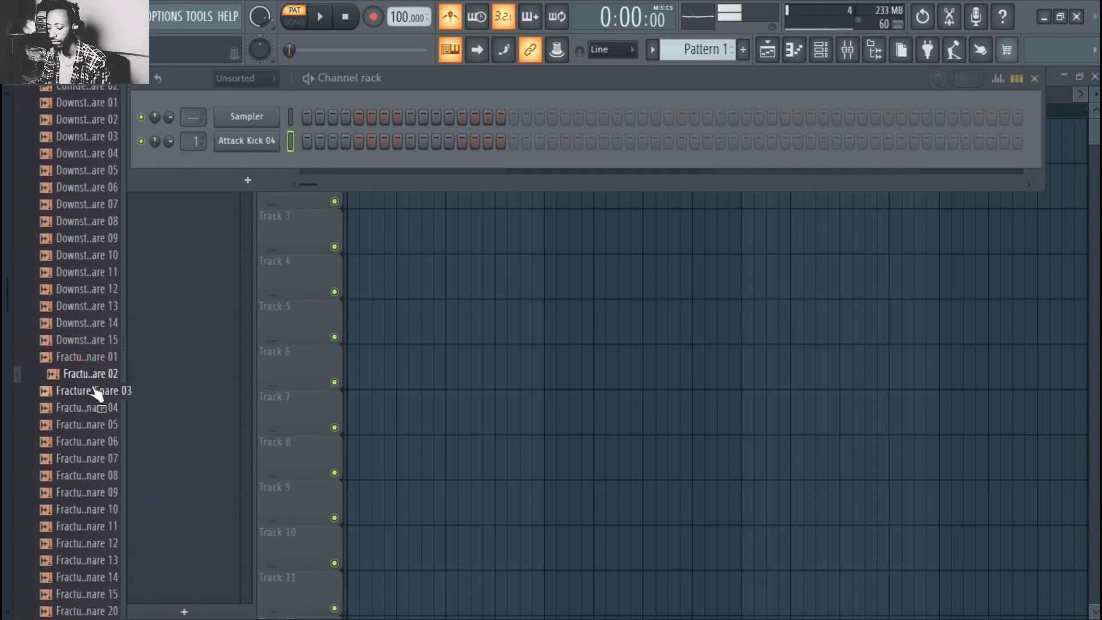
pyautogui.click(94, 396)
pyautogui.click(95, 410)
pyautogui.click(95, 427)
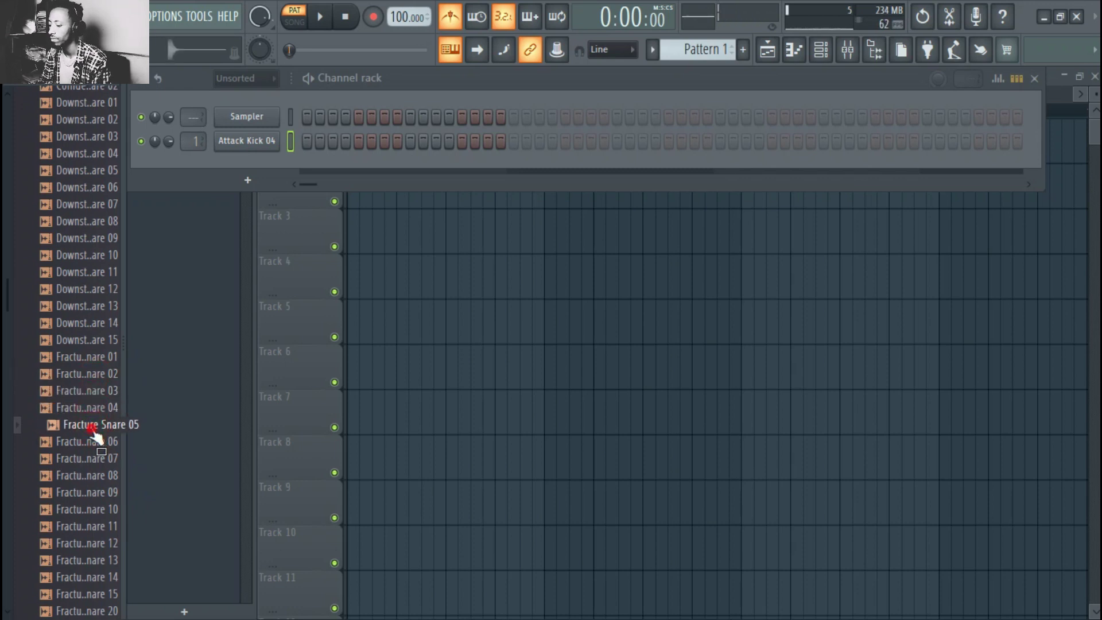
pyautogui.moveTo(86, 436); pyautogui.dragTo(225, 175)
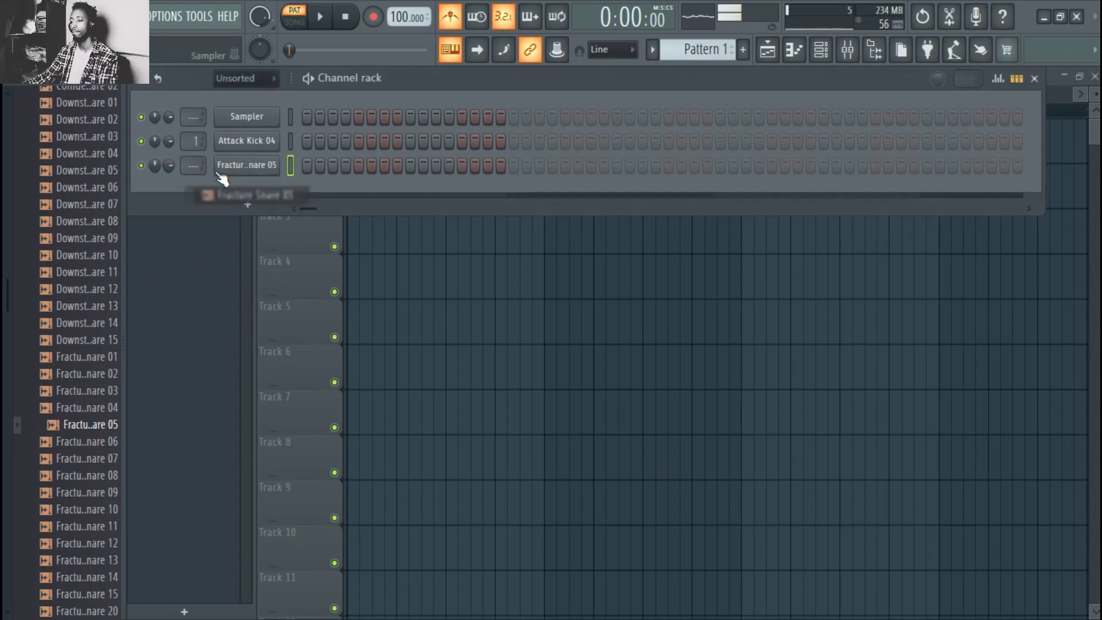
# Return to the start of the snare list and audition Attack Snare 13, 14, 06, 01 and 02
pyautogui.scroll(10, 83, 491)
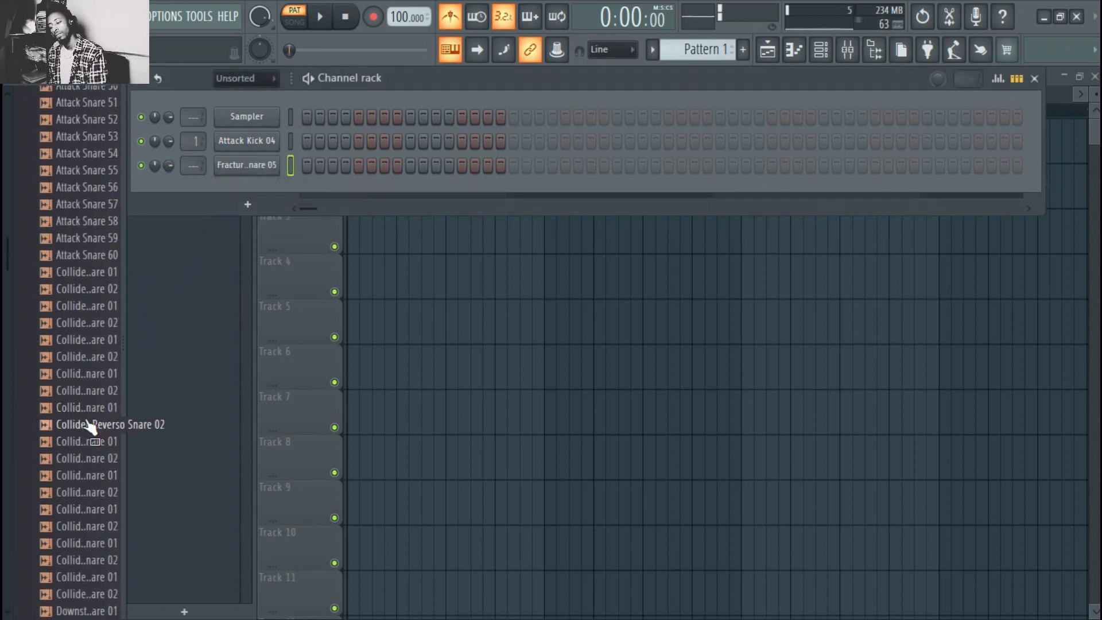
pyautogui.scroll(10, 86, 423)
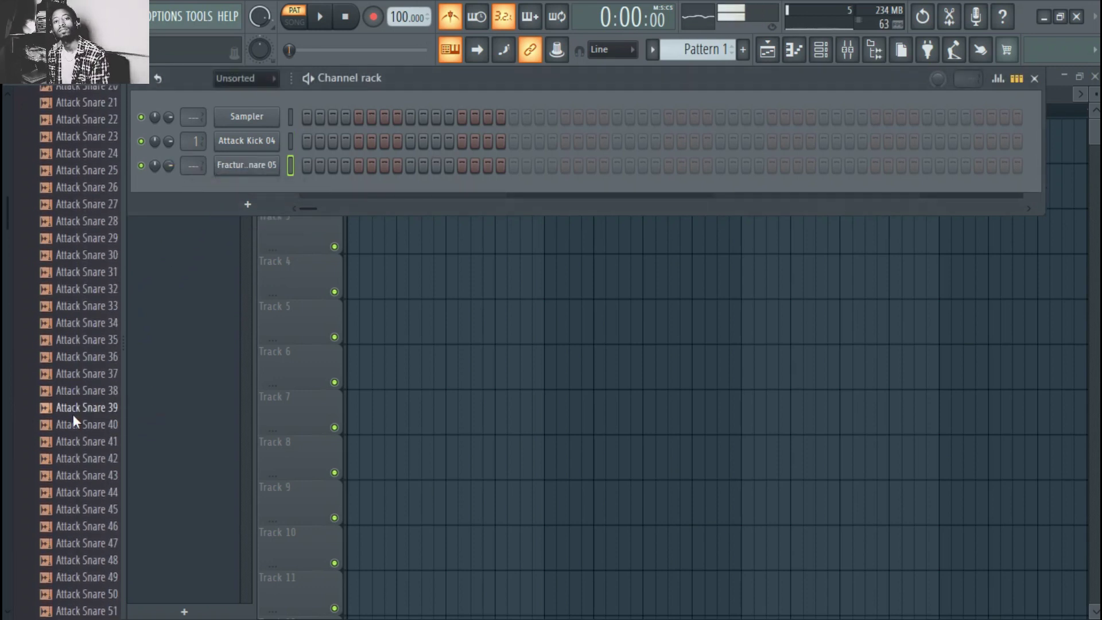
pyautogui.scroll(2, 83, 448)
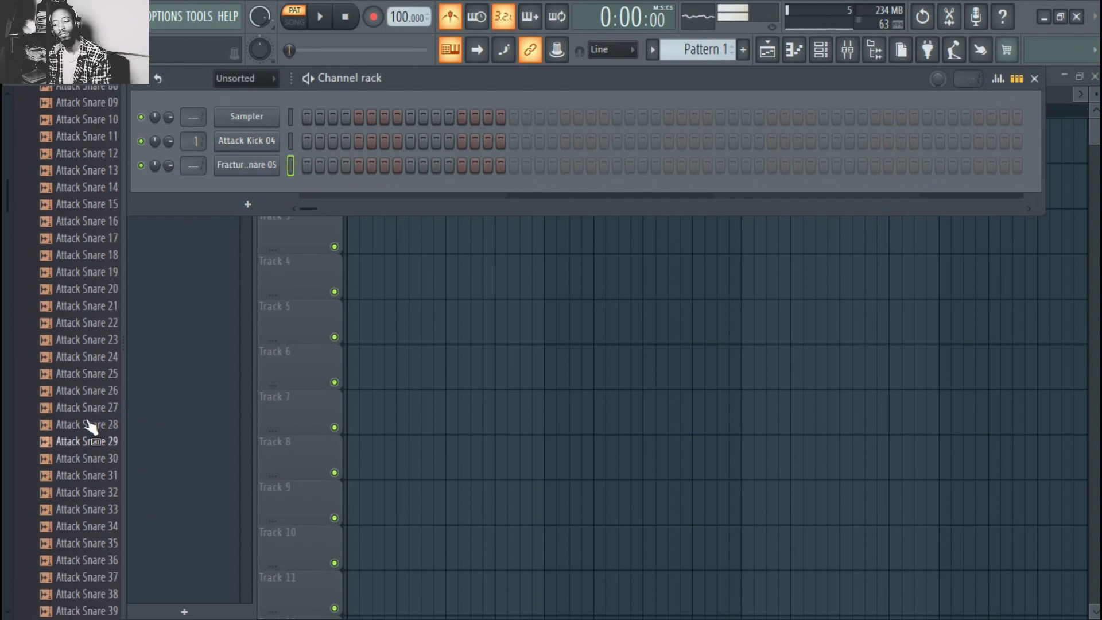
pyautogui.scroll(4, 83, 425)
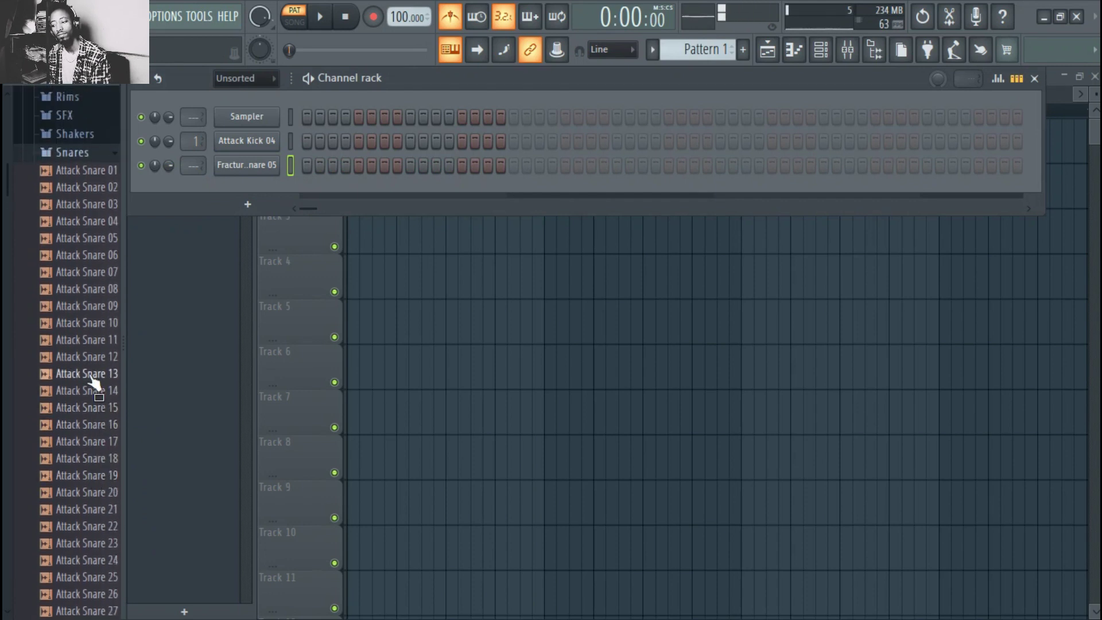
pyautogui.click(107, 374)
pyautogui.click(104, 390)
pyautogui.click(104, 255)
pyautogui.click(106, 171)
pyautogui.click(103, 187)
pyautogui.scroll(5, 106, 191)
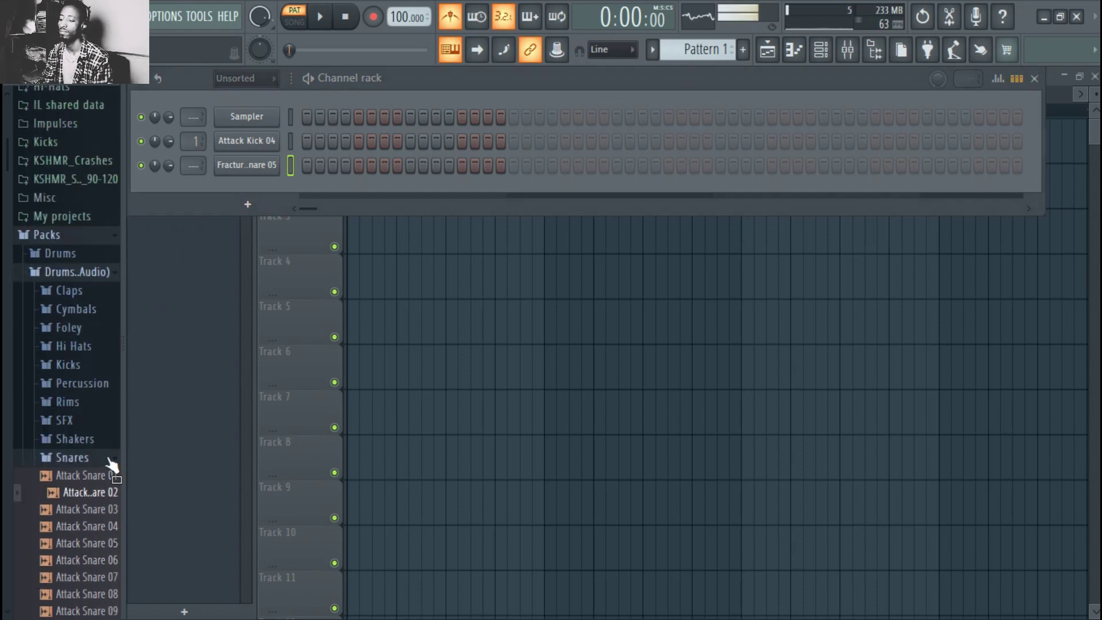
# Collapse the ModeAudio drum folders and open the Snares folder of the plain Drums pack
pyautogui.click(106, 459)
pyautogui.scroll(2, 58, 384)
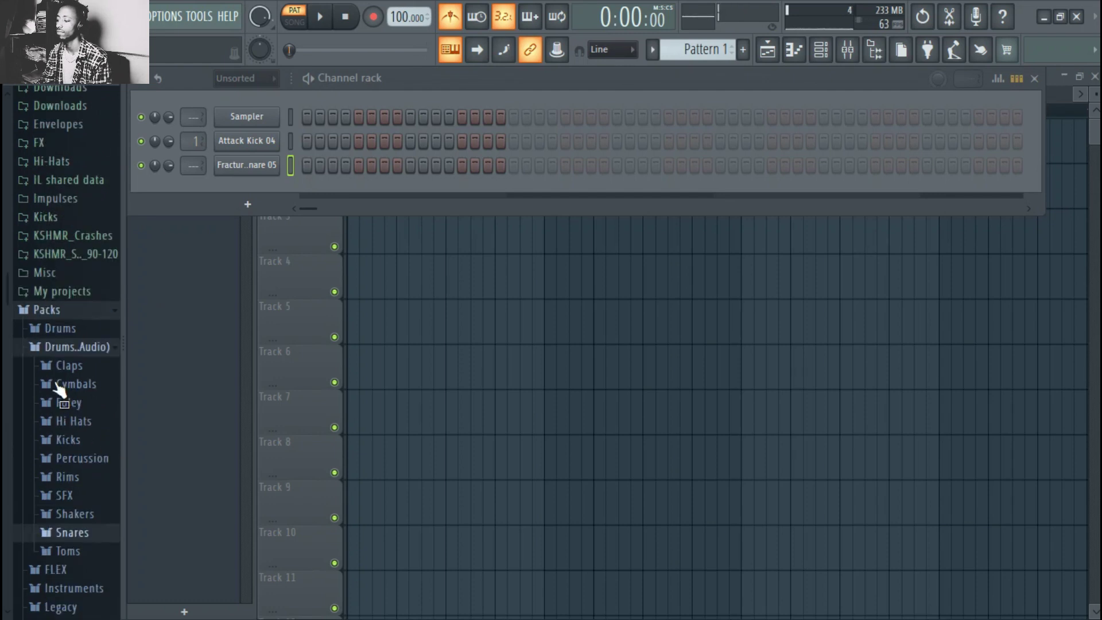
pyautogui.click(62, 376)
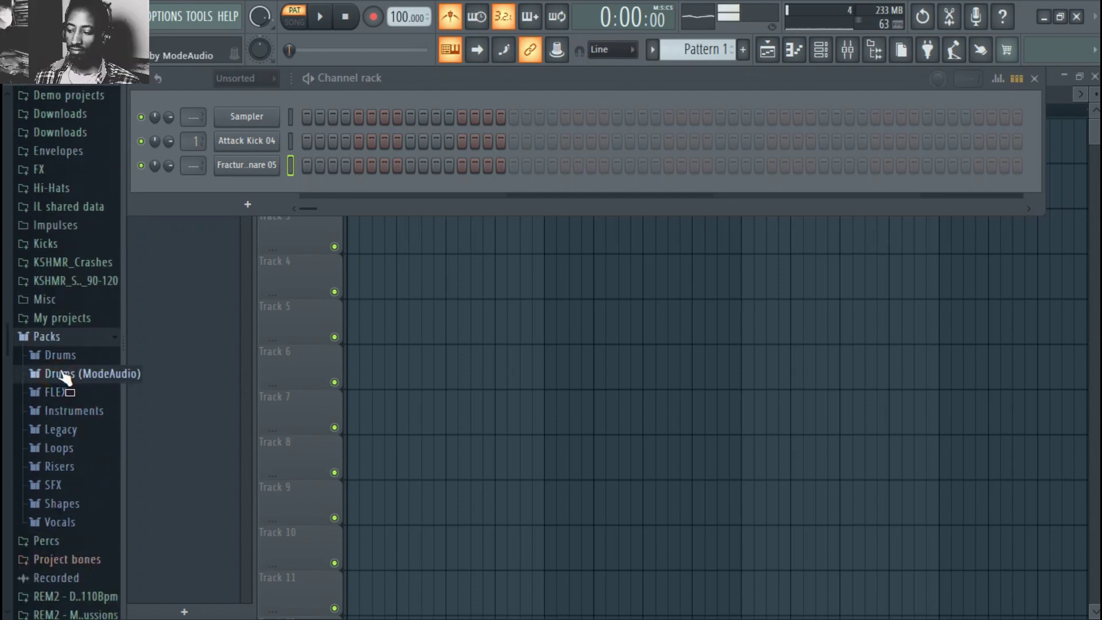
pyautogui.click(64, 356)
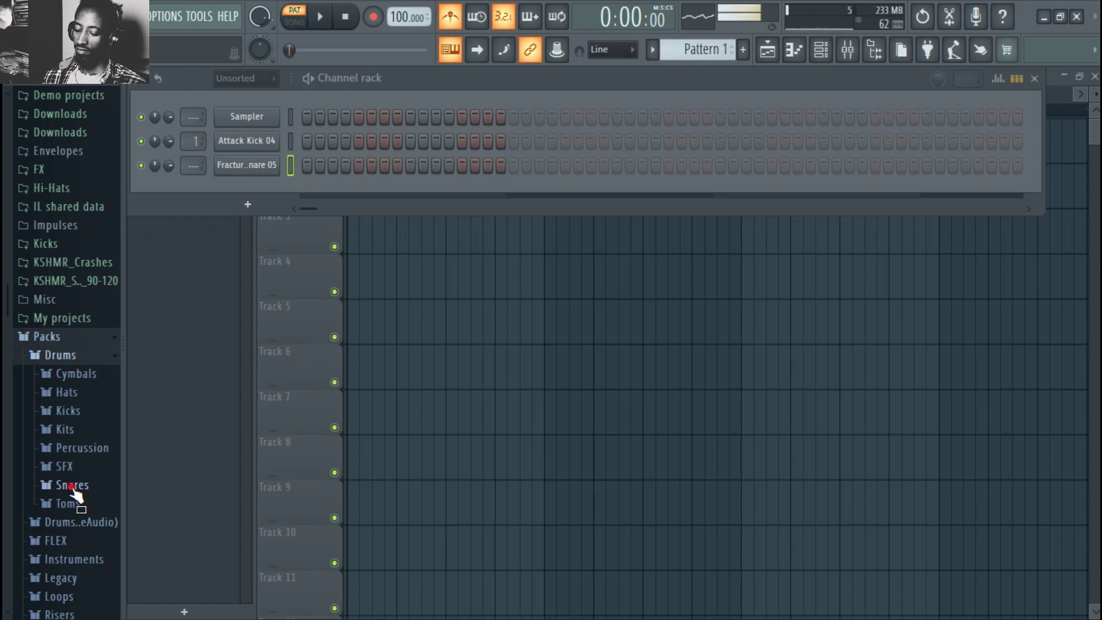
pyautogui.click(72, 486)
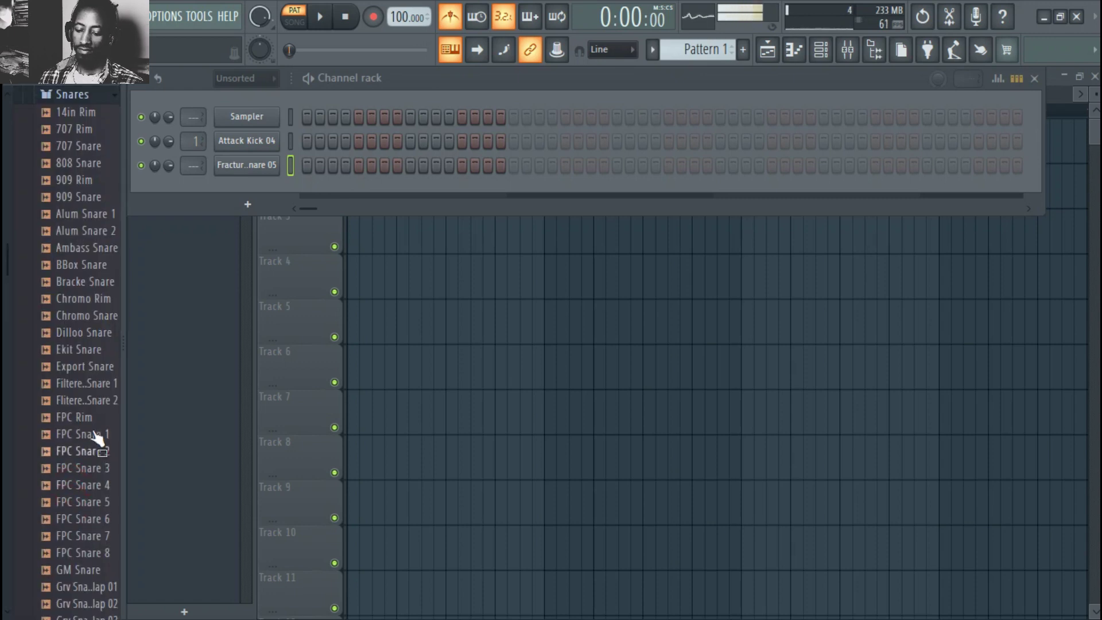
# Audition the Drums pack samples from BBox Snare to the second filtered snare, replaying Bracke Snare and Filtered Snare 1
pyautogui.click(95, 384)
pyautogui.click(97, 368)
pyautogui.click(97, 350)
pyautogui.click(97, 332)
pyautogui.click(97, 315)
pyautogui.click(95, 297)
pyautogui.click(96, 282)
pyautogui.click(98, 265)
pyautogui.click(96, 281)
pyautogui.click(94, 368)
pyautogui.click(93, 384)
pyautogui.click(94, 399)
pyautogui.click(92, 387)
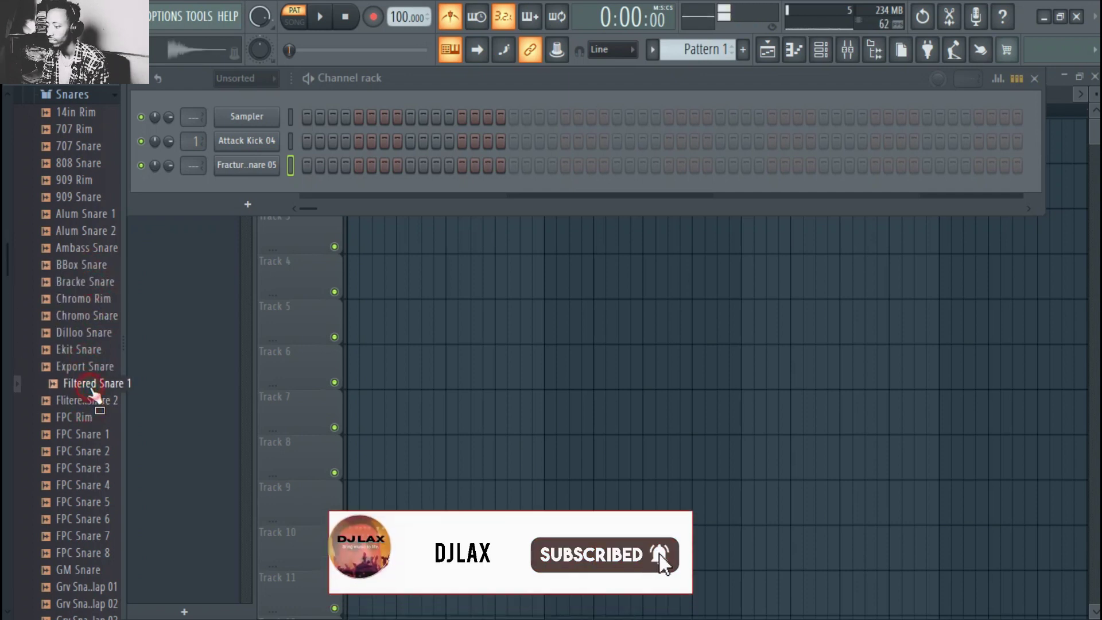
# Add Filtered Snare 1 to the channel rack as a new channel and collapse the Snares folder
pyautogui.moveTo(92, 390); pyautogui.dragTo(241, 184)
pyautogui.scroll(3, 56, 400)
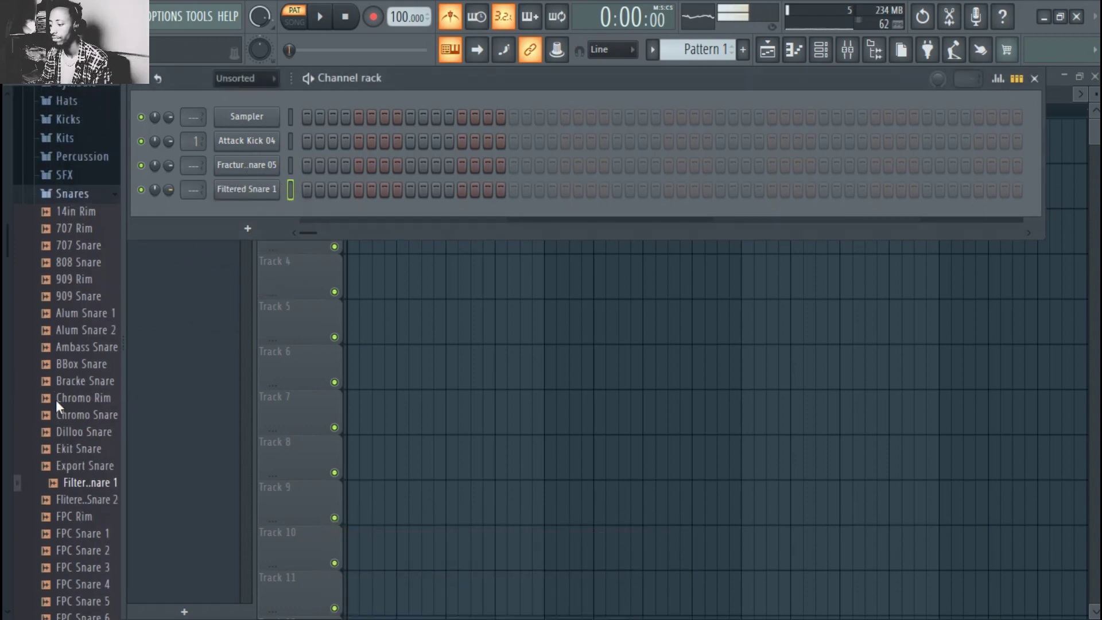
pyautogui.scroll(2, 57, 403)
pyautogui.click(79, 298)
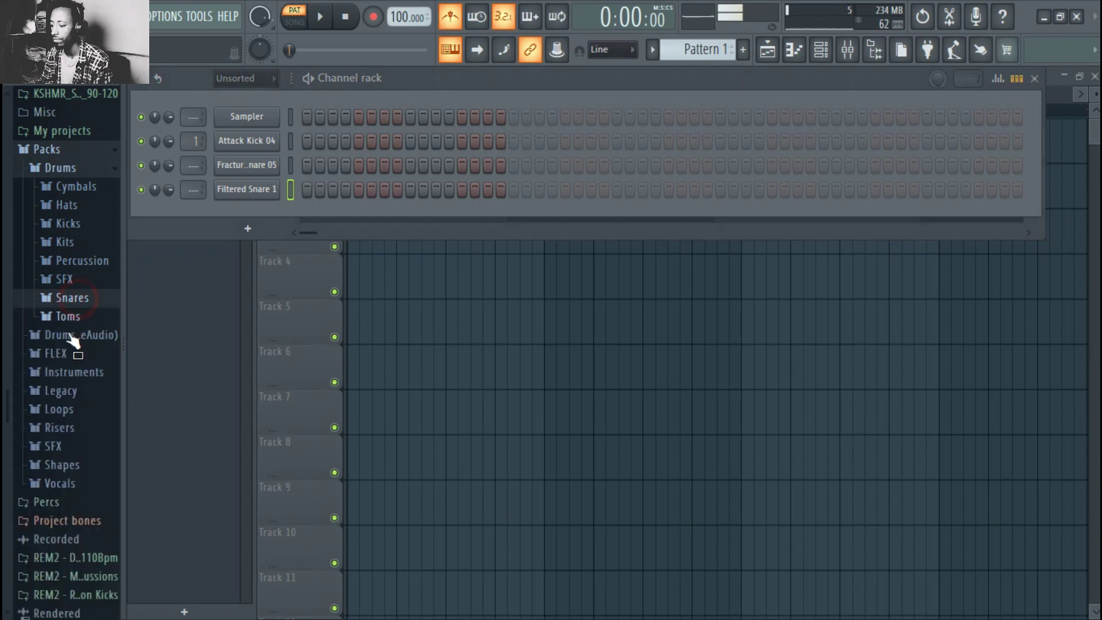
# Open the Hats folder of the Drums pack and audition 909 OH and the hats from AMX OH to Chromo CH 3
pyautogui.scroll(3, 73, 387)
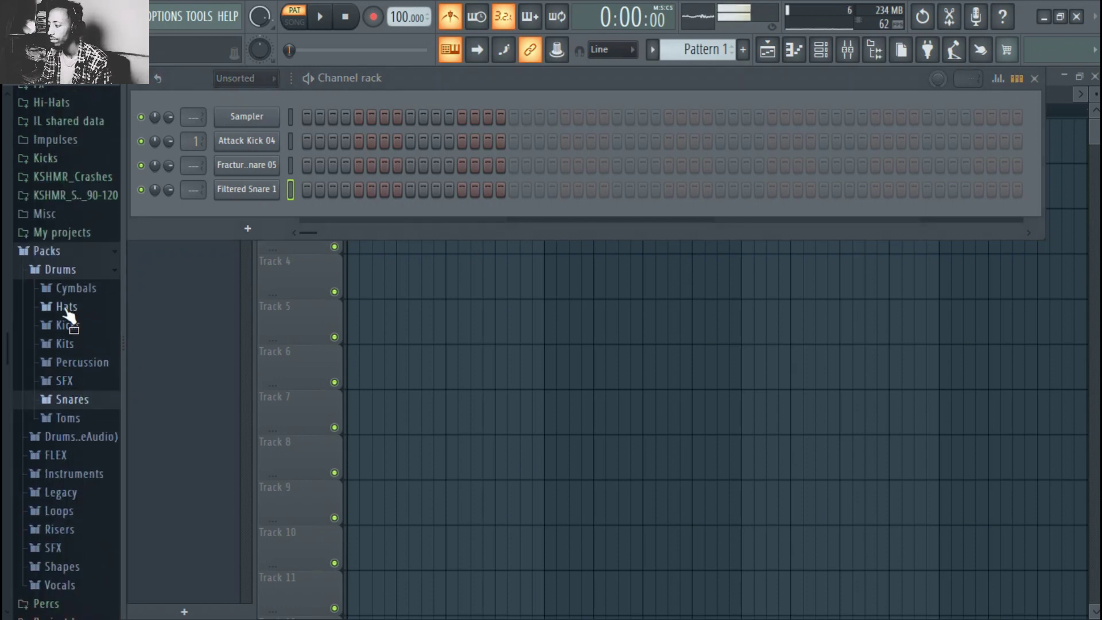
pyautogui.click(69, 311)
pyautogui.click(71, 336)
pyautogui.scroll(6, 73, 355)
pyautogui.click(75, 418)
pyautogui.click(86, 468)
pyautogui.click(84, 485)
pyautogui.click(82, 501)
pyautogui.click(82, 516)
pyautogui.click(84, 534)
pyautogui.click(80, 553)
pyautogui.click(83, 570)
# Replay Chromo CH 2 and add it to the channel rack as a new channel
pyautogui.click(83, 555)
pyautogui.click(85, 553)
pyautogui.moveTo(88, 557); pyautogui.dragTo(237, 208)
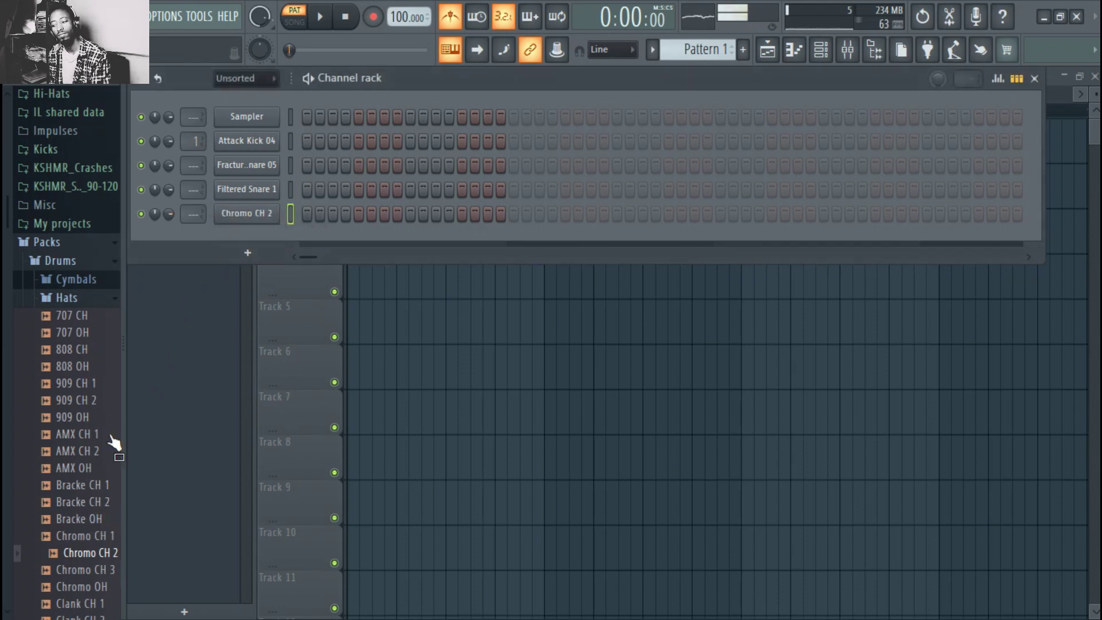
# Switch from the Hats folder to Cymbals and audition Cust Ride, Broken Crash, Grv Ride 03, Industrial Ride and Industrial Cymbal
pyautogui.click(65, 299)
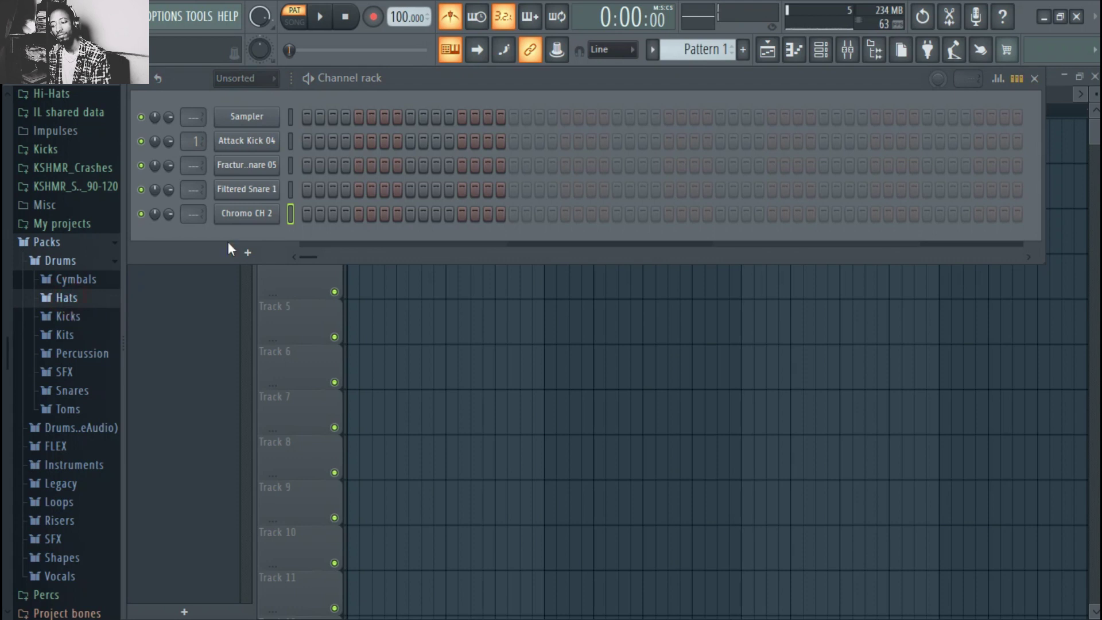
pyautogui.click(76, 279)
pyautogui.scroll(3, 81, 350)
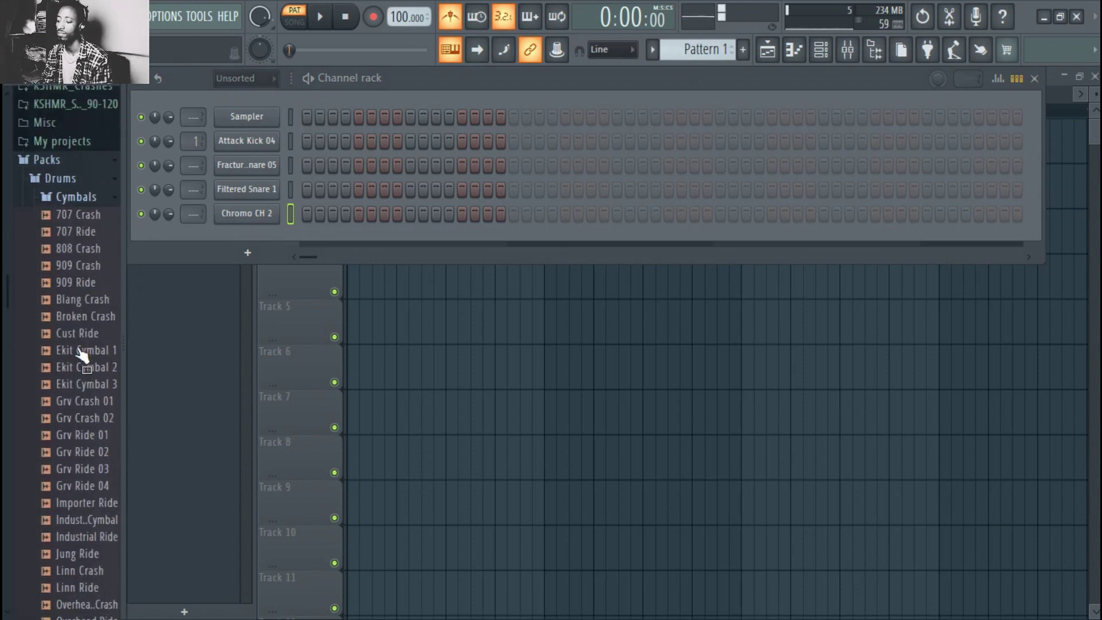
pyautogui.click(83, 340)
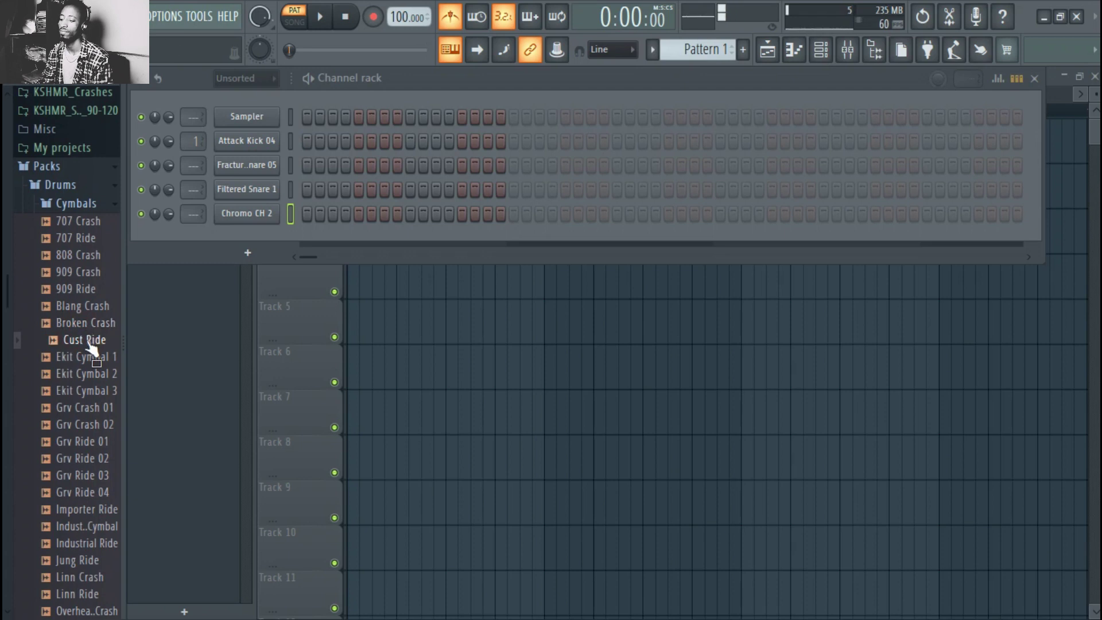
pyautogui.click(91, 322)
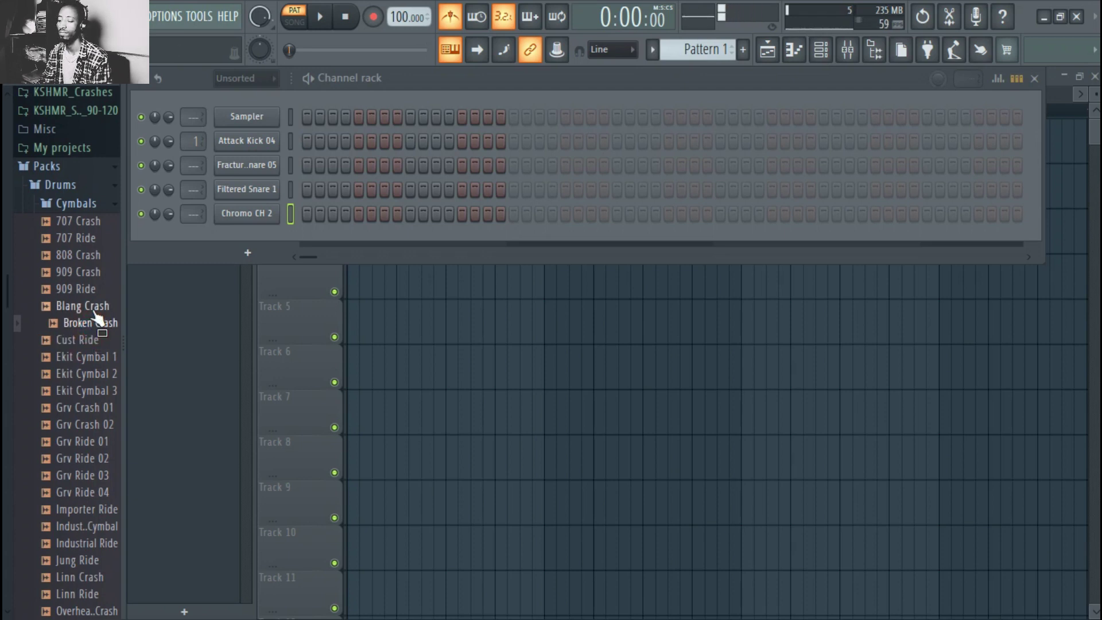
pyautogui.click(86, 474)
pyautogui.click(89, 542)
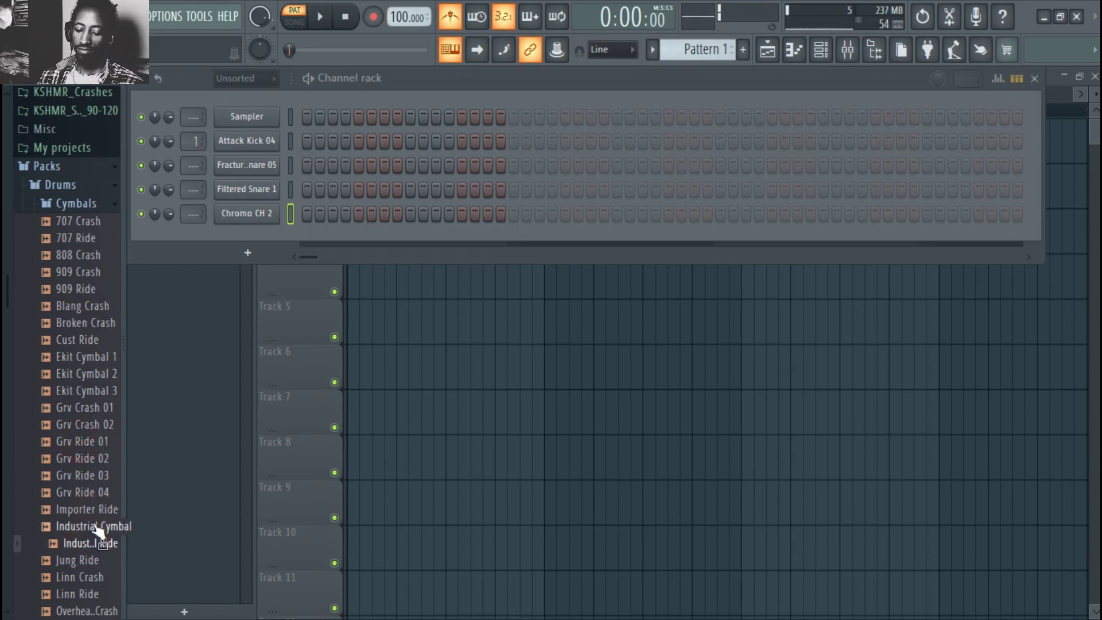
pyautogui.click(95, 526)
# Audition Importer Ride, add it as a new channel, and collapse the Cymbals and Drums folders
pyautogui.click(94, 511)
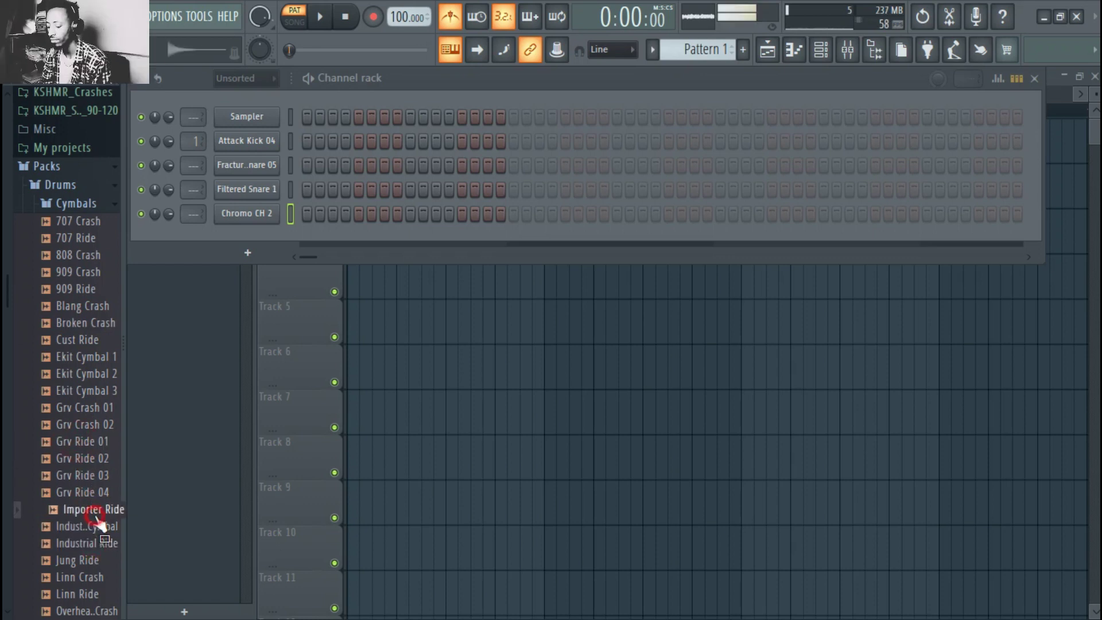
pyautogui.moveTo(97, 518); pyautogui.dragTo(241, 246)
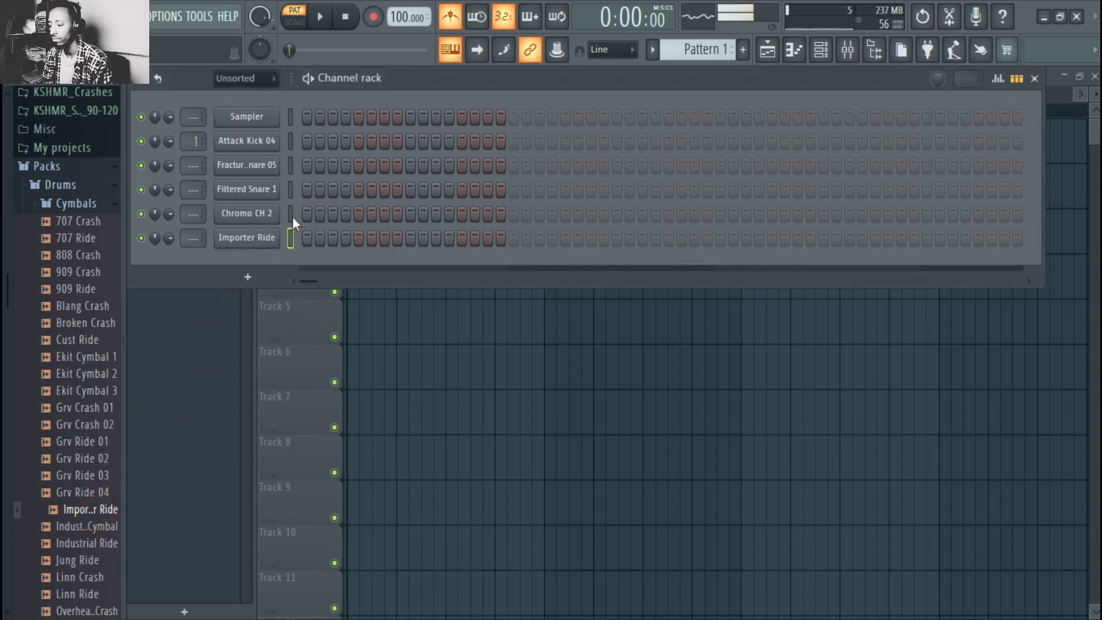
pyautogui.scroll(3, 105, 418)
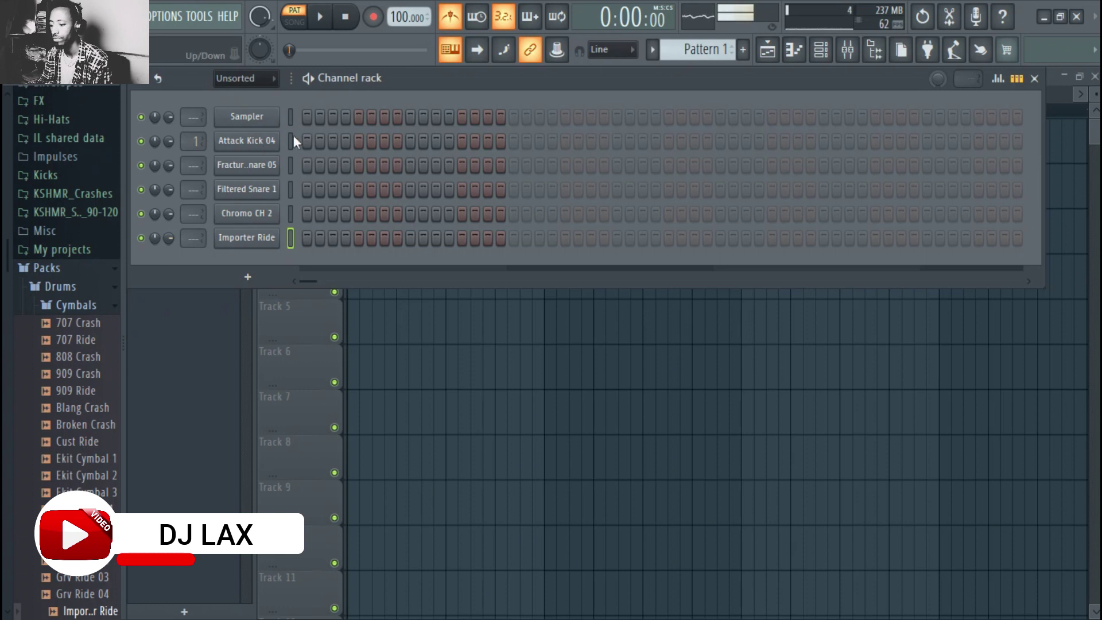
pyautogui.click(77, 301)
pyautogui.click(69, 287)
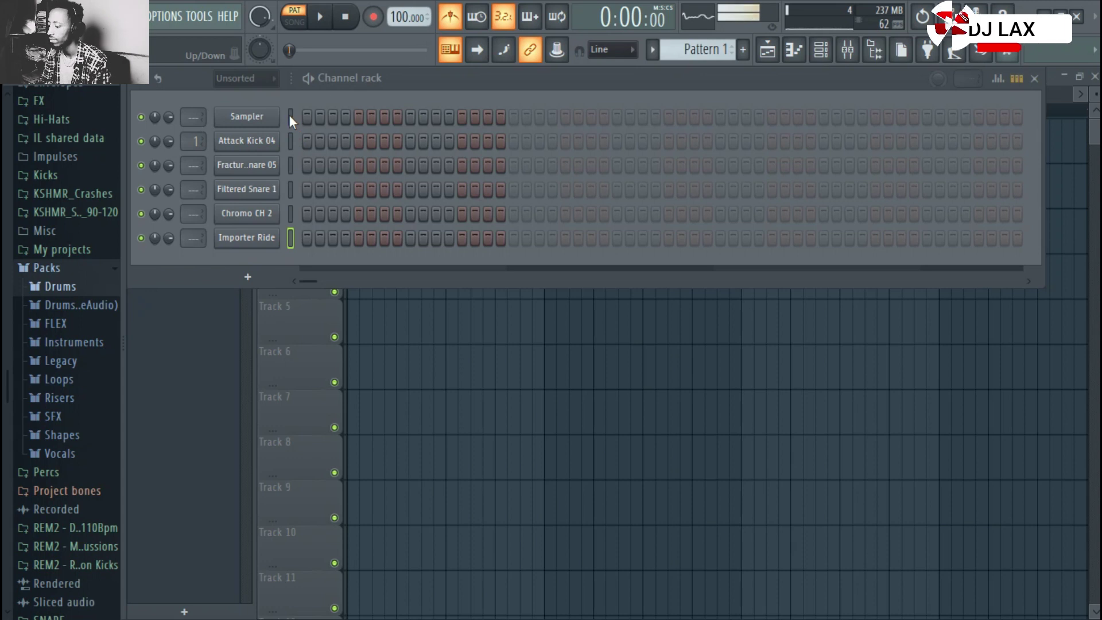
pyautogui.click(308, 140)
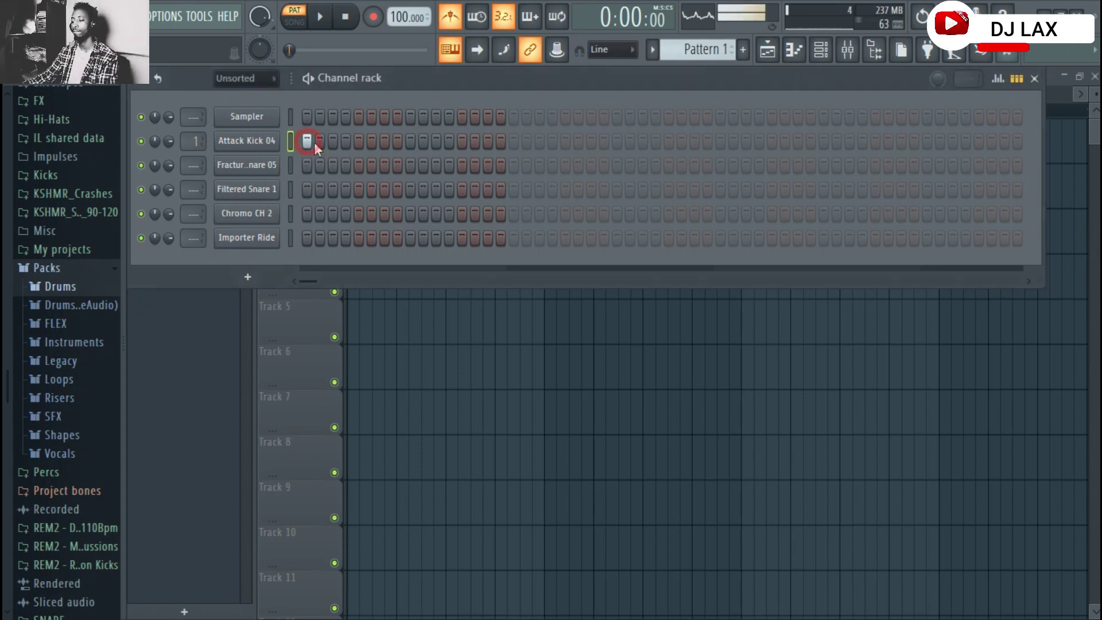
pyautogui.click(358, 141)
pyautogui.click(411, 140)
pyautogui.click(462, 141)
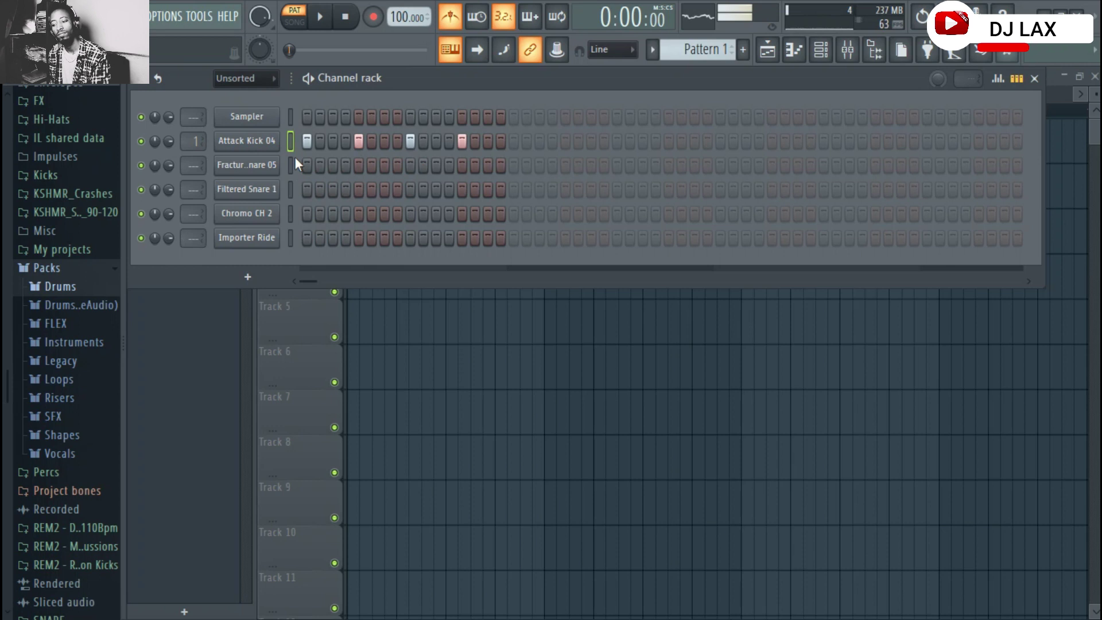
pyautogui.rightClick(307, 141)
pyautogui.rightClick(359, 141)
pyautogui.rightClick(410, 141)
pyautogui.rightClick(462, 141)
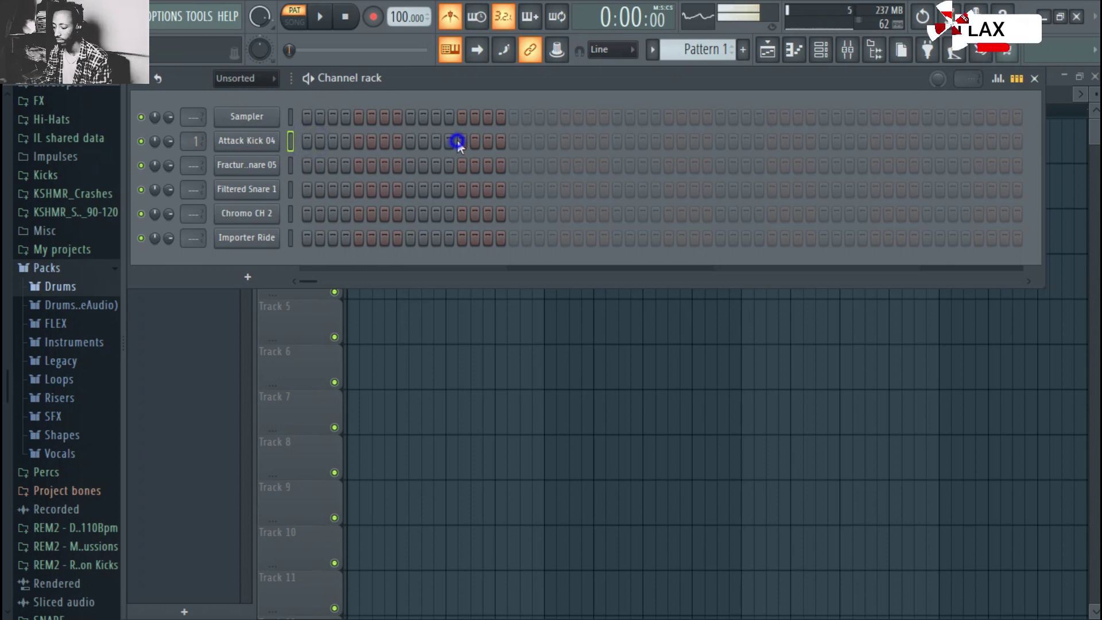
pyautogui.rightClick(258, 141)
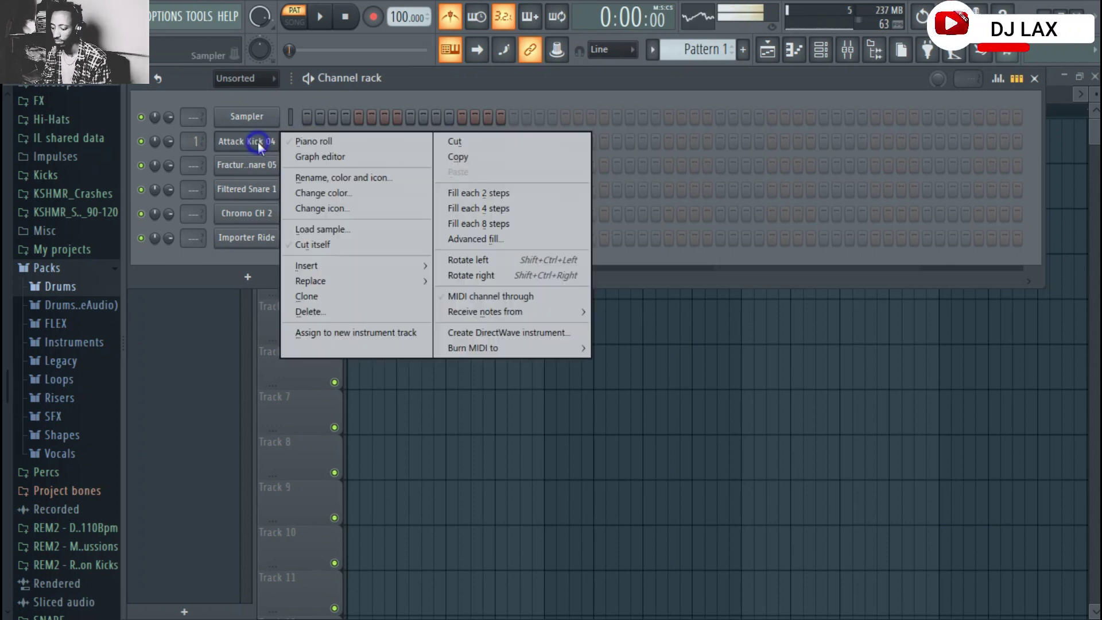
pyautogui.click(486, 208)
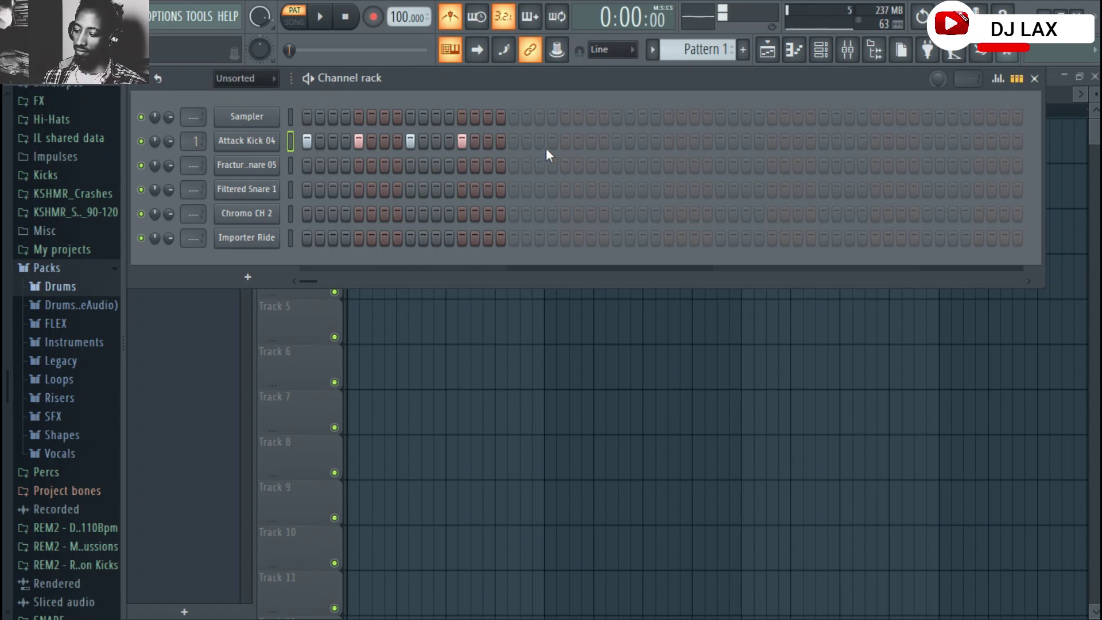
pyautogui.moveTo(515, 140)
pyautogui.mouseDown()
pyautogui.moveTo(795, 142)
pyautogui.moveTo(339, 146)
pyautogui.mouseUp()
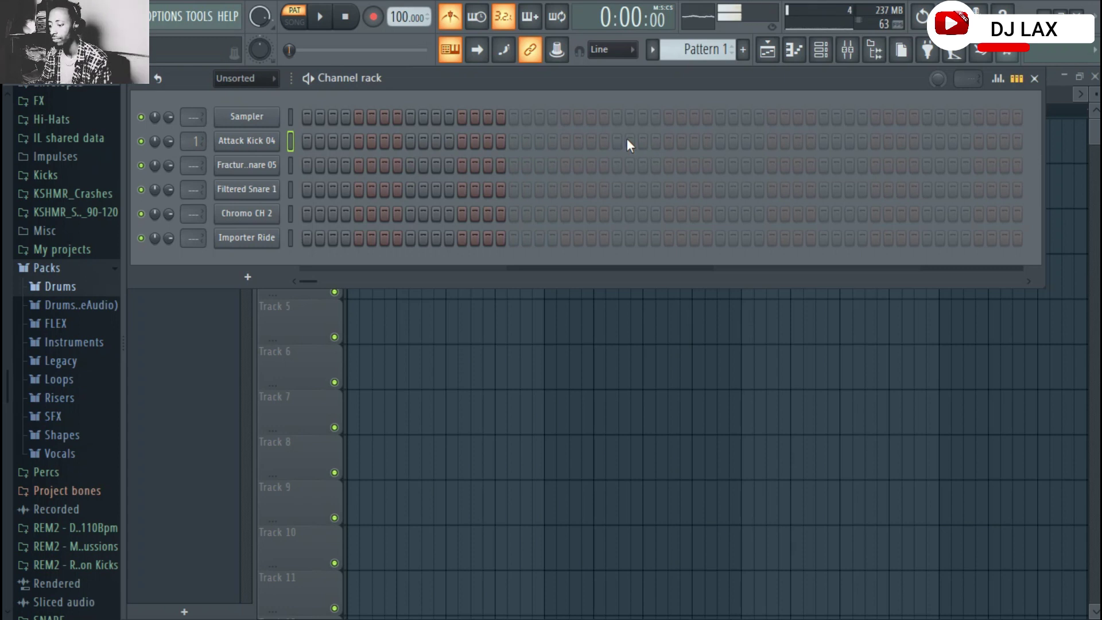
# Extend Pattern 1 to 32 steps and fill the Attack Kick 04 channel on every 4 steps
pyautogui.click(582, 144)
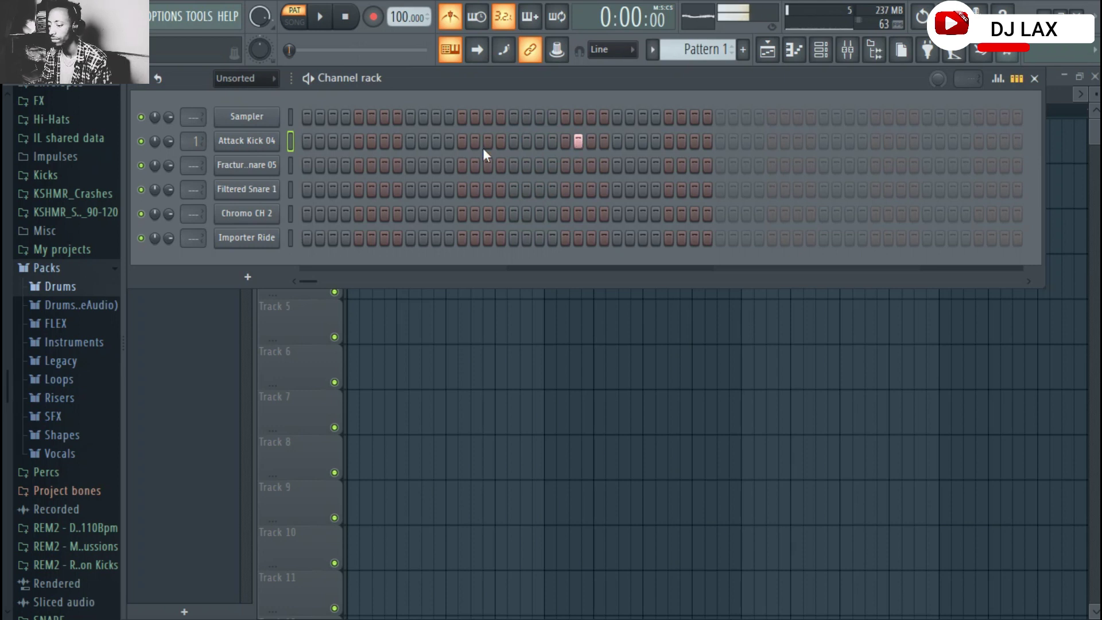
pyautogui.rightClick(248, 144)
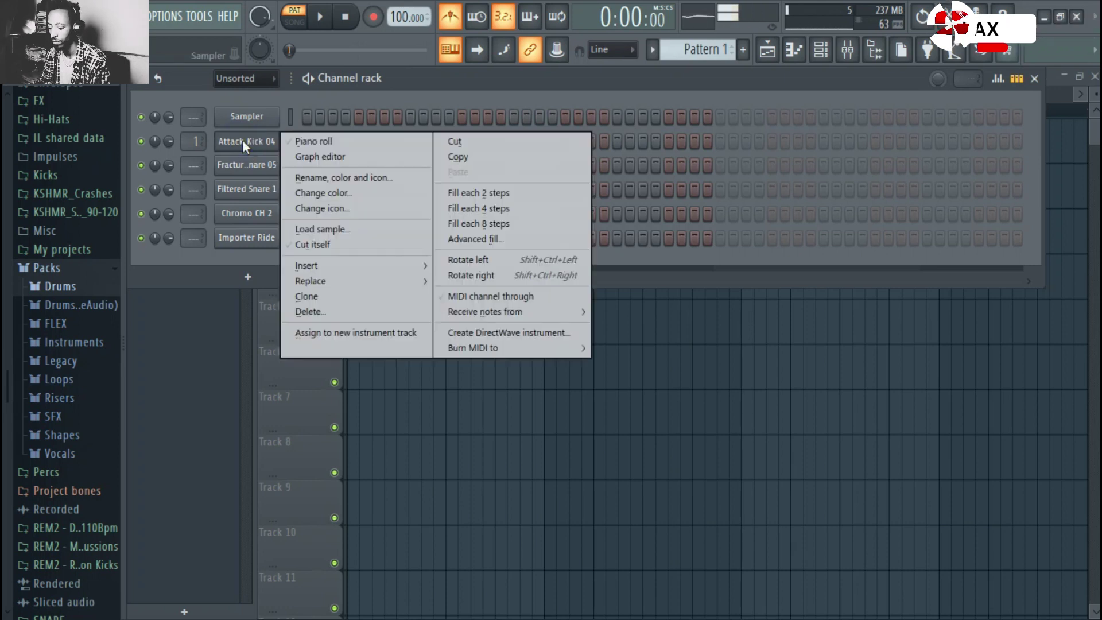
pyautogui.click(472, 207)
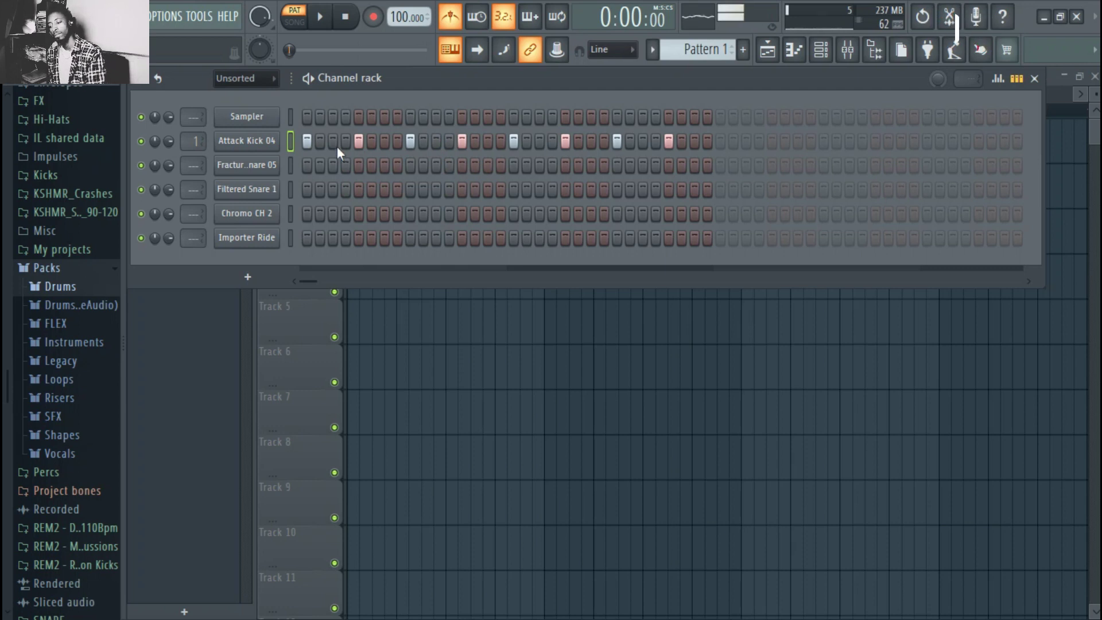
# Toggle between song and pattern mode, ending in pattern mode, and play the kick pattern briefly
pyautogui.click(301, 19)
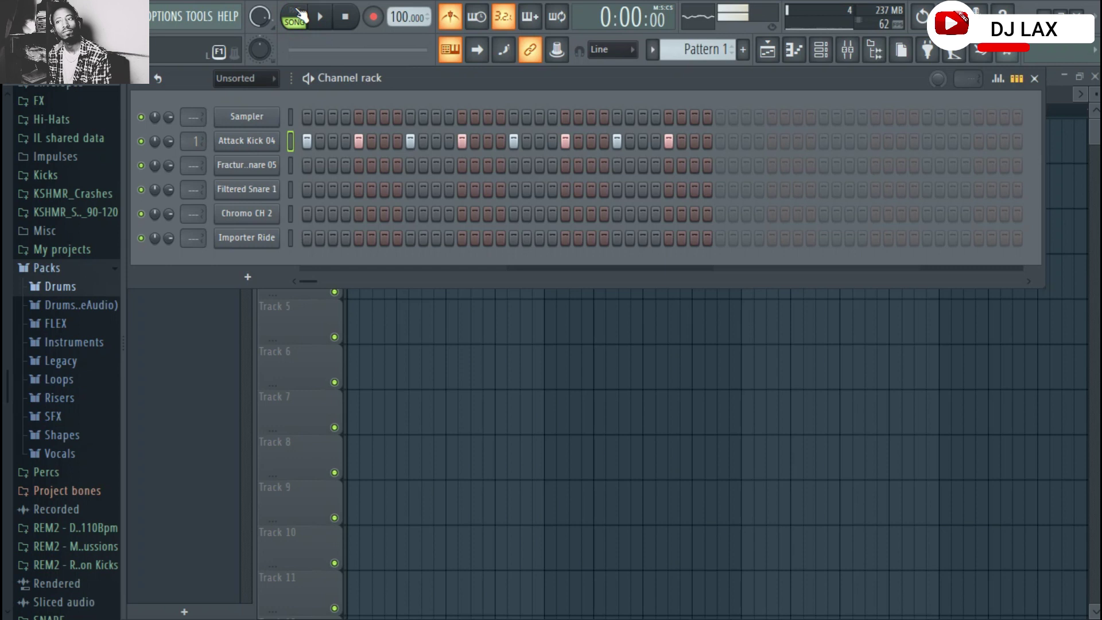
pyautogui.click(301, 19)
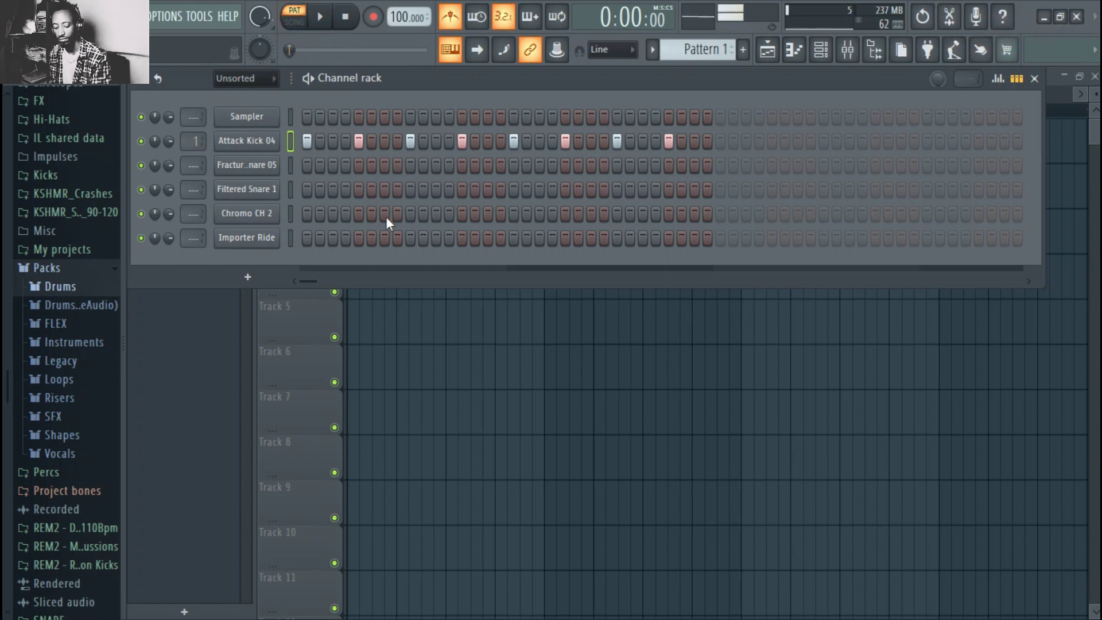
pyautogui.press('space')
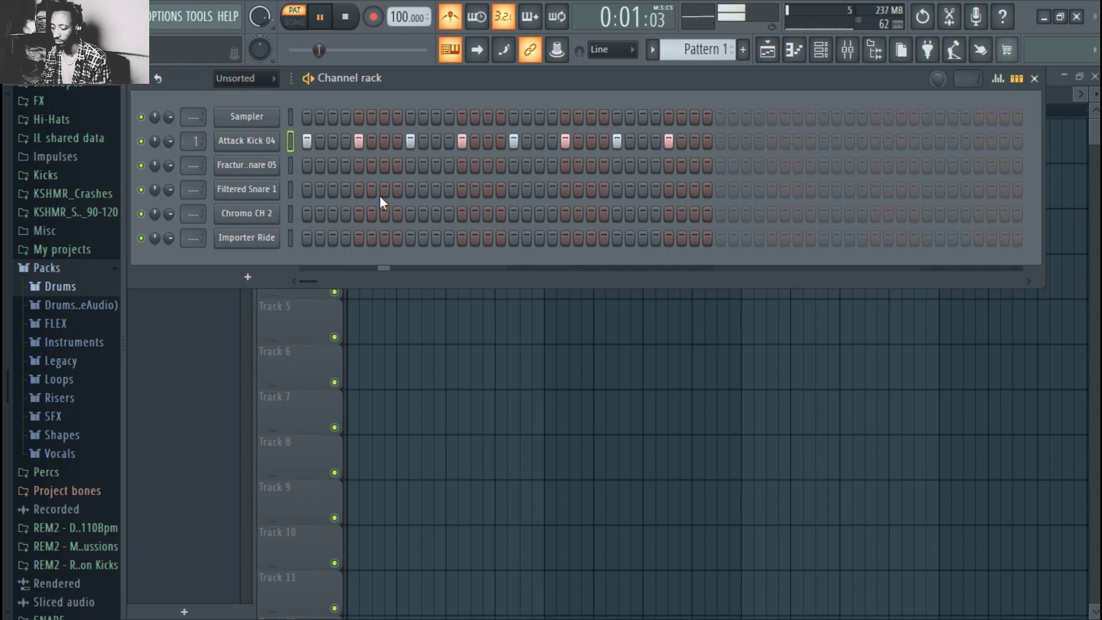
pyautogui.press('space')
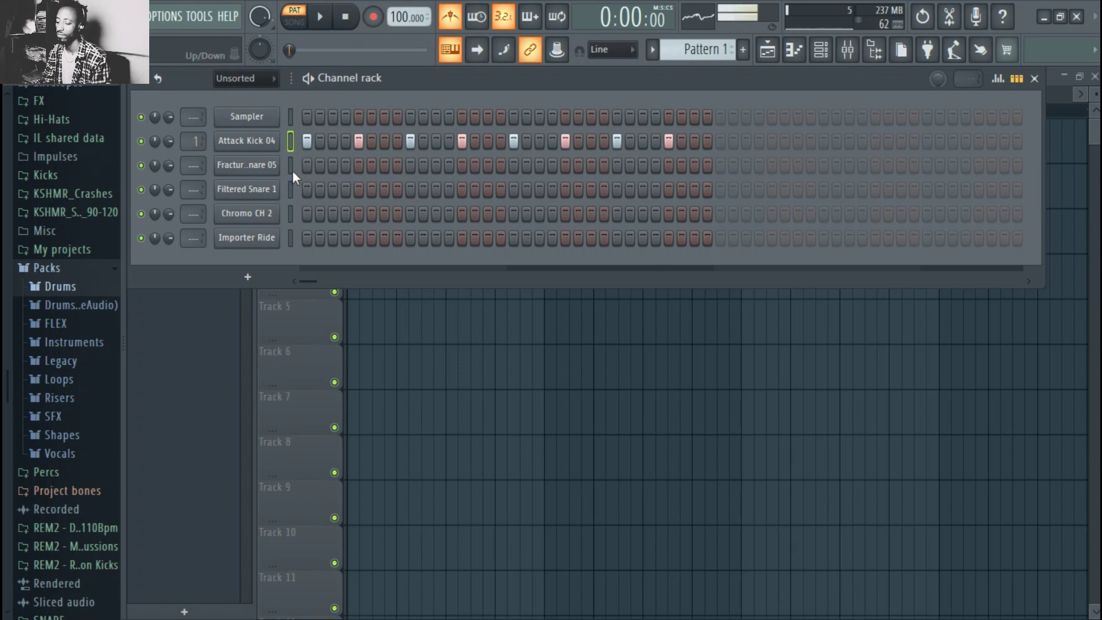
# Place Fracture Snare 05 hits on steps 4, 7, 12, 15, 20, 23, 28 and 31, playing the pattern to check it
pyautogui.click(346, 166)
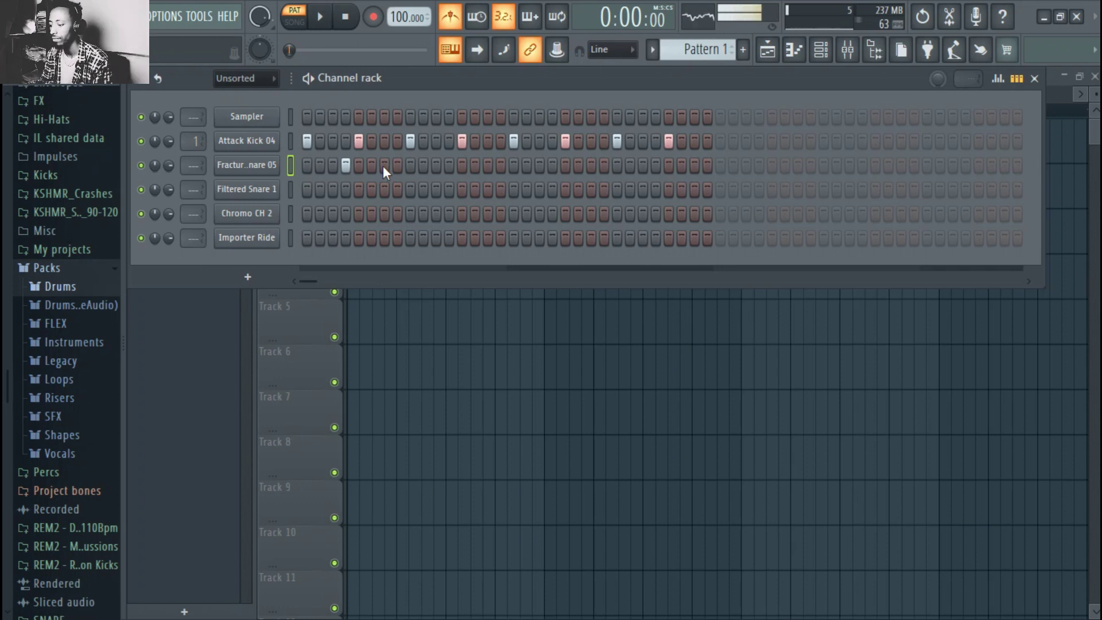
pyautogui.press('space')
pyautogui.press('space')
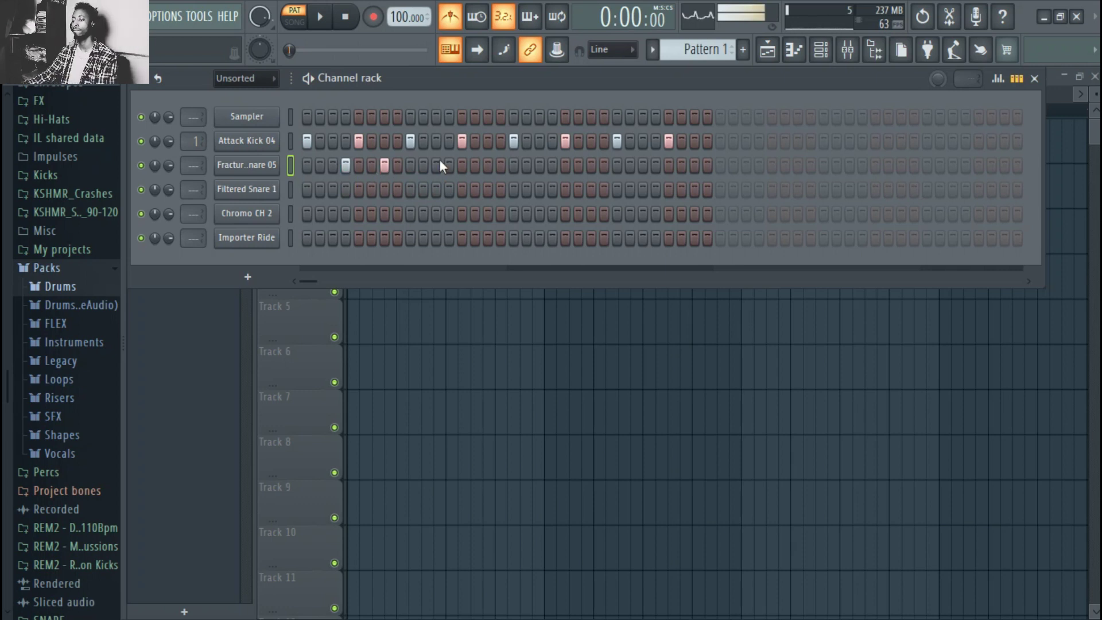
pyautogui.click(486, 167)
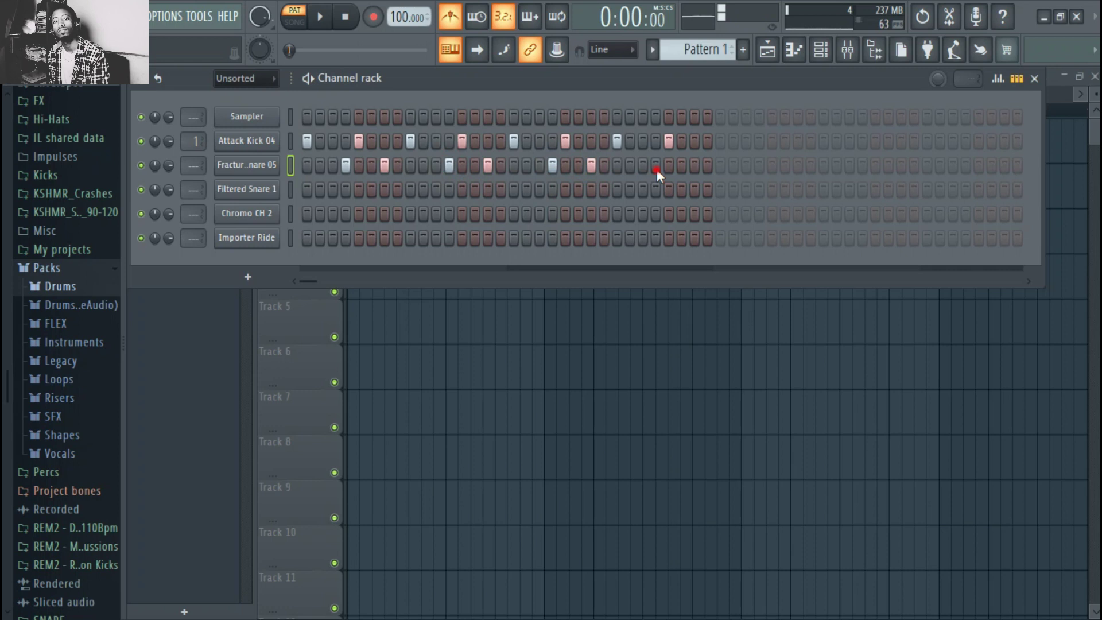
pyautogui.press('space')
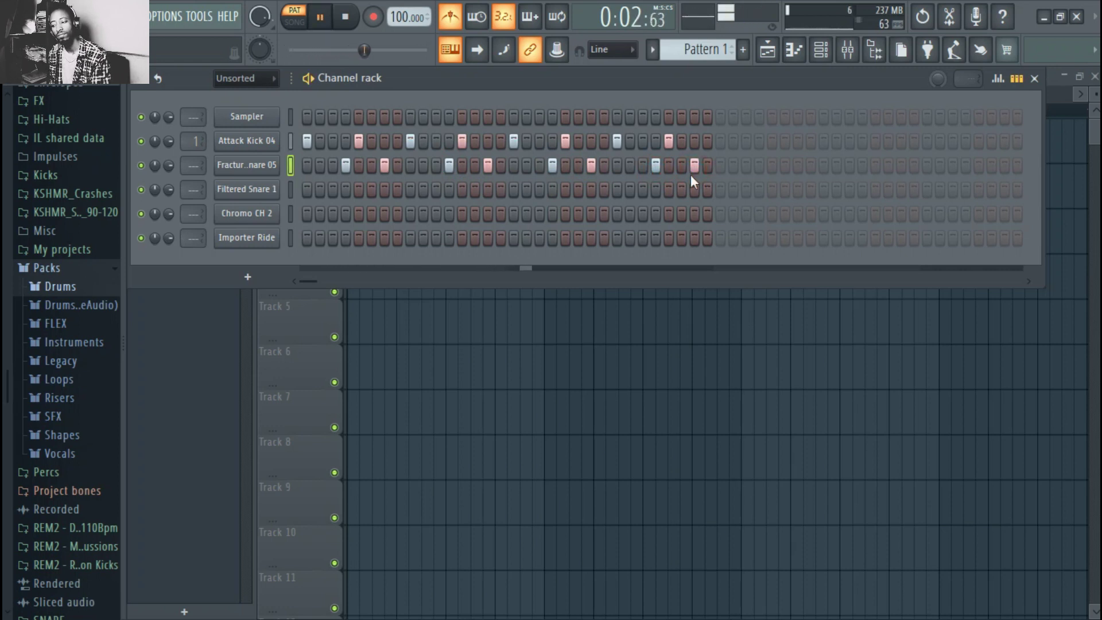
pyautogui.press('space')
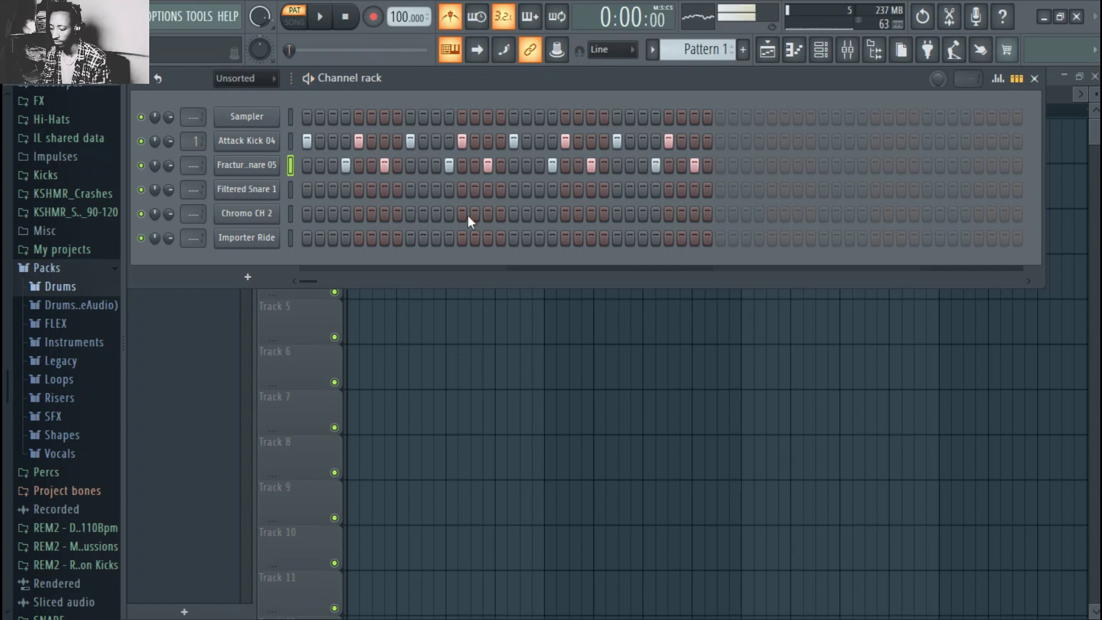
# Turn off the metronome and copy the Fracture Snare 05 steps into the Filtered Snare 1 channel, playing the pattern to check it
pyautogui.click(453, 22)
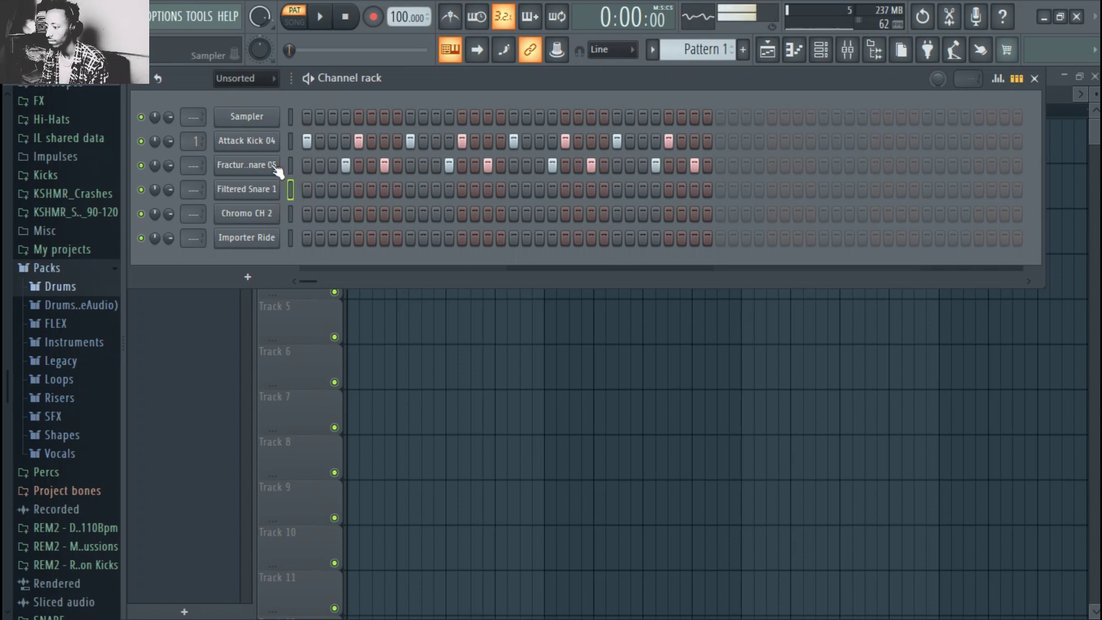
pyautogui.rightClick(242, 167)
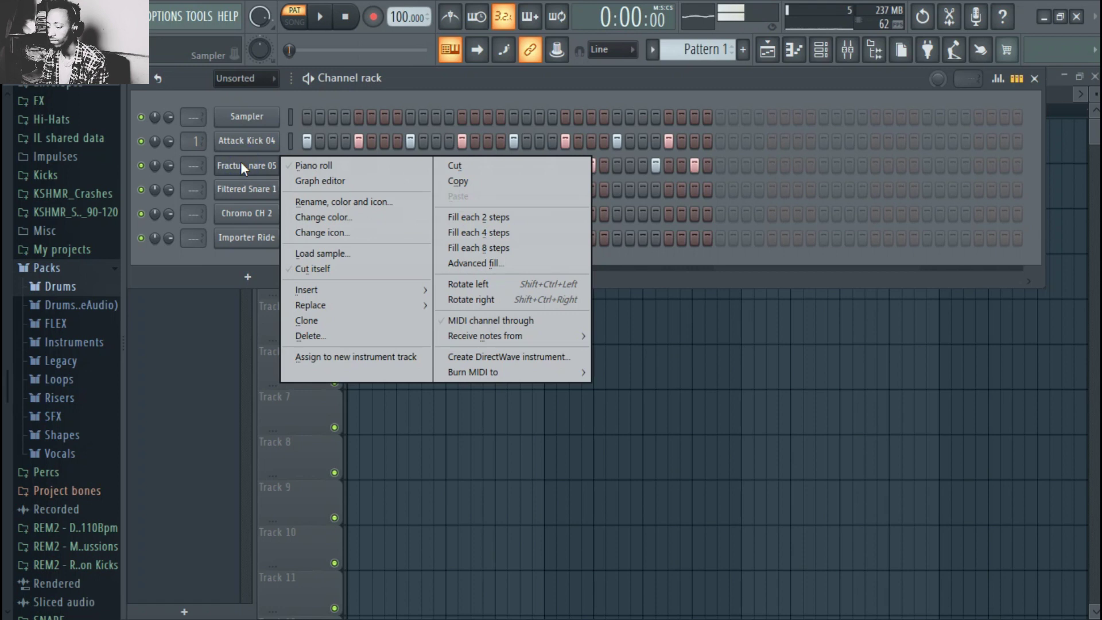
pyautogui.click(465, 175)
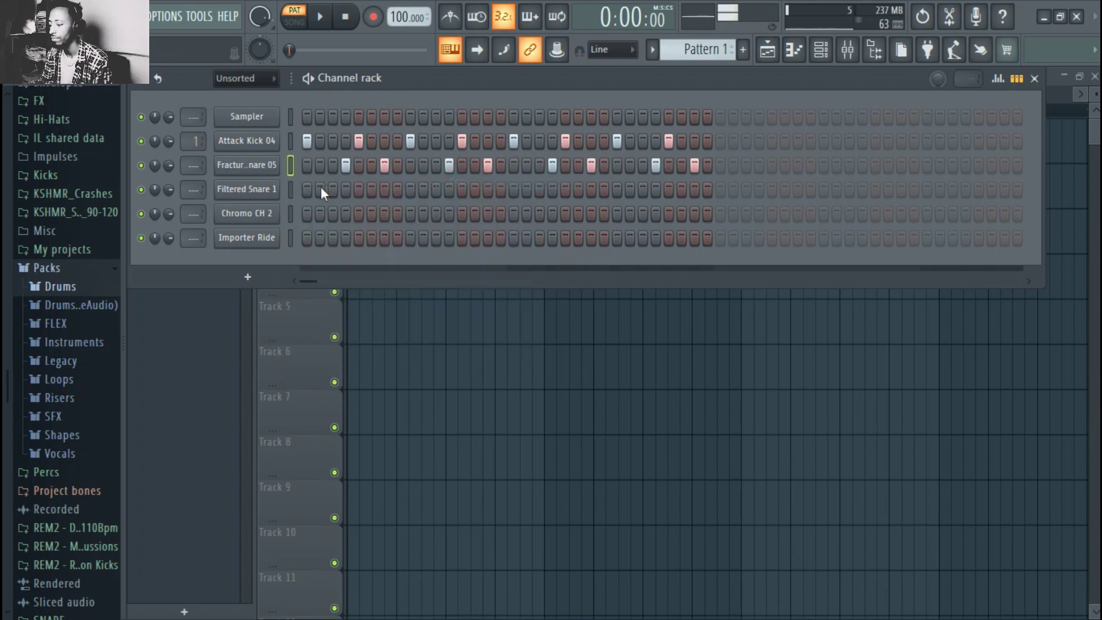
pyautogui.rightClick(264, 189)
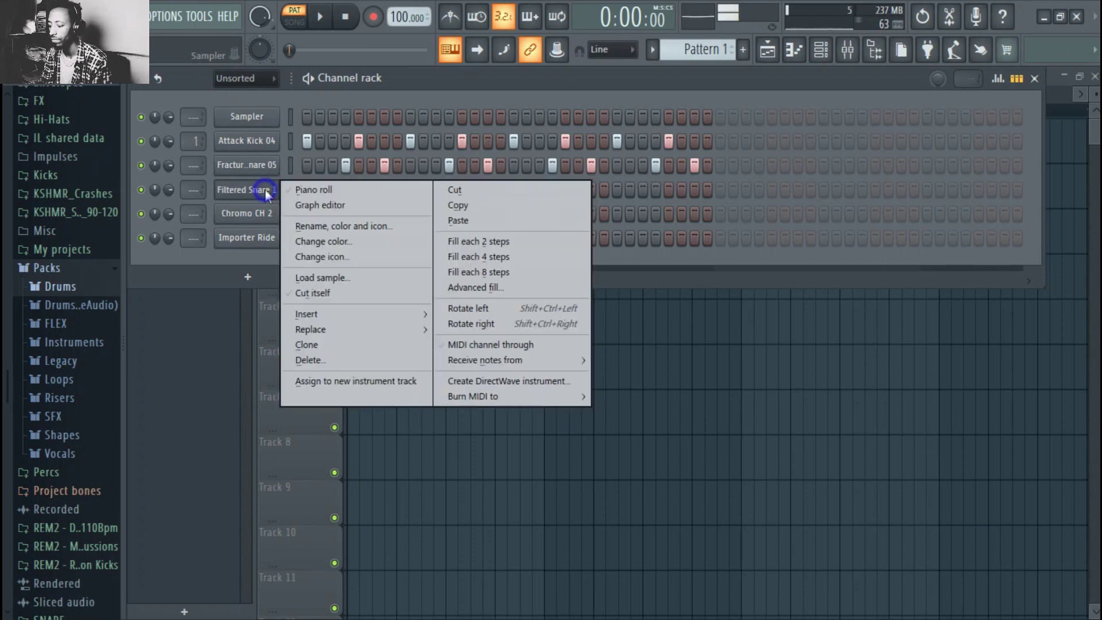
pyautogui.click(477, 223)
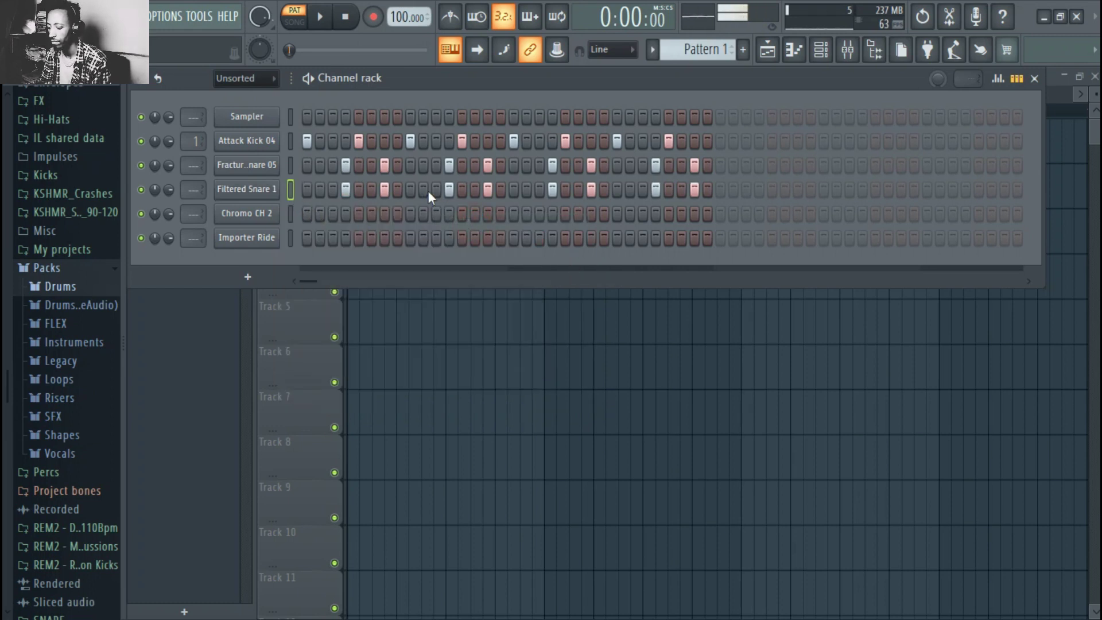
pyautogui.press('space')
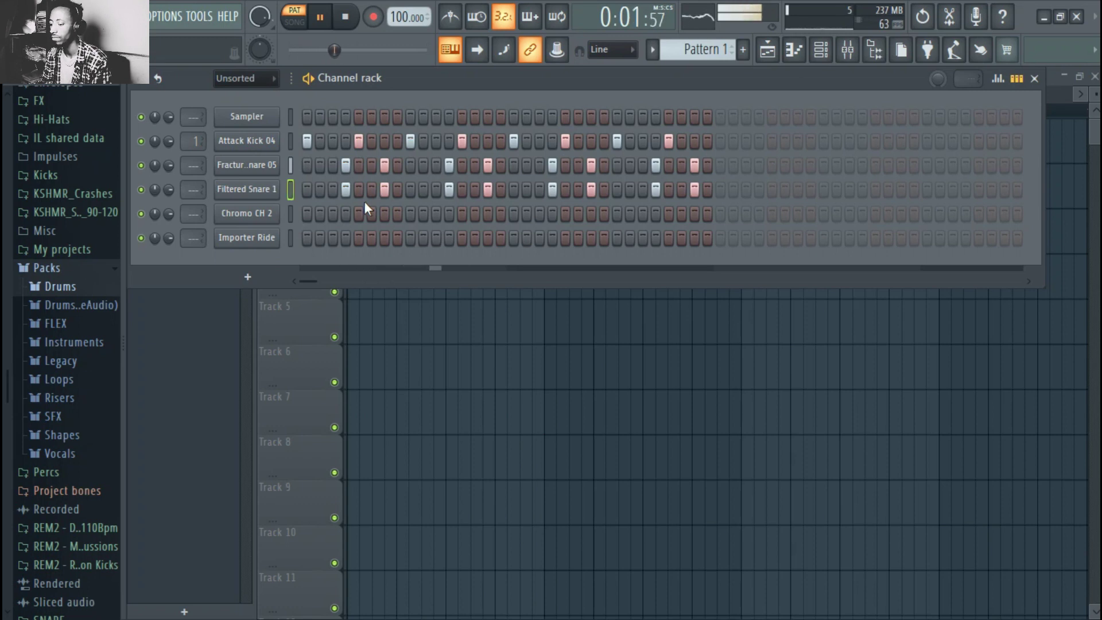
pyautogui.press('space')
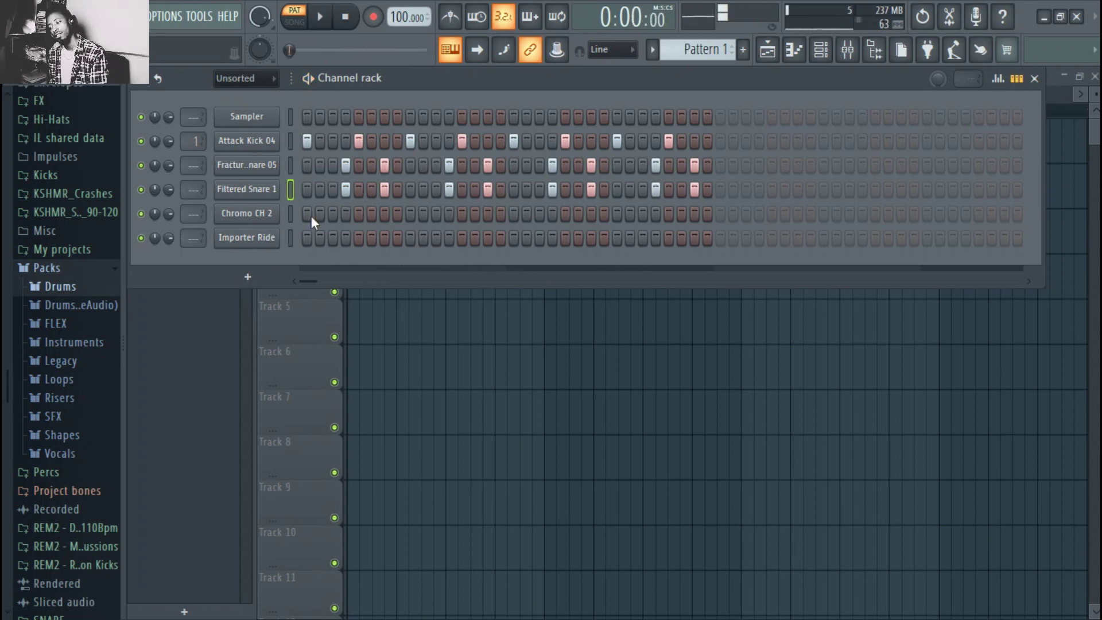
# Select the Chromo CH 2 channel and switch the typing keyboard to piano mode off and back on
pyautogui.click(286, 216)
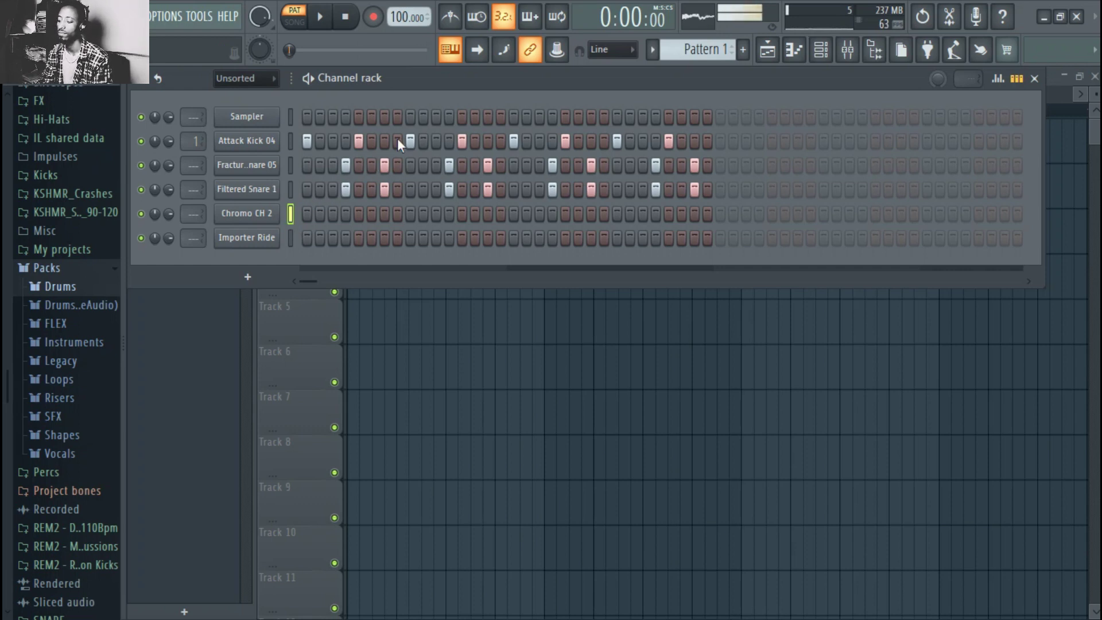
pyautogui.click(455, 52)
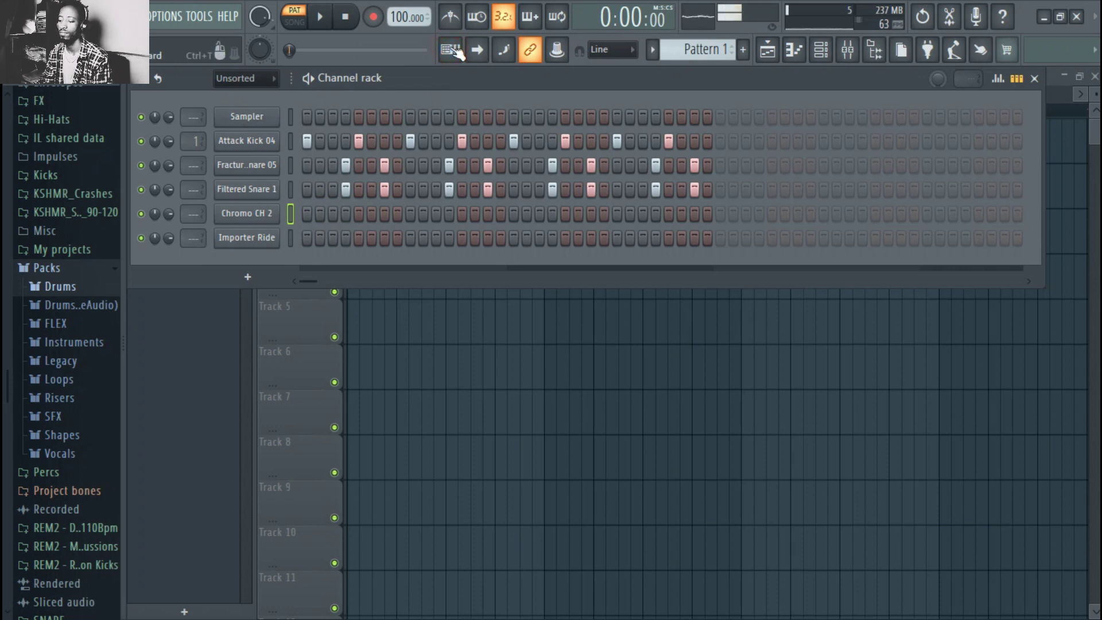
pyautogui.click(453, 51)
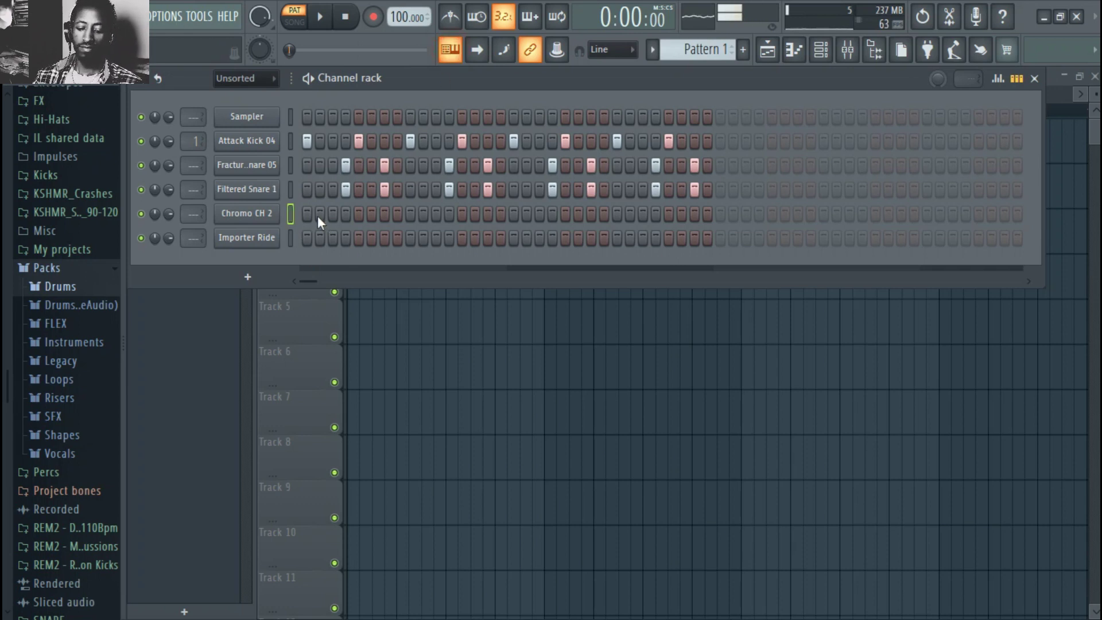
# Place Chromo CH 2 hits individually on steps 1, 3, 5, 7 and 9, playing the pattern briefly along the way
pyautogui.rightClick(271, 216)
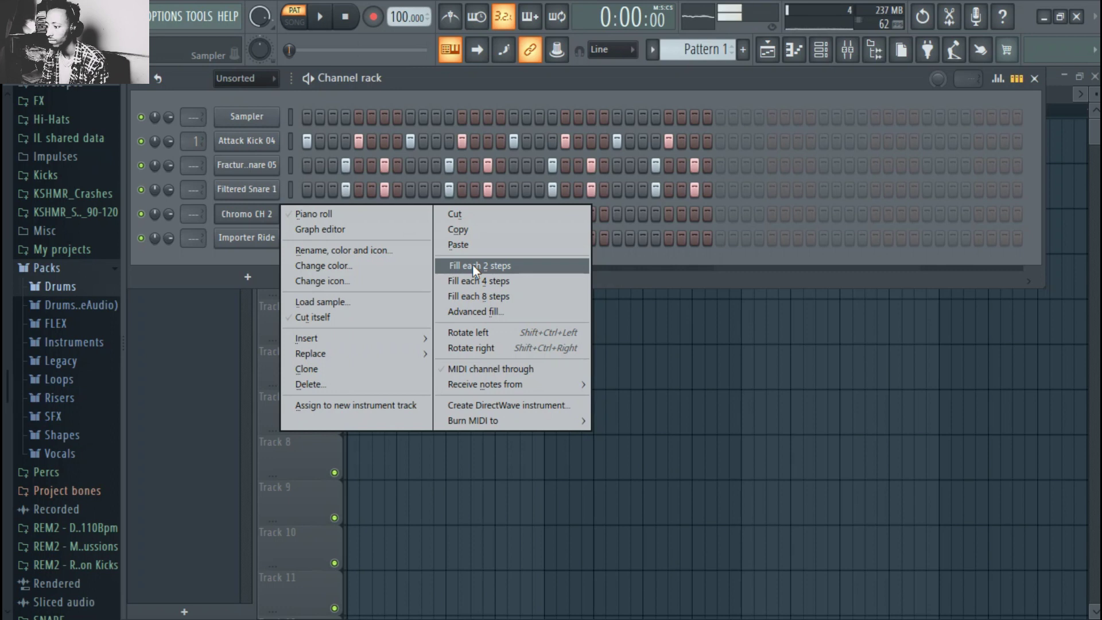
pyautogui.click(256, 216)
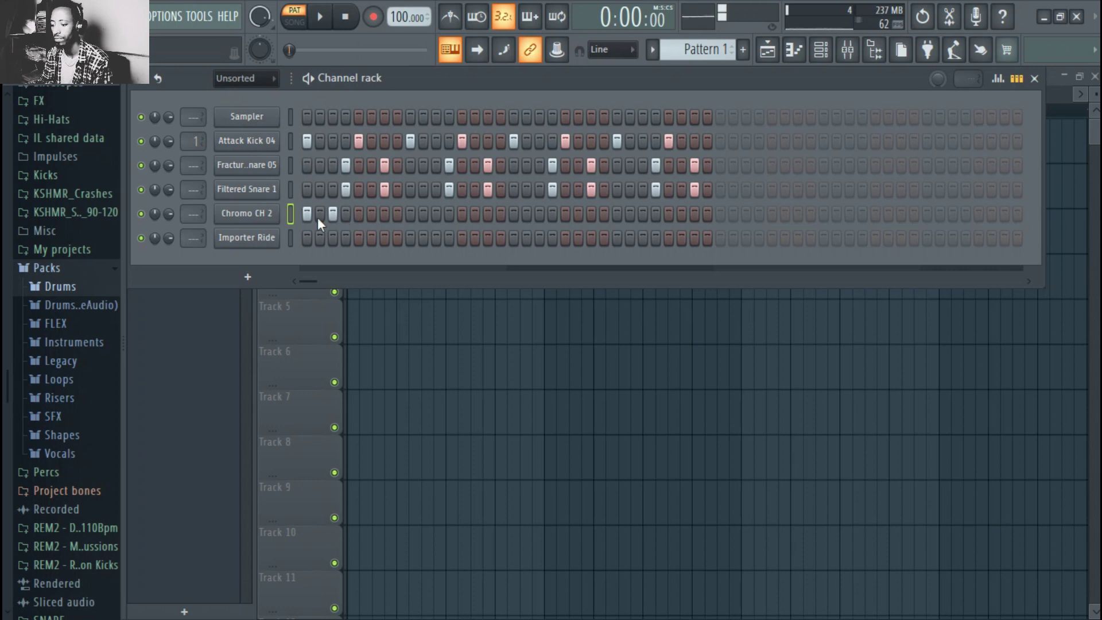
pyautogui.click(354, 214)
pyautogui.press('space')
pyautogui.press('space')
pyautogui.click(384, 215)
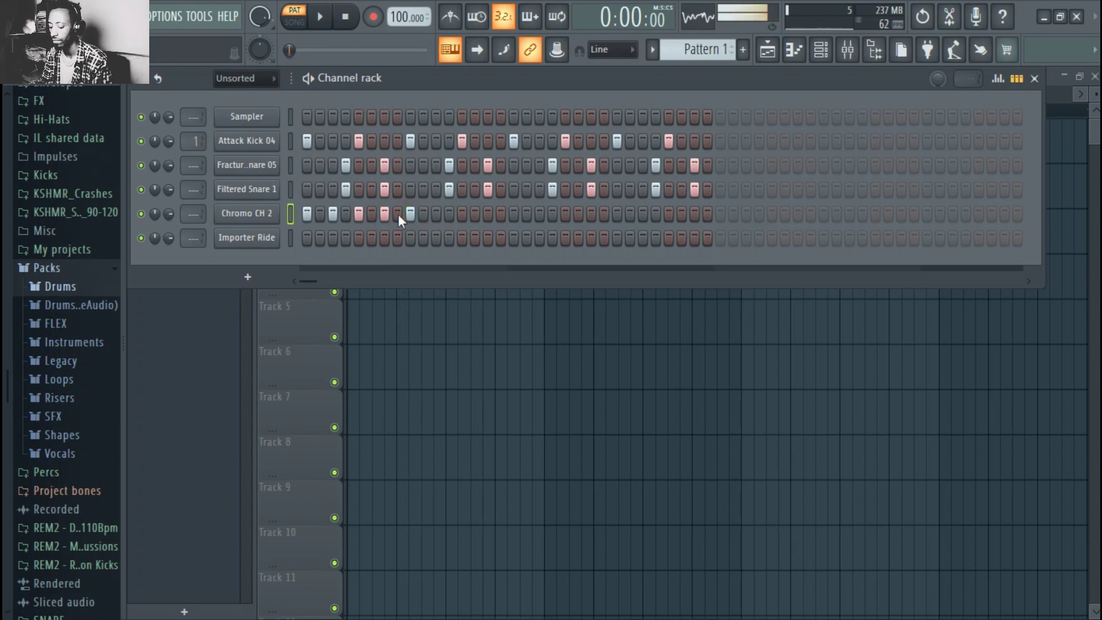
# Fill the Chromo CH 2 channel on every 2 steps and play the pattern to check it
pyautogui.rightClick(263, 216)
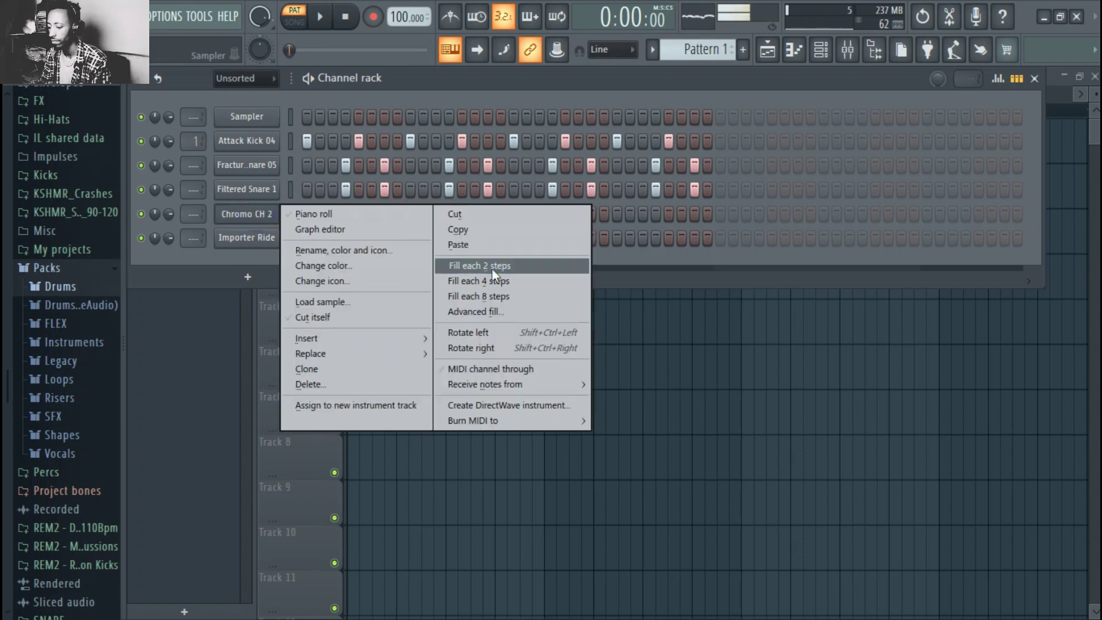
pyautogui.click(491, 270)
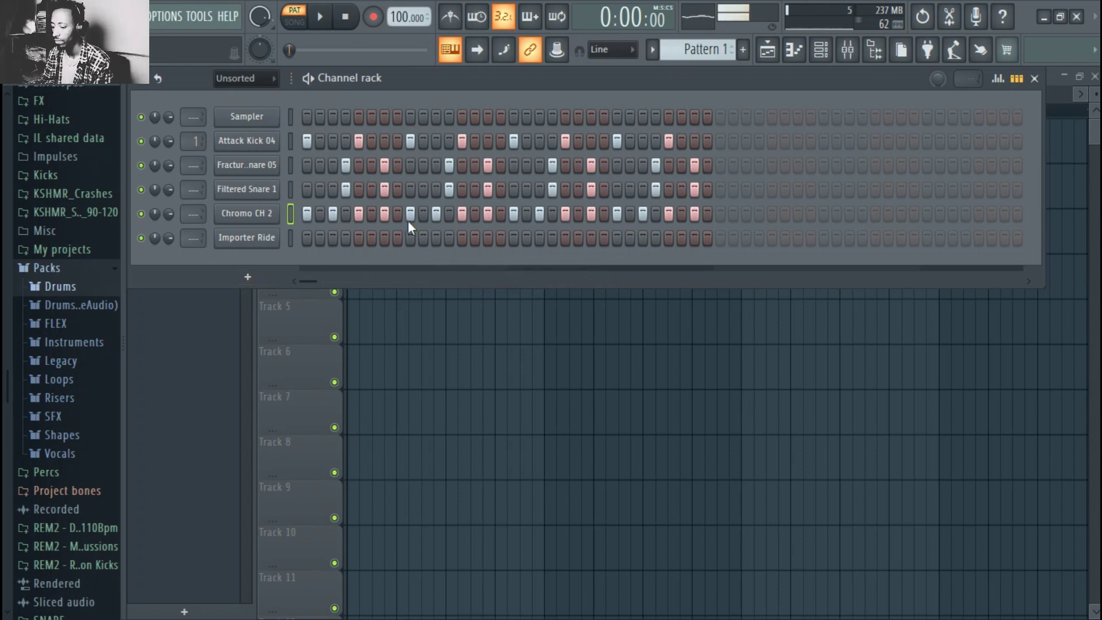
pyautogui.press('space')
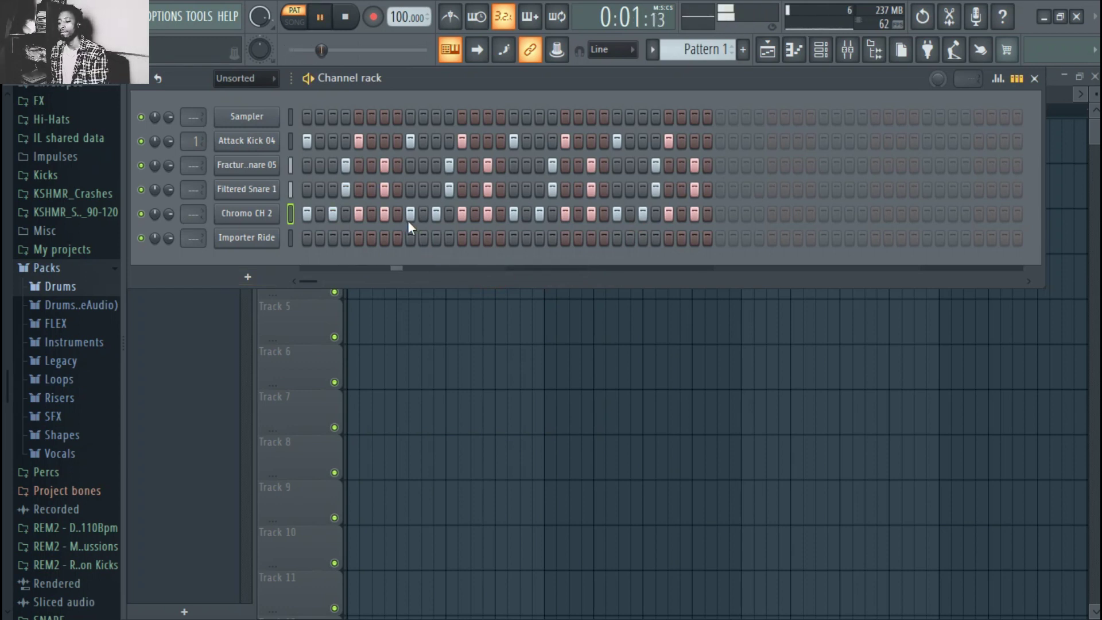
pyautogui.press('space')
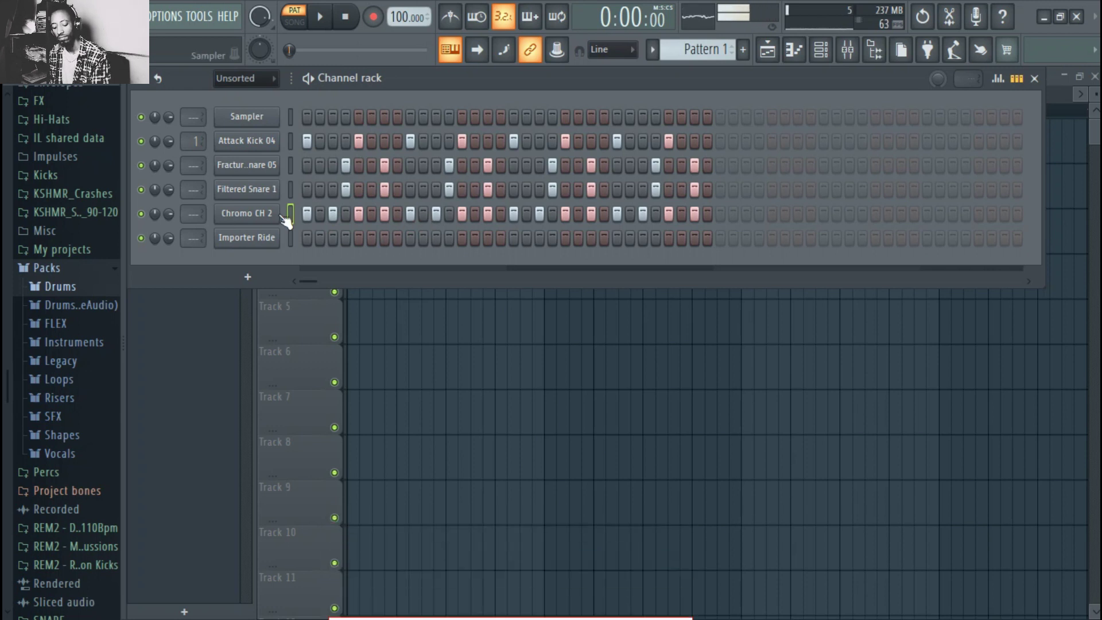
# Add and remove a trial Chromo CH 2 hit on step 10, and open the channel in the piano roll
pyautogui.click(423, 213)
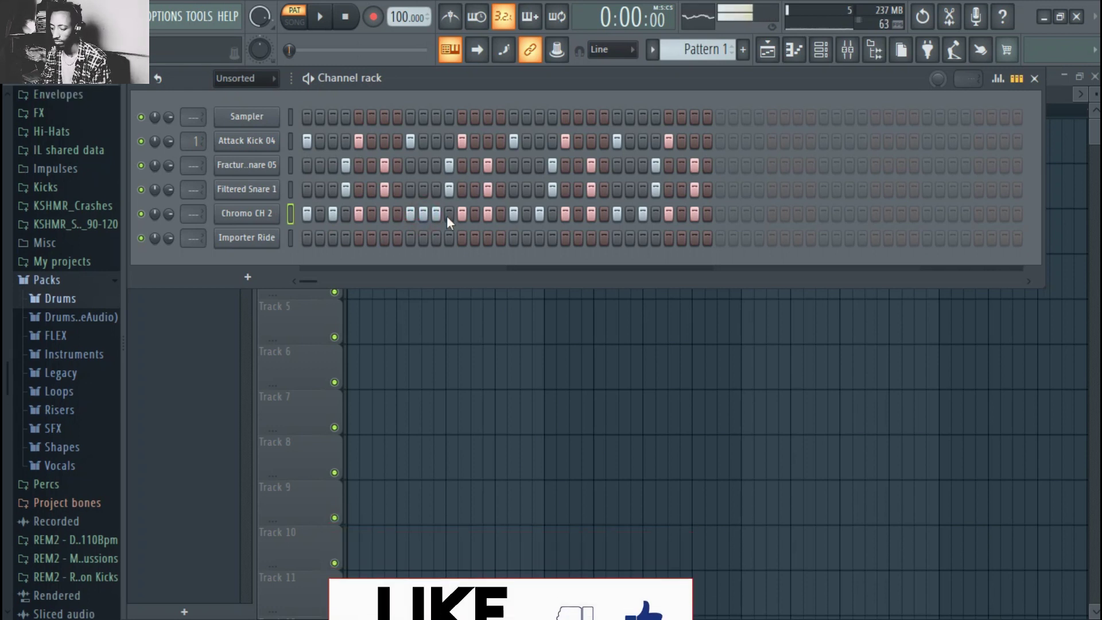
pyautogui.click(423, 214)
pyautogui.click(258, 214)
pyautogui.rightClick(258, 214)
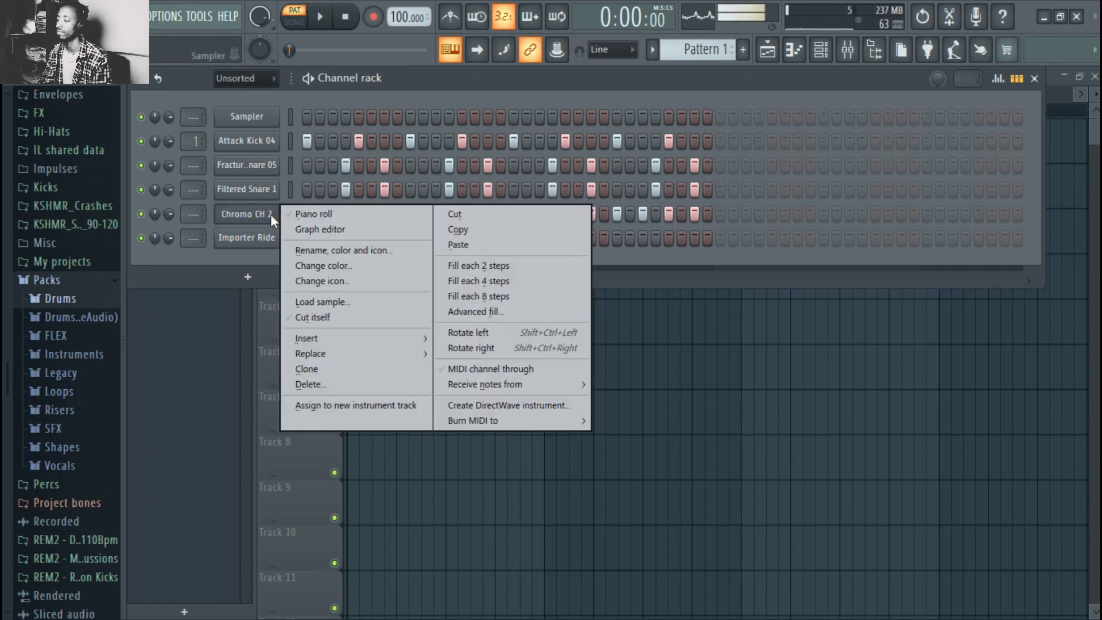
pyautogui.click(319, 216)
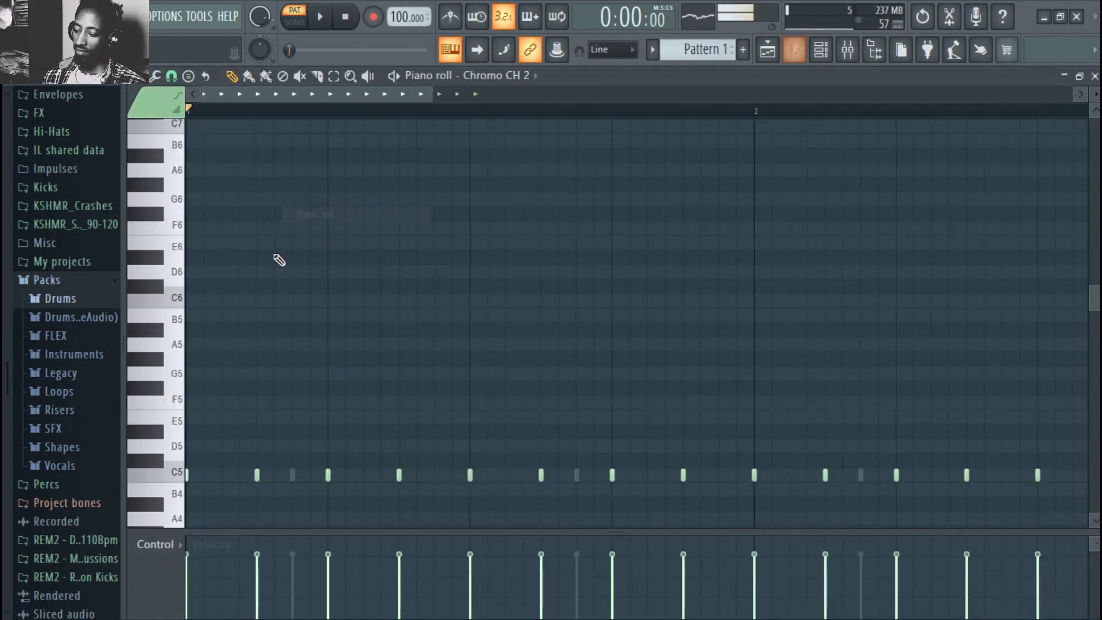
# Draw an extra C5 hat note on step 4 of bar 1, shortened to half a step, and play the pattern
pyautogui.scroll(-5, 316, 372)
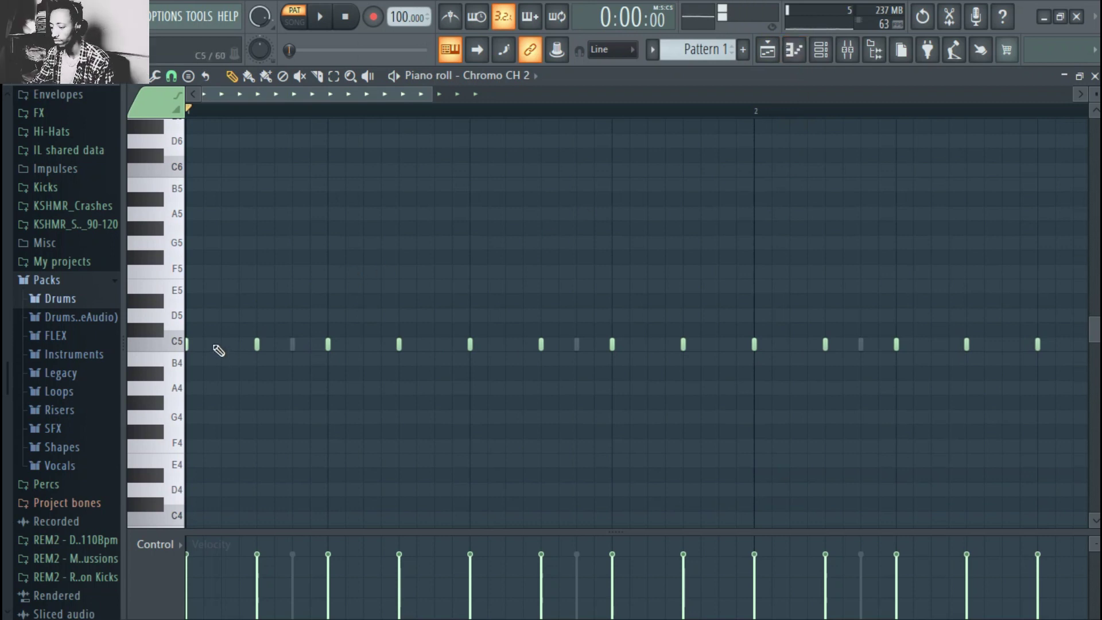
pyautogui.click(294, 347)
pyautogui.rightClick(297, 347)
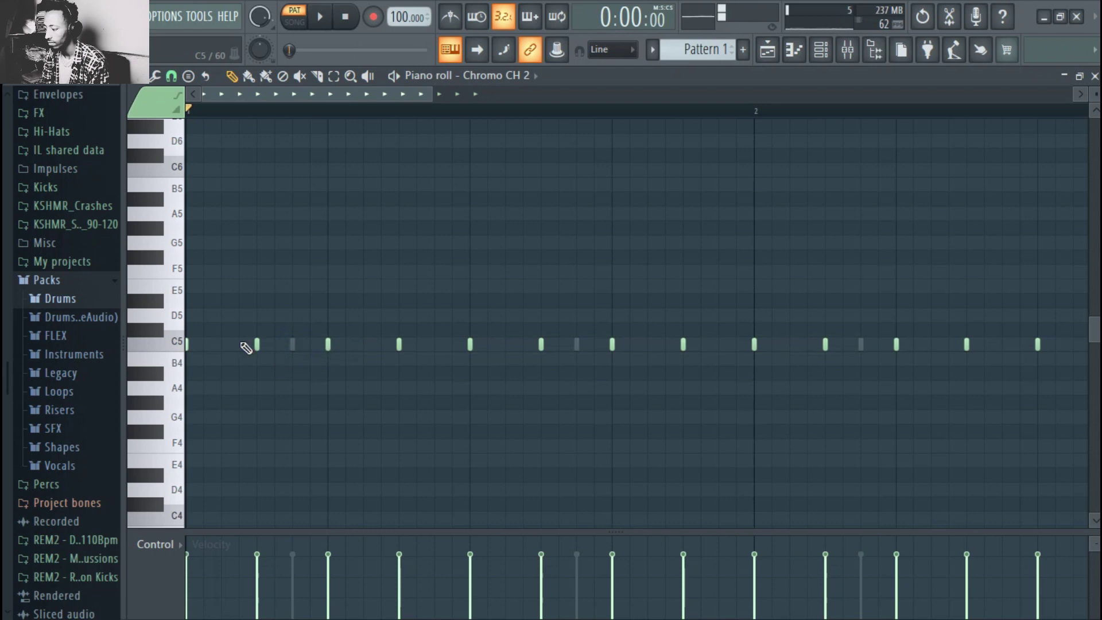
pyautogui.click(294, 287)
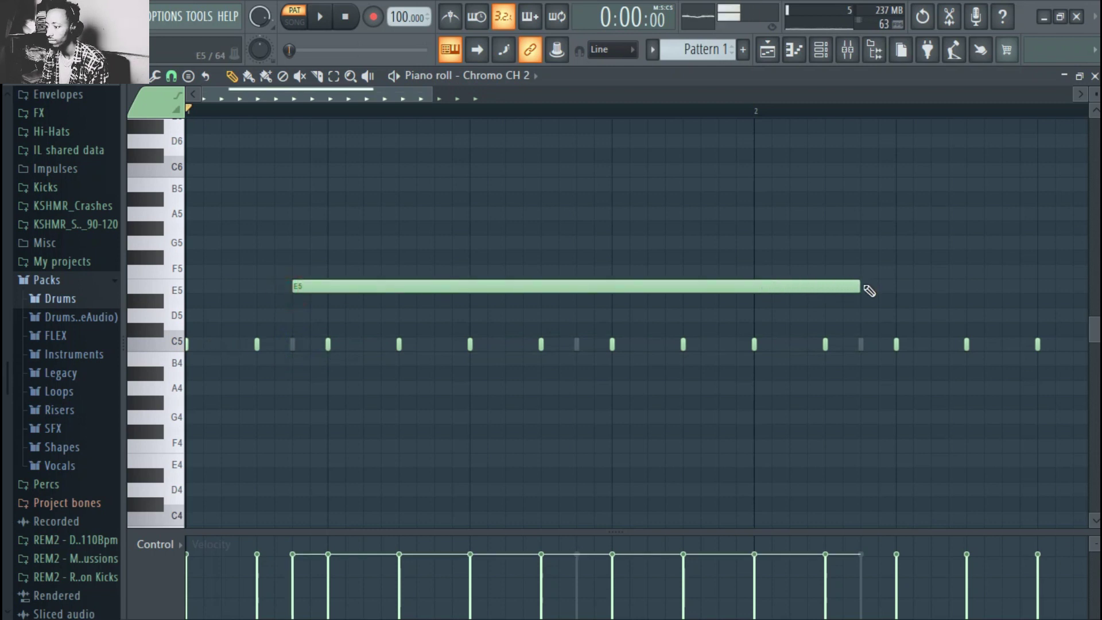
pyautogui.moveTo(854, 286); pyautogui.dragTo(300, 347)
pyautogui.press('space')
pyautogui.press('space')
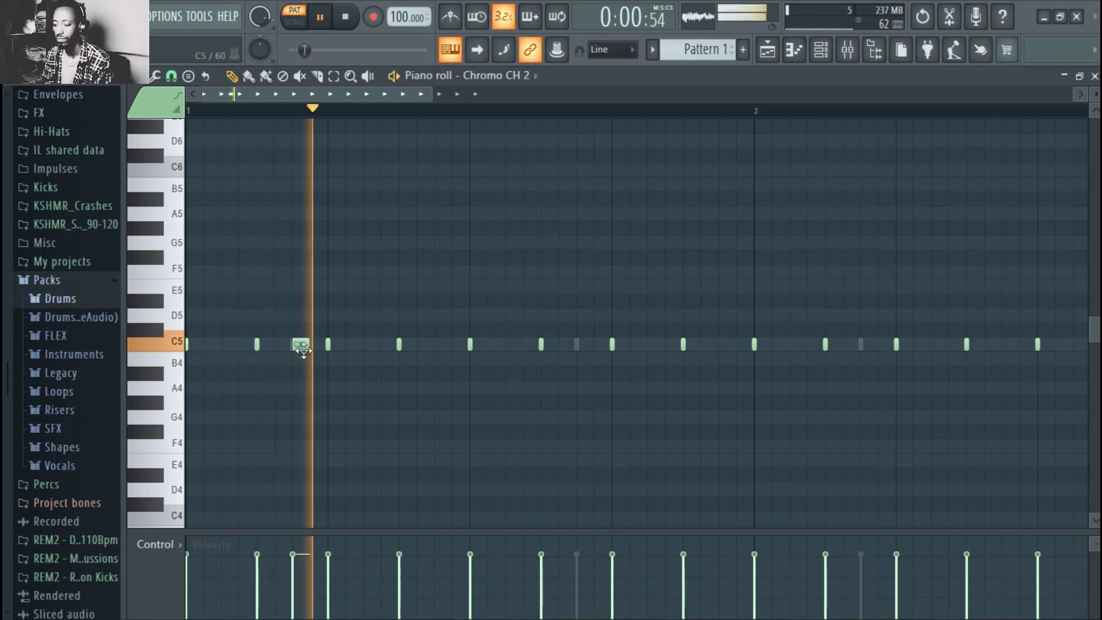
# Move the extra hat note half a step earlier and add half-step C5 notes on steps 4 and 12 of bar 1, checking by playback
pyautogui.moveTo(300, 346); pyautogui.dragTo(276, 345)
pyautogui.press('space')
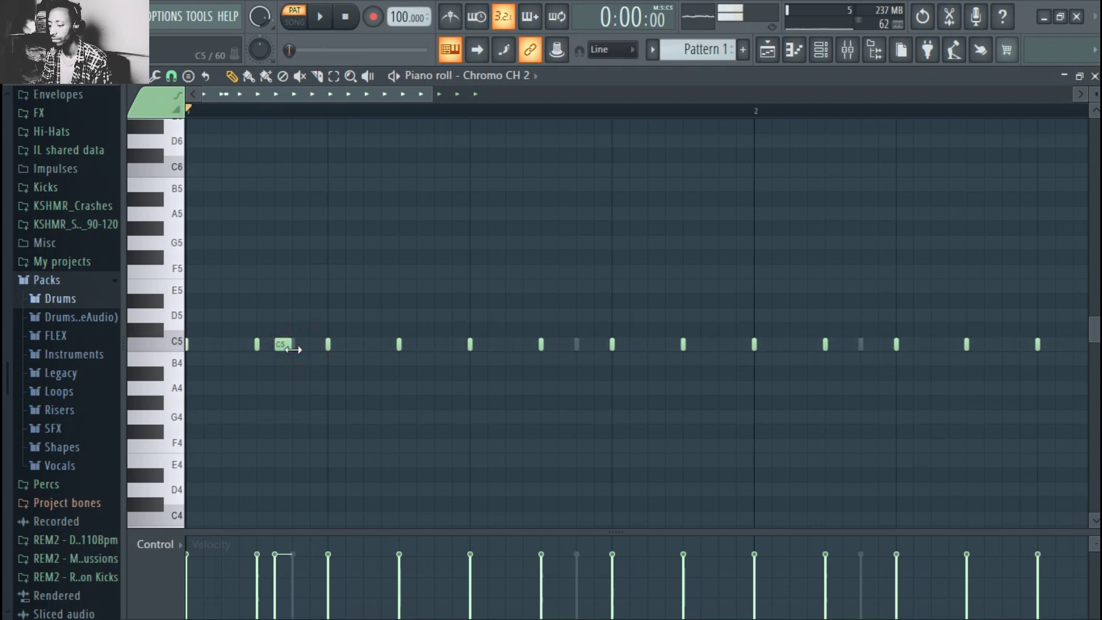
pyautogui.click(294, 344)
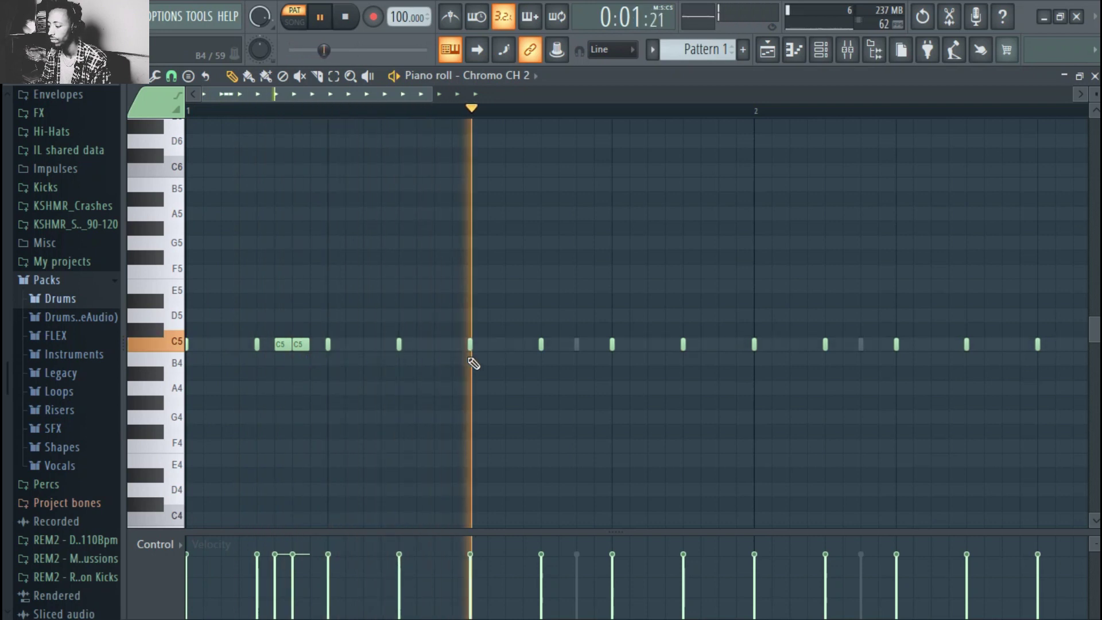
pyautogui.click(578, 345)
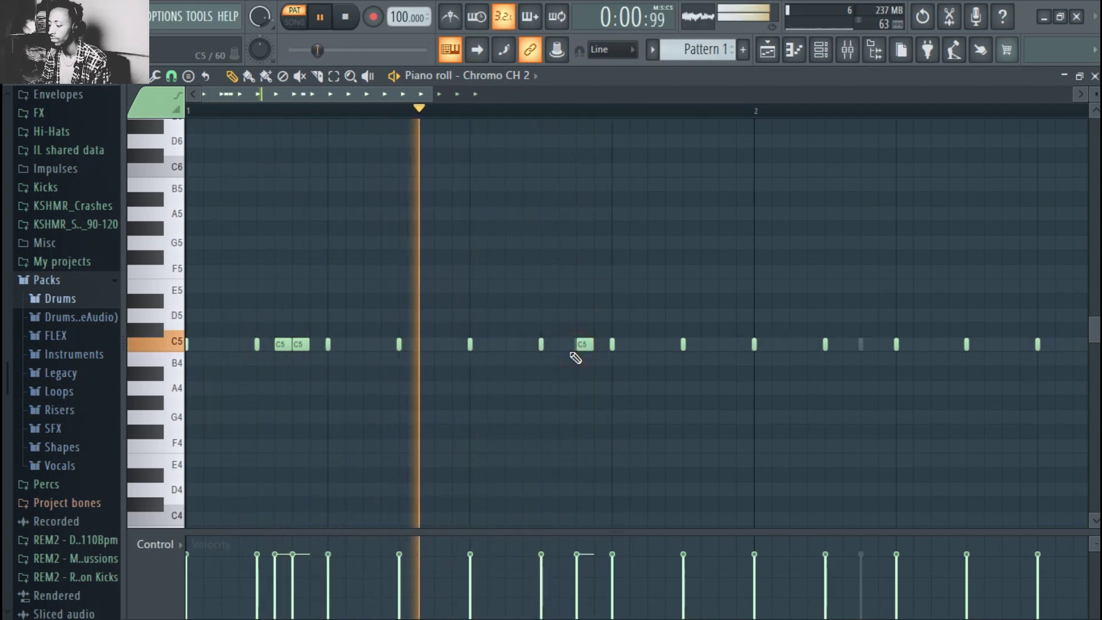
pyautogui.scroll(-1, 435, 372)
pyautogui.press('space')
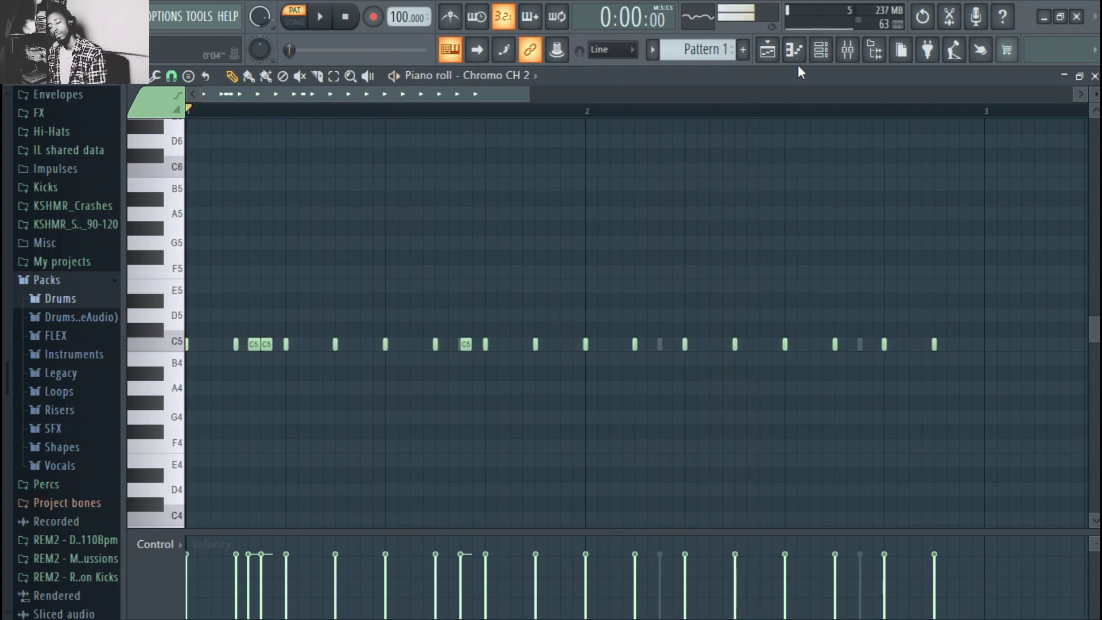
# Return to the channel rack and place Importer Ride hits on steps 7 and 23, playing the pattern to check them
pyautogui.click(824, 51)
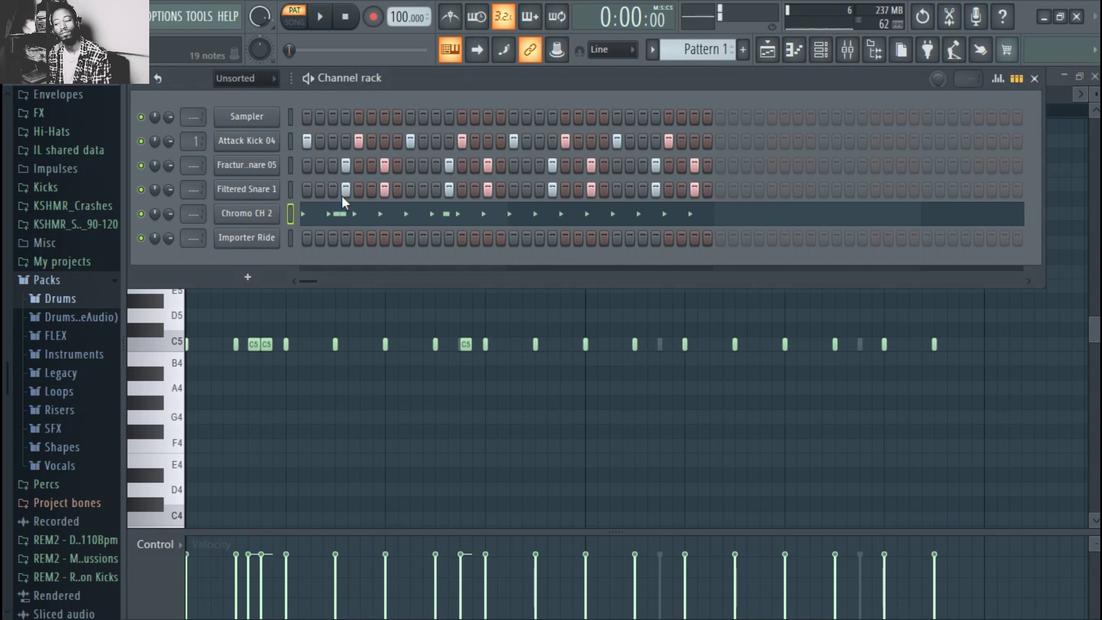
pyautogui.click(291, 243)
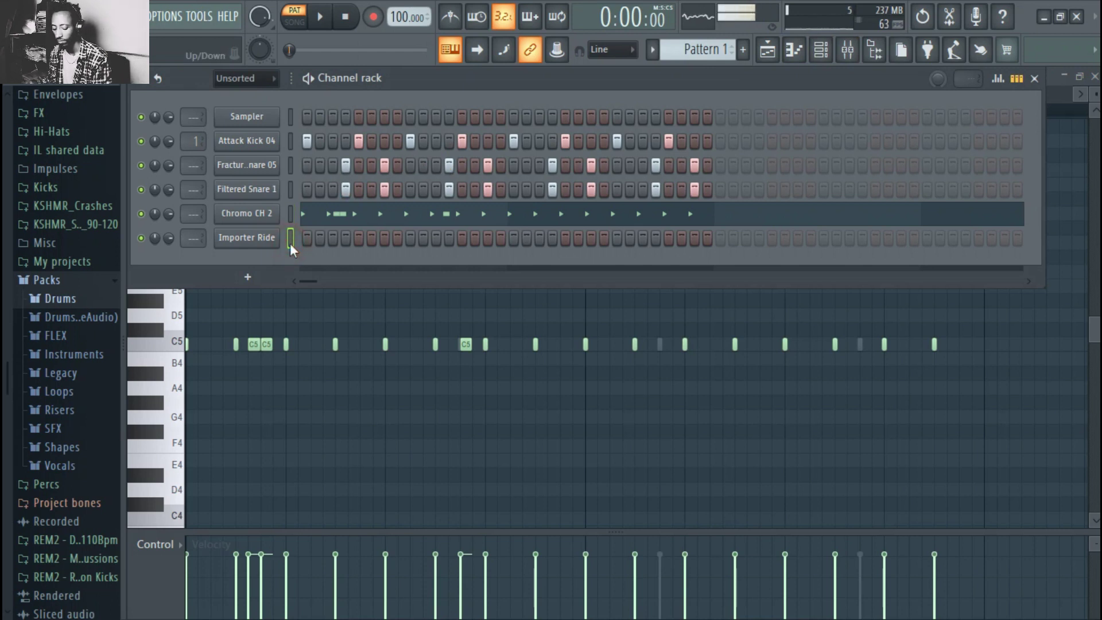
pyautogui.press('space')
pyautogui.click(384, 238)
pyautogui.press('space')
pyautogui.rightClick(386, 237)
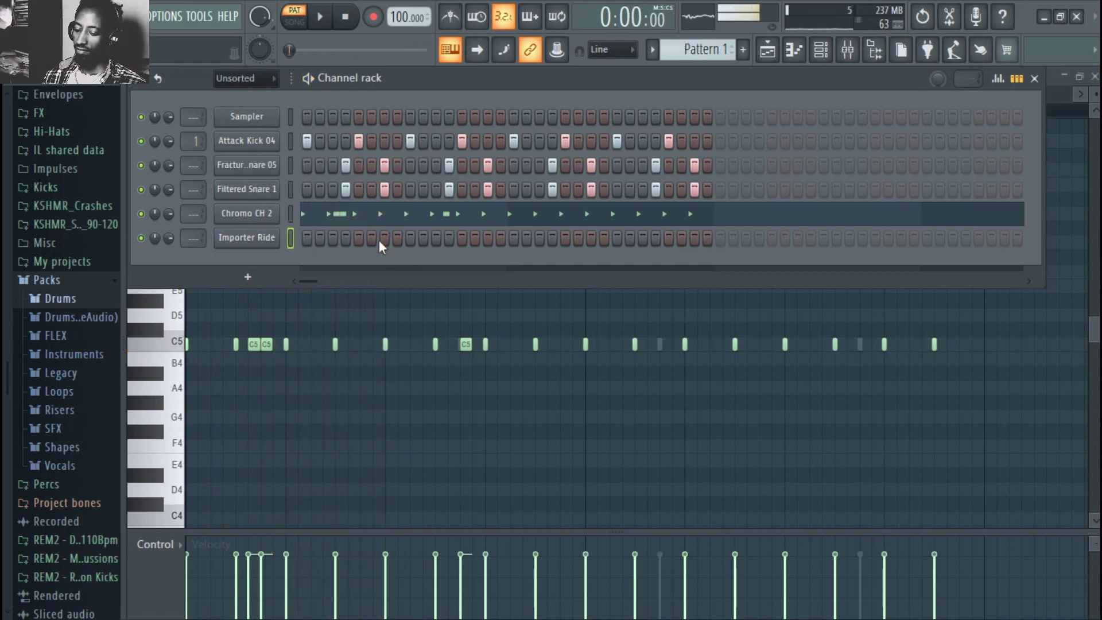
pyautogui.click(383, 238)
pyautogui.press('space')
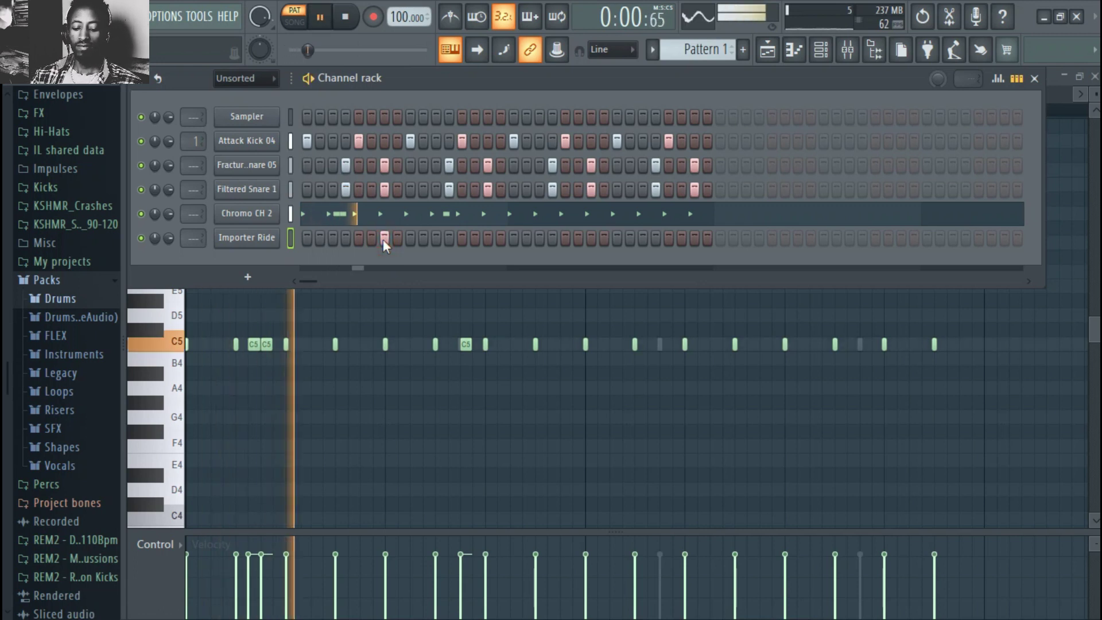
pyautogui.click(593, 241)
pyautogui.press('space')
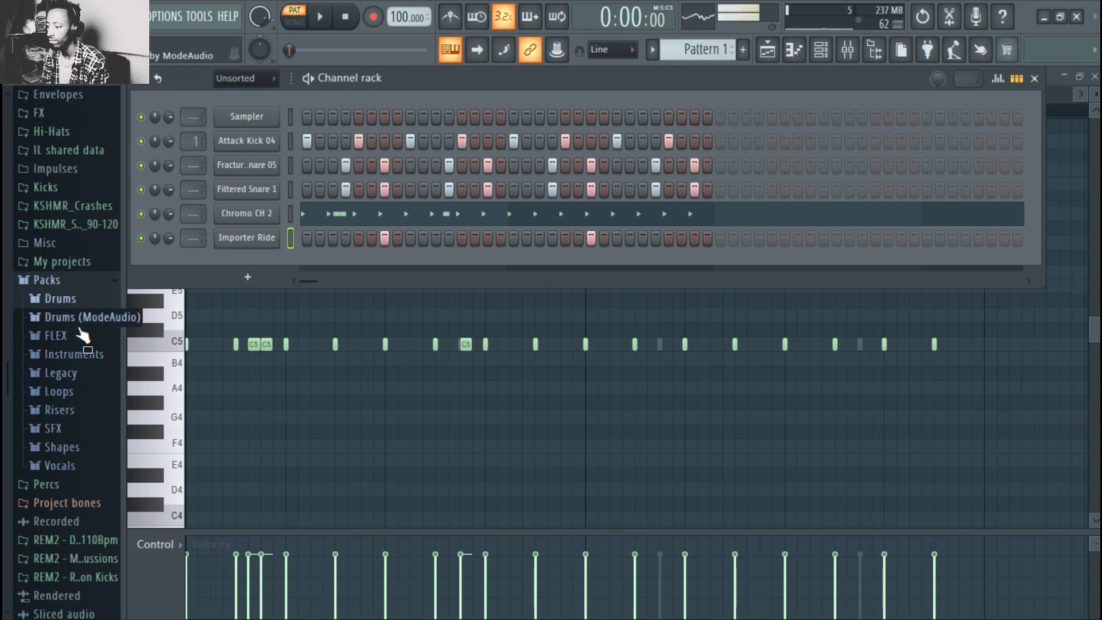
# Browse the Packs Drums folder to Hats and audition the hat samples down to Glotch OH
pyautogui.click(81, 300)
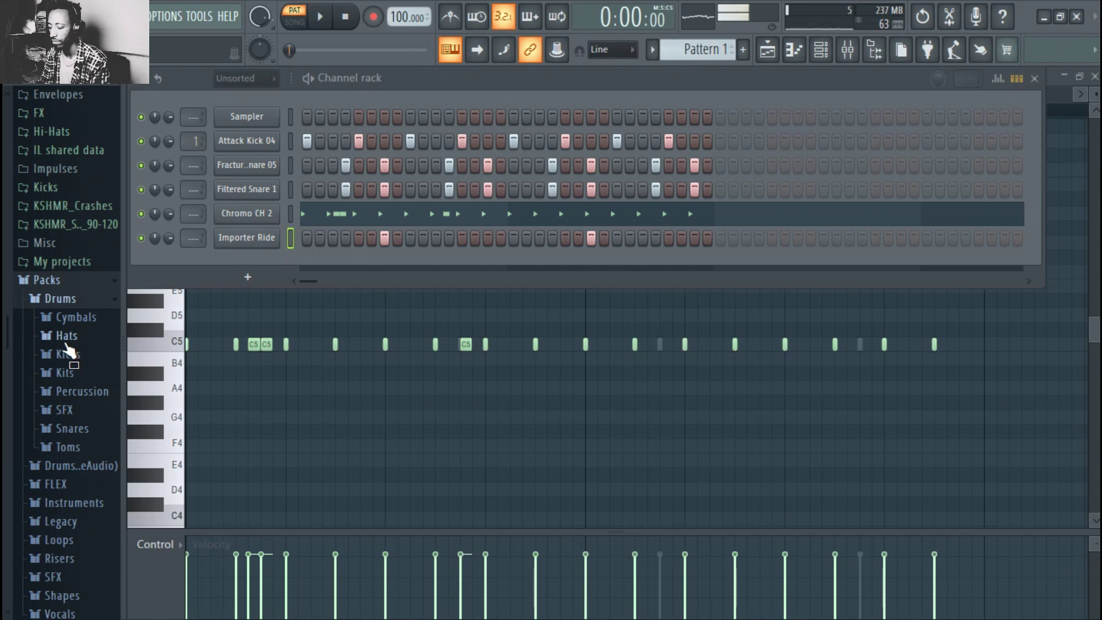
pyautogui.click(64, 339)
pyautogui.click(83, 281)
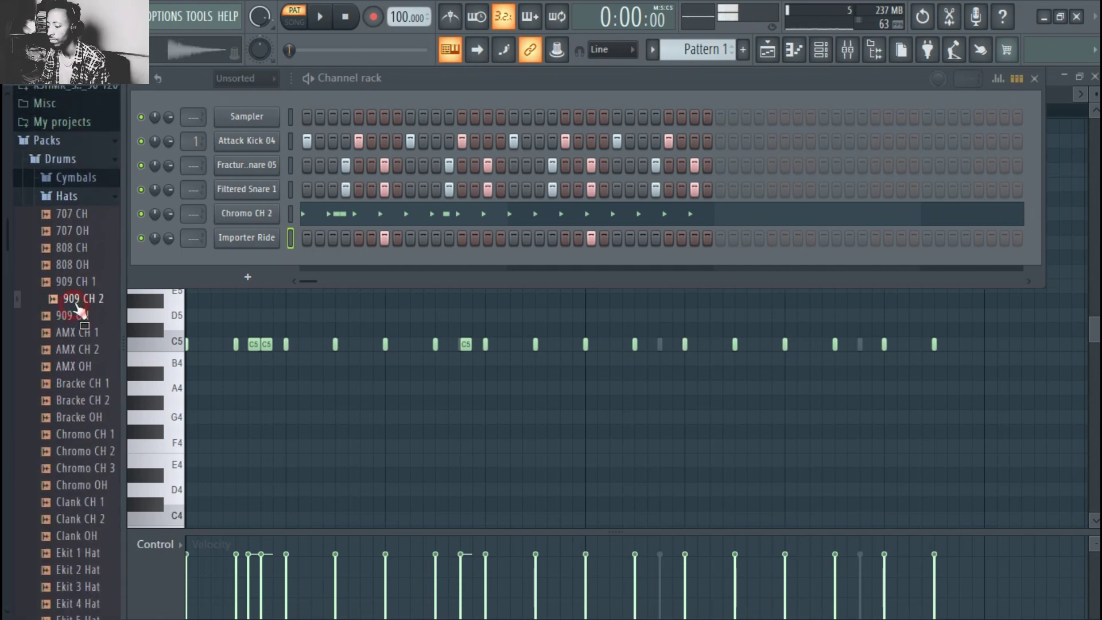
pyautogui.click(81, 264)
pyautogui.click(76, 366)
pyautogui.click(79, 400)
pyautogui.click(83, 420)
pyautogui.click(84, 435)
pyautogui.click(84, 452)
pyautogui.click(86, 463)
pyautogui.press('Down')
pyautogui.press('Down')
pyautogui.press('Down')
pyautogui.press('Down')
pyautogui.press('Down')
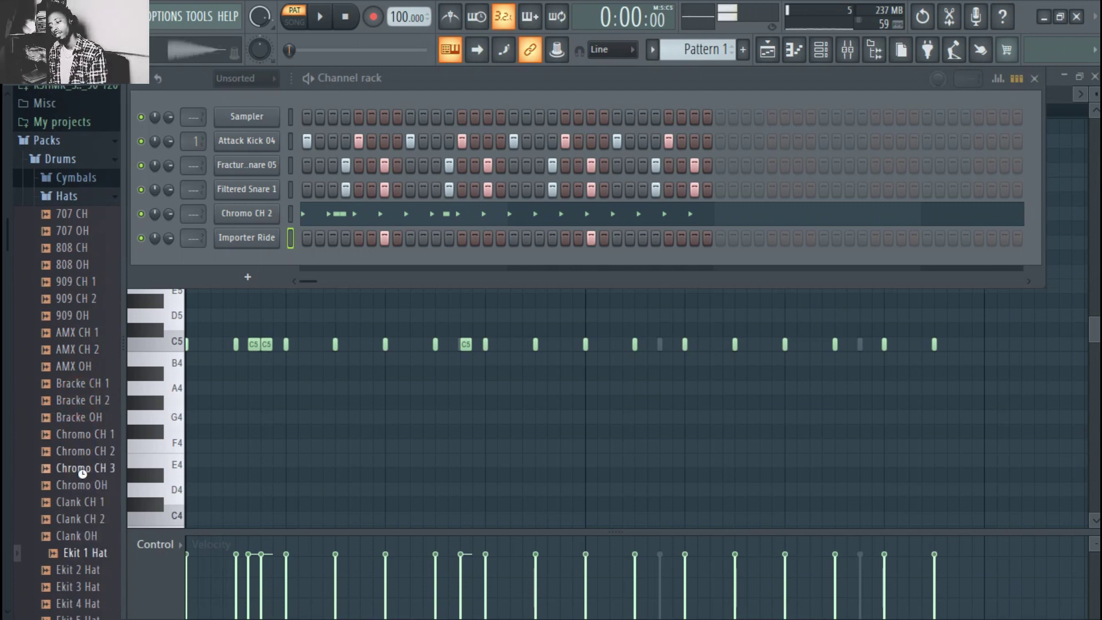
pyautogui.scroll(-2, 86, 482)
pyautogui.press('Down')
pyautogui.press('Down')
pyautogui.scroll(-2, 86, 485)
pyautogui.press('Down')
pyautogui.press('Down')
pyautogui.press('Down')
pyautogui.press('Down')
pyautogui.press('Down')
pyautogui.press('Down')
pyautogui.press('Down')
pyautogui.press('Down')
pyautogui.press('Down')
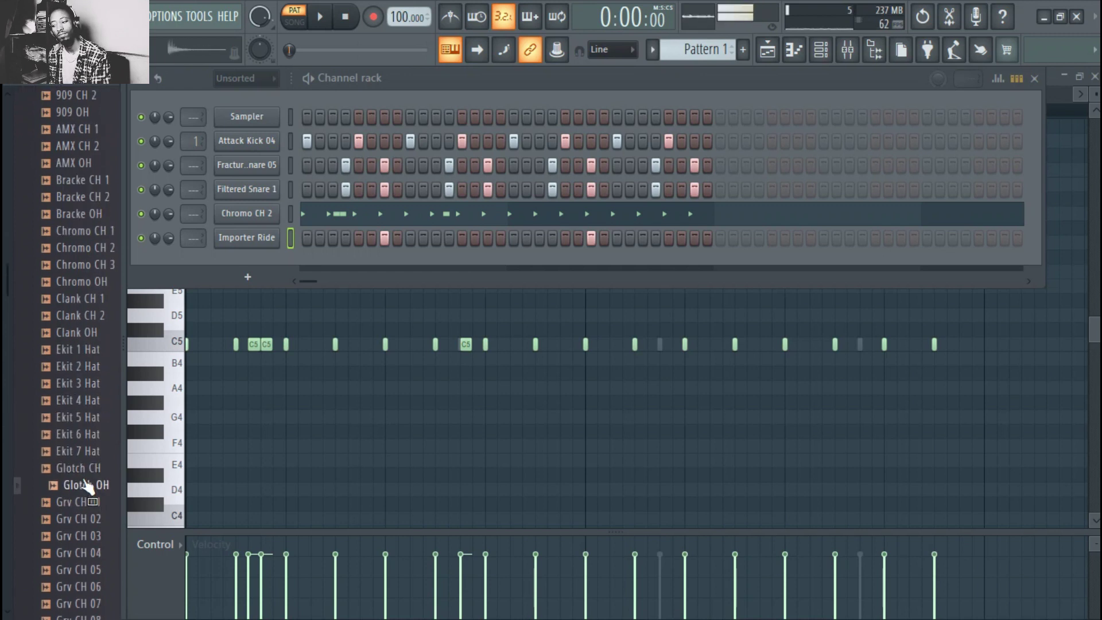
# Close the Hats folder, open the Percussion folder and audition its samples from 707 Cowbell down to GM Cabasa
pyautogui.scroll(8, 87, 482)
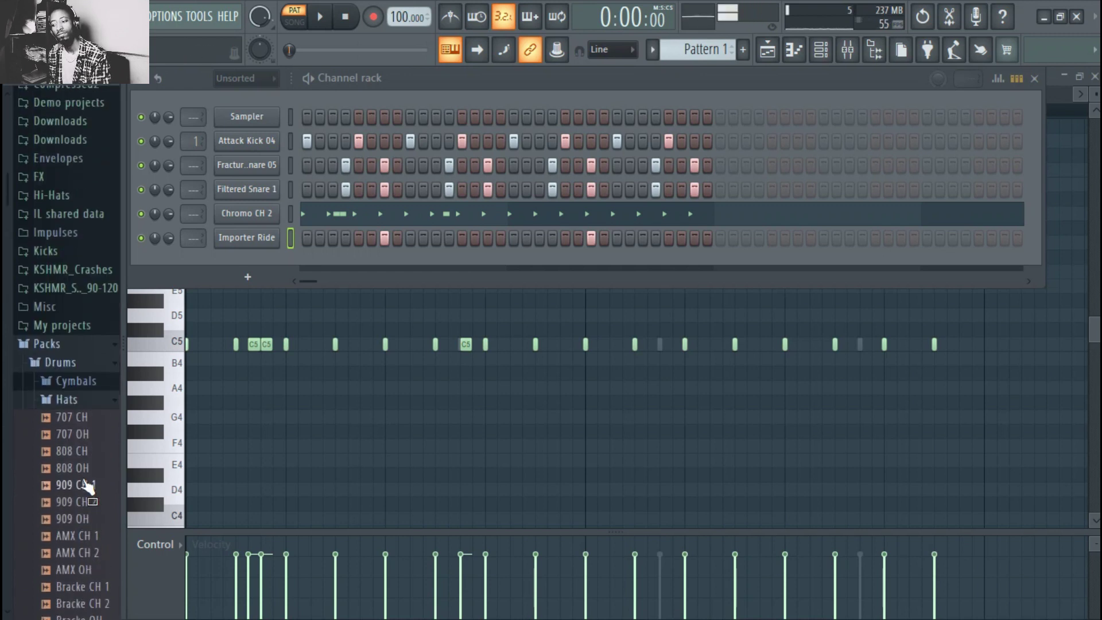
pyautogui.click(87, 399)
pyautogui.click(76, 455)
pyautogui.click(79, 454)
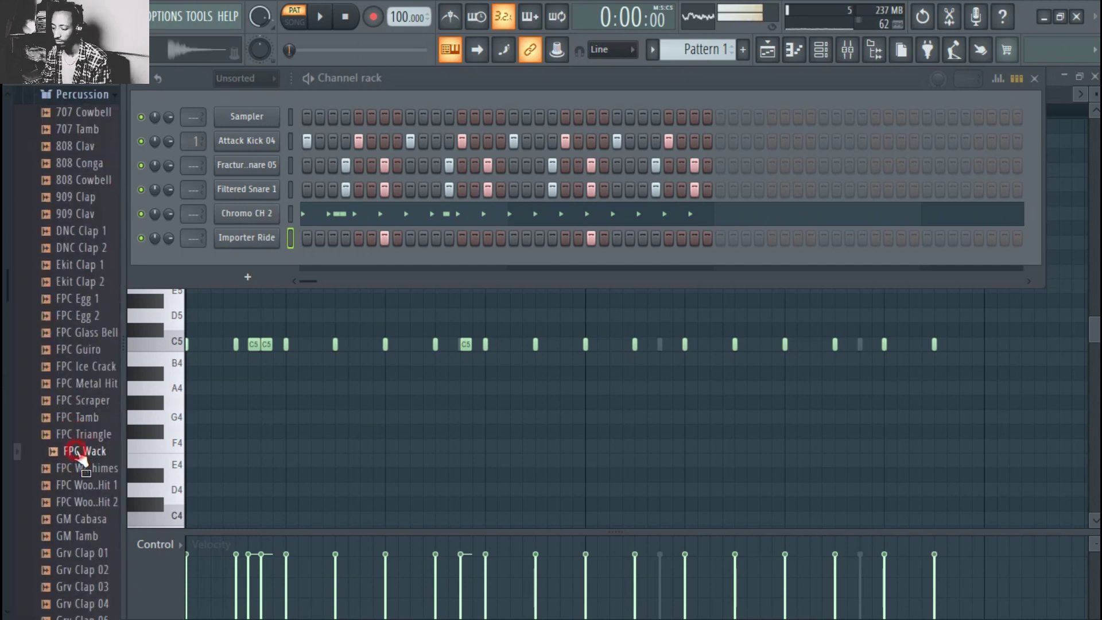
pyautogui.scroll(6, 74, 436)
pyautogui.click(79, 419)
pyautogui.press('Down')
pyautogui.press('Down')
pyautogui.press('Down')
pyautogui.press('Down')
pyautogui.press('Down')
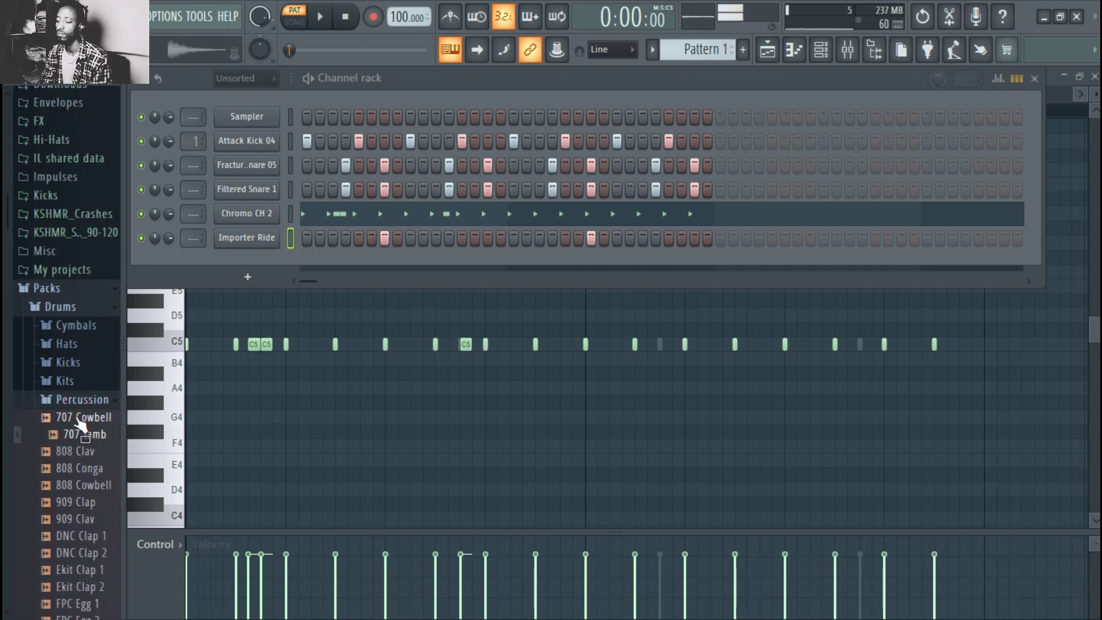
pyautogui.press('Down')
pyautogui.press('Down')
pyautogui.press('Down')
pyautogui.press('Down')
pyautogui.press('Down')
pyautogui.press('Down')
pyautogui.press('Down')
pyautogui.press('Down')
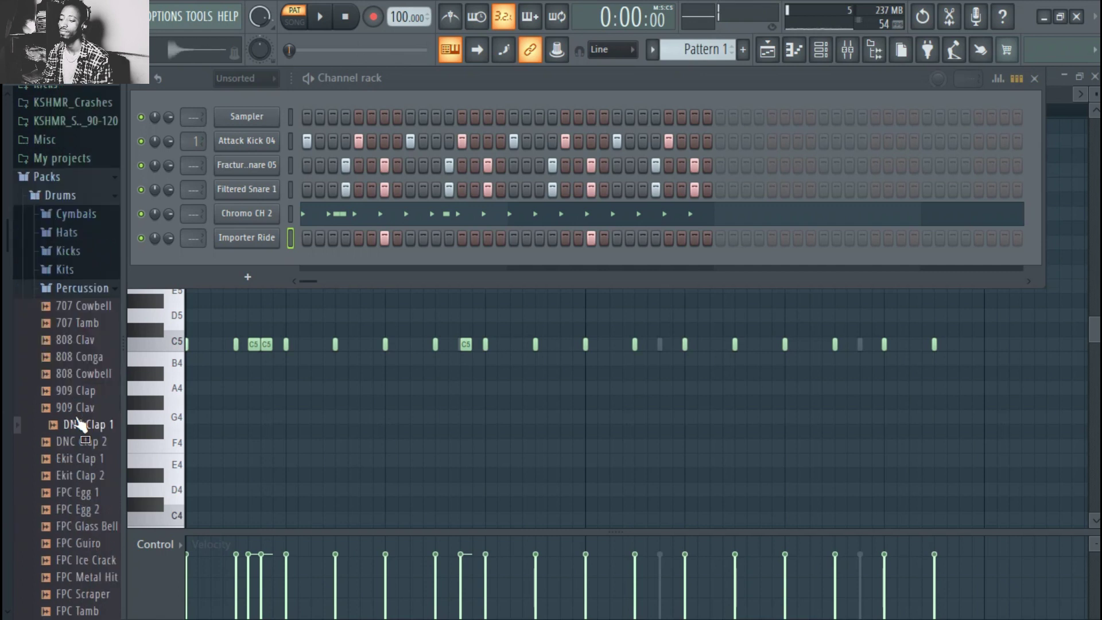
pyautogui.press('Down')
pyautogui.press('Down')
pyautogui.press('Down')
pyautogui.press('Down')
pyautogui.press('Down')
pyautogui.press('Down')
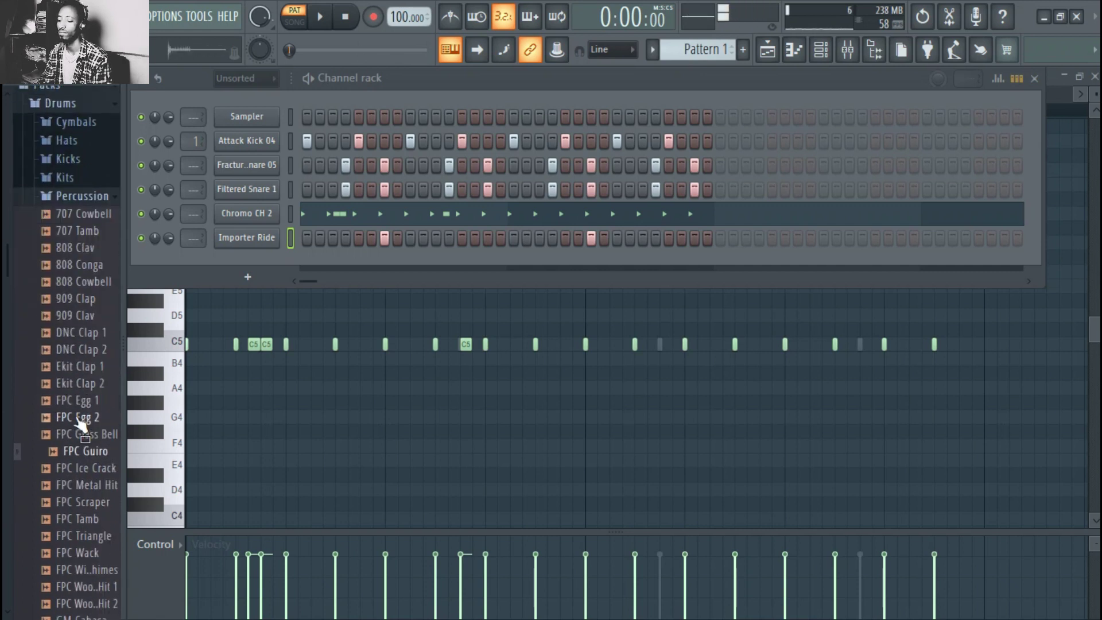
pyautogui.press('Down')
pyautogui.press('Down')
pyautogui.press('Down')
pyautogui.press('Down')
pyautogui.press('Down')
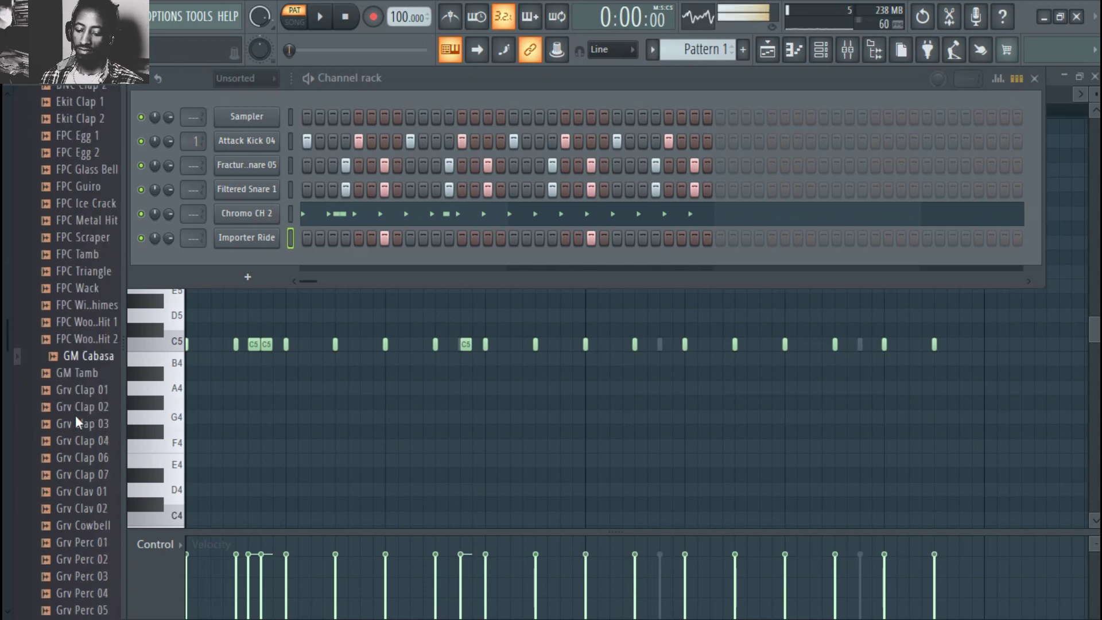
# Audition the GM and Grv percussion samples further down and load Grv Perc 07 into the Sampler channel
pyautogui.press('Down')
pyautogui.press('Down')
pyautogui.press('Down')
pyautogui.press('Up')
pyautogui.press('Down')
pyautogui.press('Down')
pyautogui.press('Down')
pyautogui.press('Down')
pyautogui.press('Down')
pyautogui.press('Down')
pyautogui.press('Down')
pyautogui.press('Down')
pyautogui.press('Down')
pyautogui.press('Down')
pyautogui.press('Down')
pyautogui.press('Down')
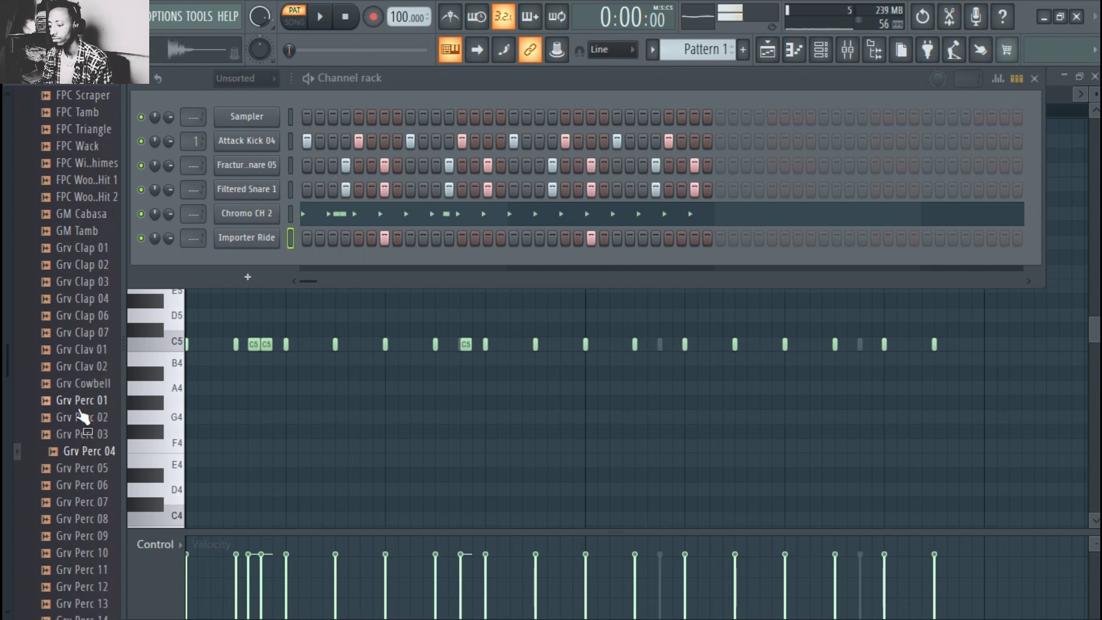
pyautogui.press('Down')
pyautogui.press('Up')
pyautogui.press('Up')
pyautogui.press('Down')
pyautogui.press('Down')
pyautogui.press('Down')
pyautogui.press('Down')
pyautogui.press('Up')
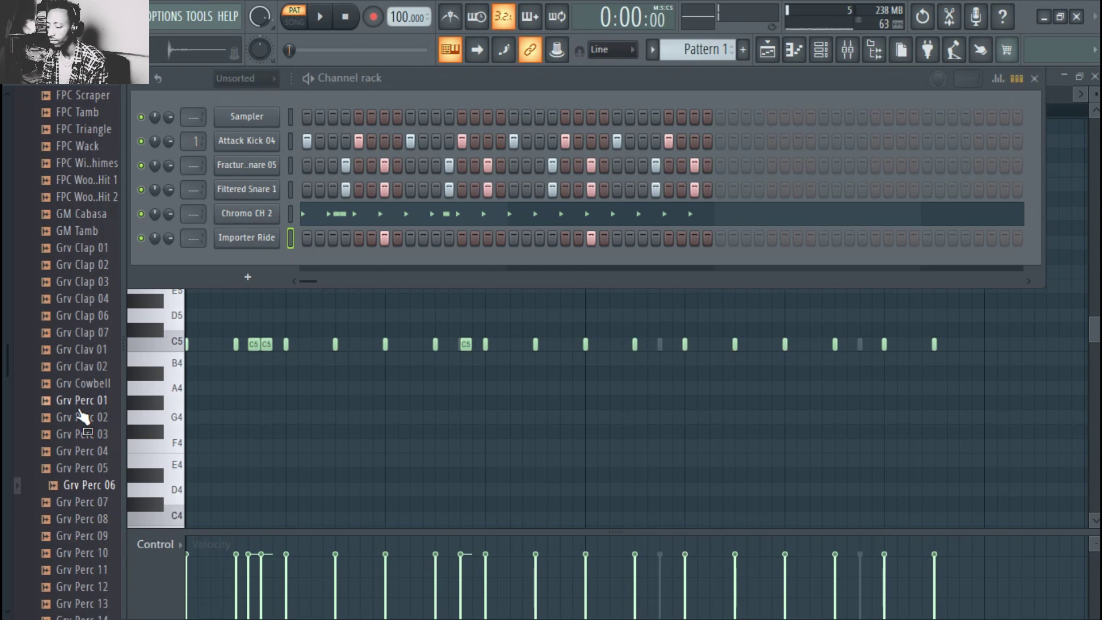
pyautogui.press('Down')
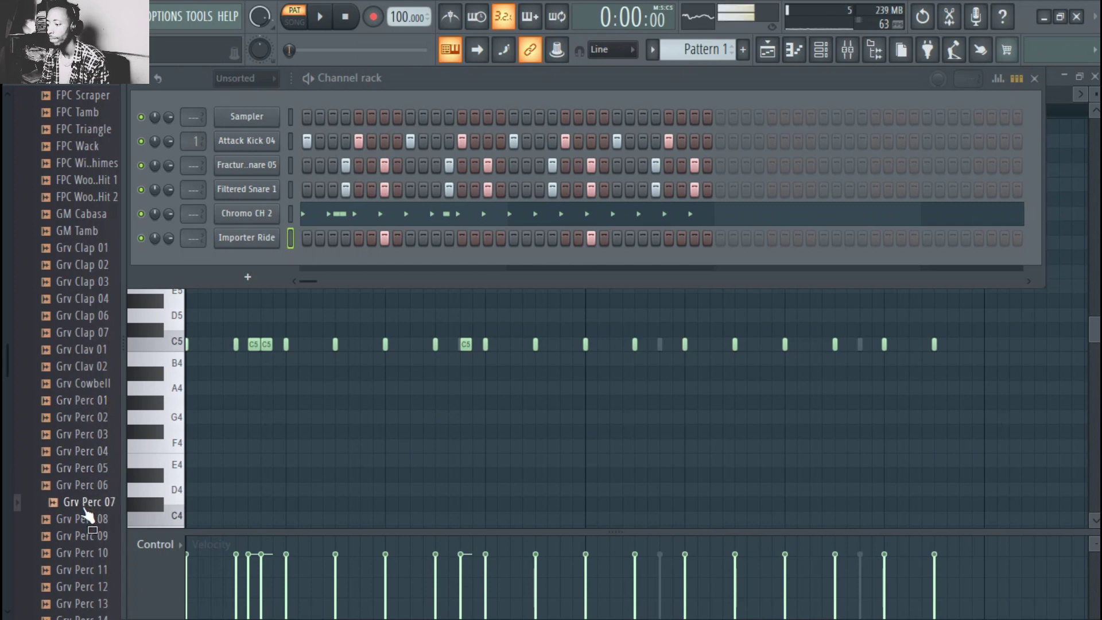
pyautogui.moveTo(85, 501); pyautogui.dragTo(256, 116)
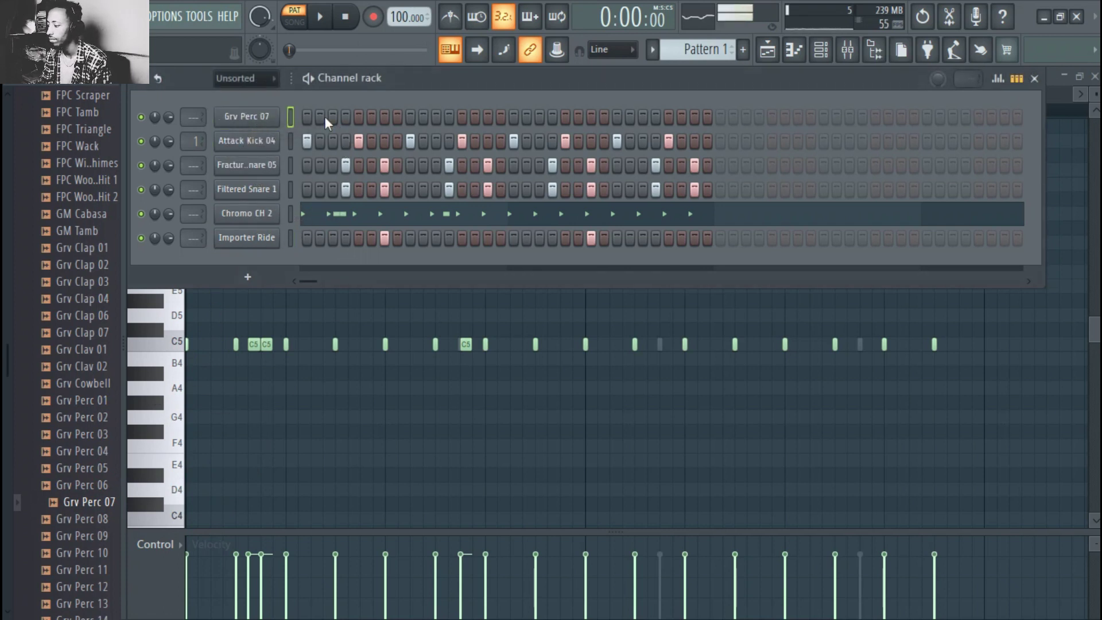
# Copy the Attack Kick 04 step pattern into the Grv Perc 07 channel and play the pattern to check it
pyautogui.rightClick(264, 145)
pyautogui.click(459, 156)
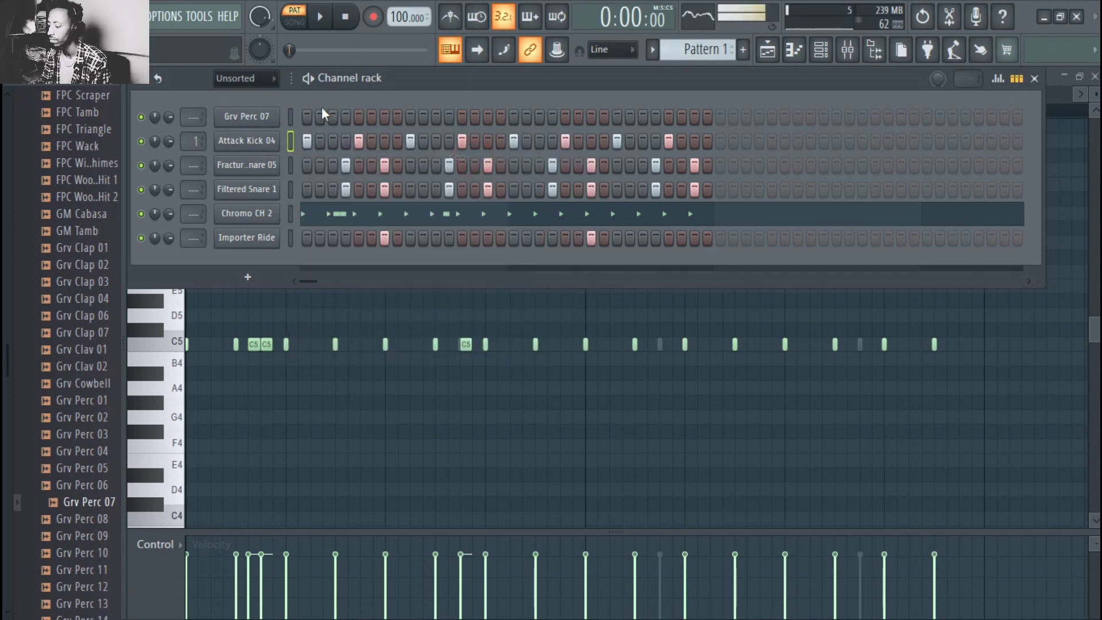
pyautogui.click(291, 117)
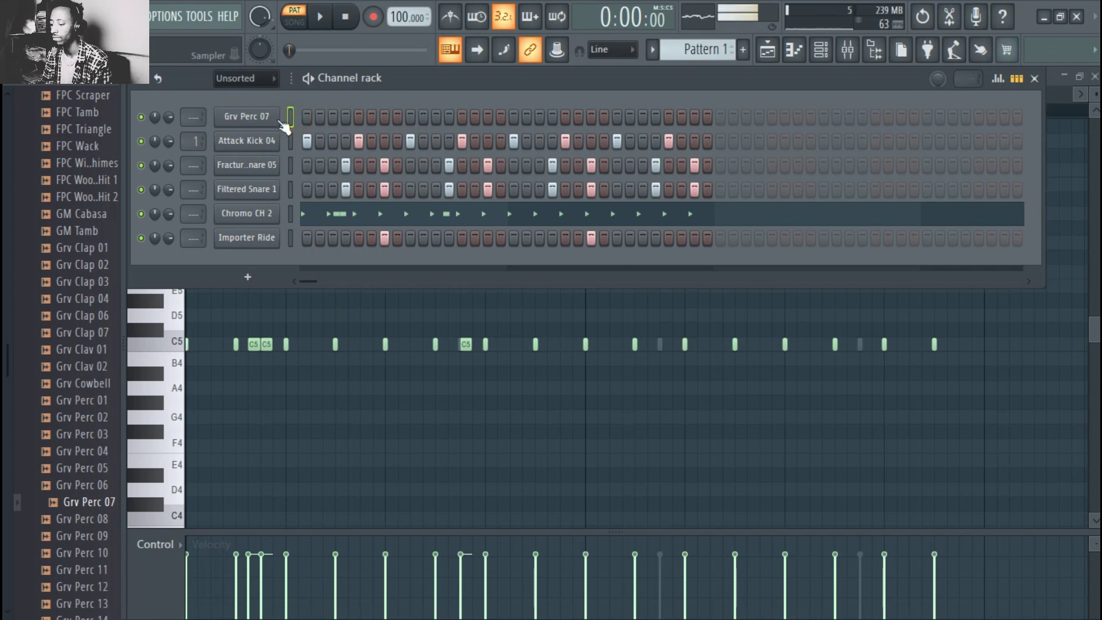
pyautogui.hotkey('ctrl', 'v')
pyautogui.press('space')
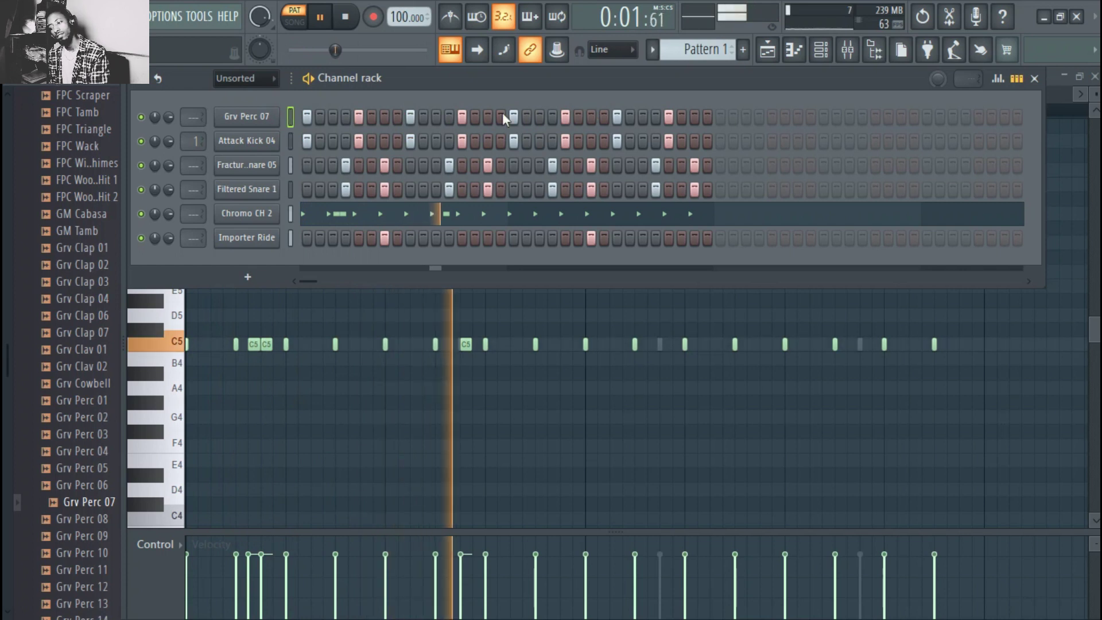
pyautogui.press('space')
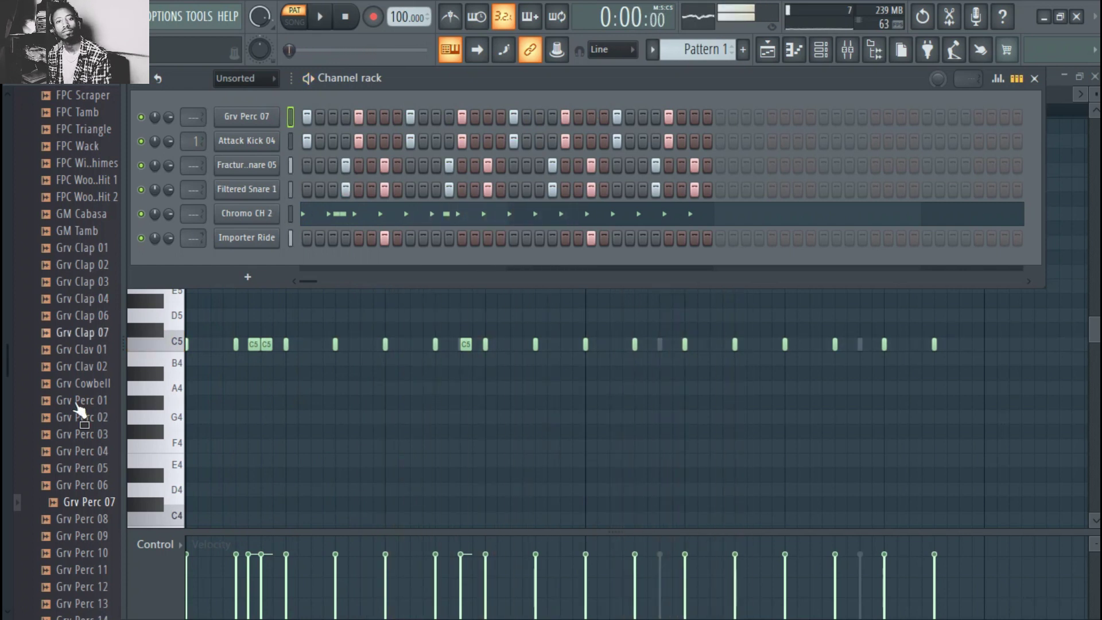
# Audition the other Grv Perc samples, replace the Grv Perc 07 channel's sample with Grv Perc 02 and play the pattern
pyautogui.click(87, 509)
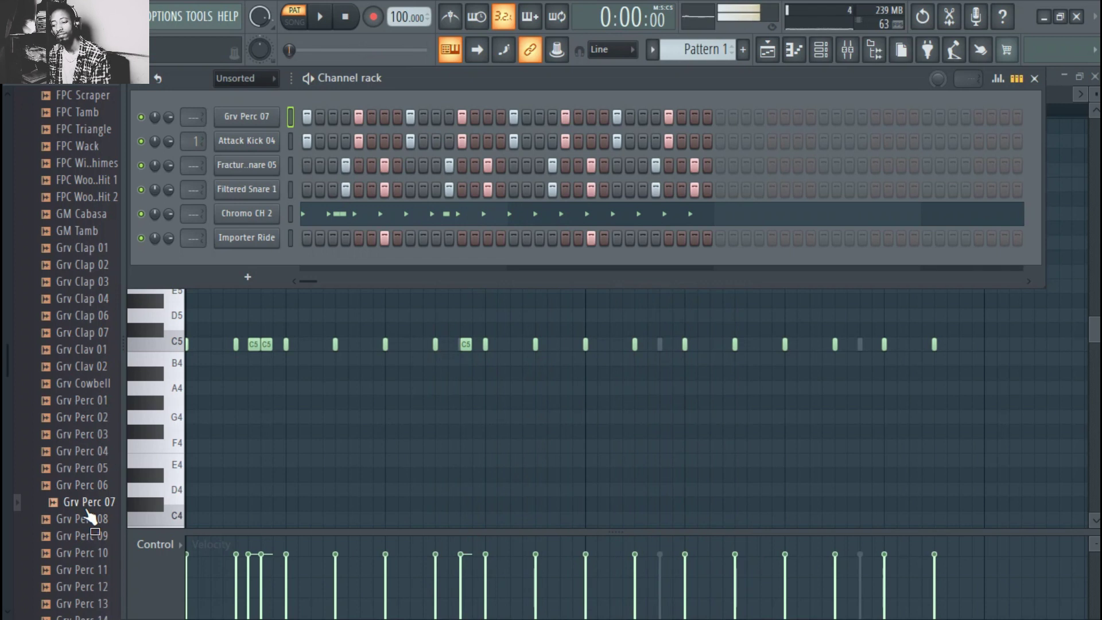
pyautogui.click(86, 518)
pyautogui.click(86, 535)
pyautogui.click(86, 552)
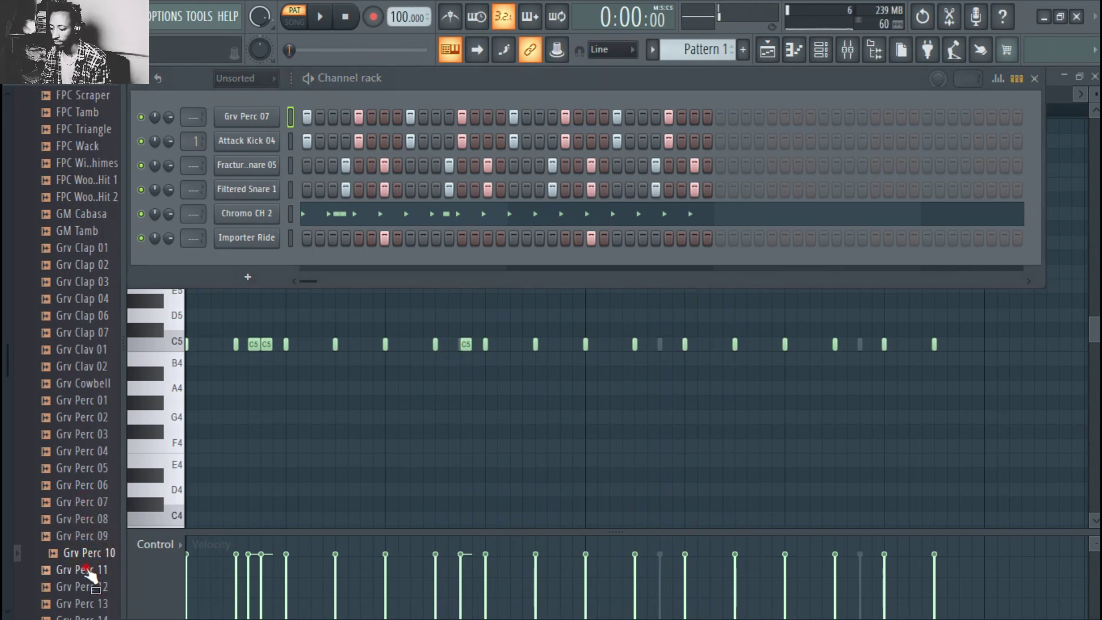
pyautogui.click(86, 485)
pyautogui.click(86, 451)
pyautogui.click(86, 434)
pyautogui.click(86, 418)
pyautogui.click(85, 401)
pyautogui.click(86, 418)
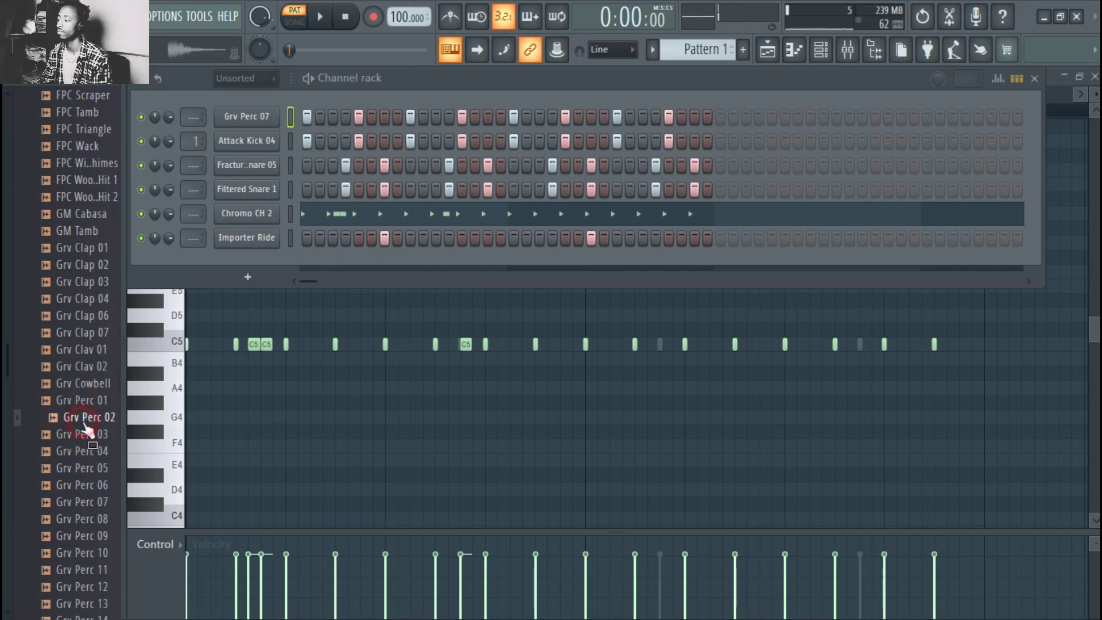
pyautogui.moveTo(84, 424); pyautogui.dragTo(244, 123)
pyautogui.press('space')
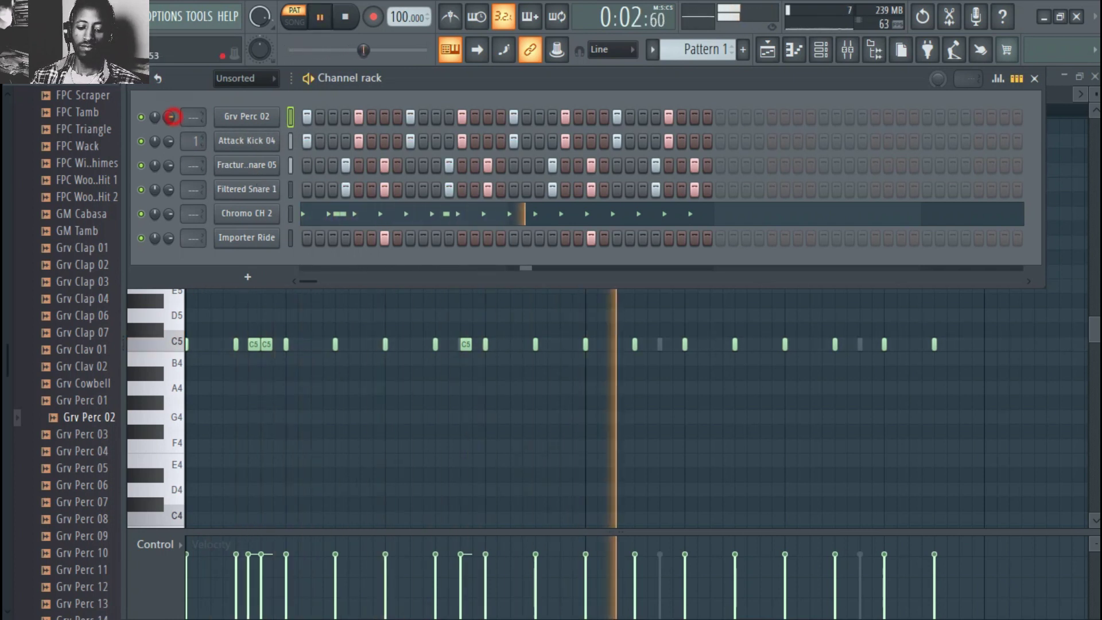
pyautogui.press('space')
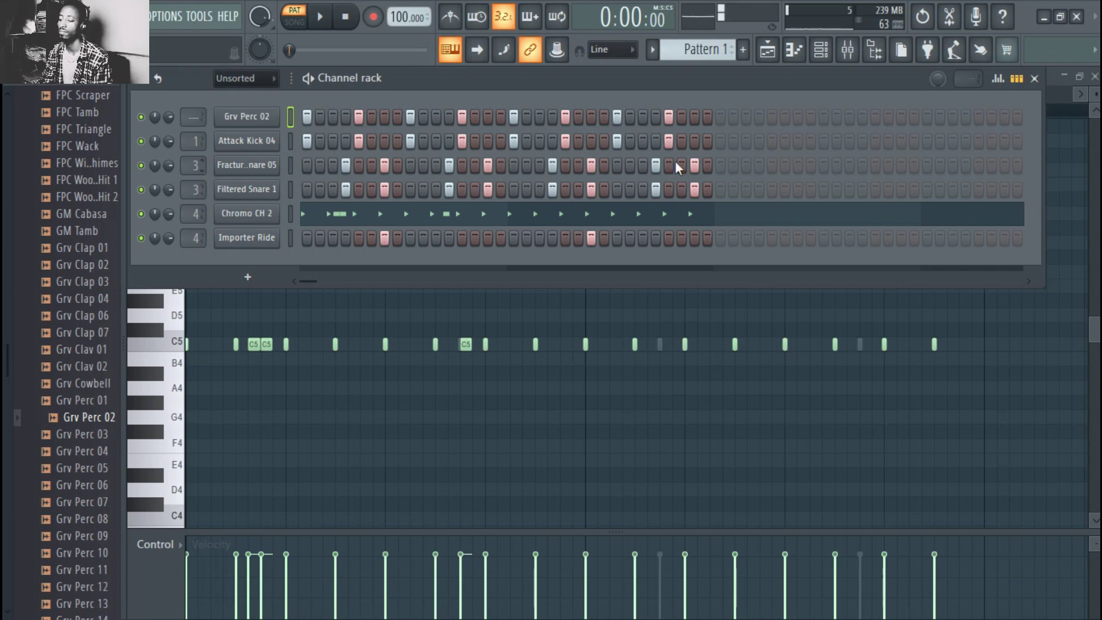
# Open the mixer, select Insert 3 and play the pattern to check the track levels
pyautogui.press('space')
pyautogui.press('space')
pyautogui.click(848, 51)
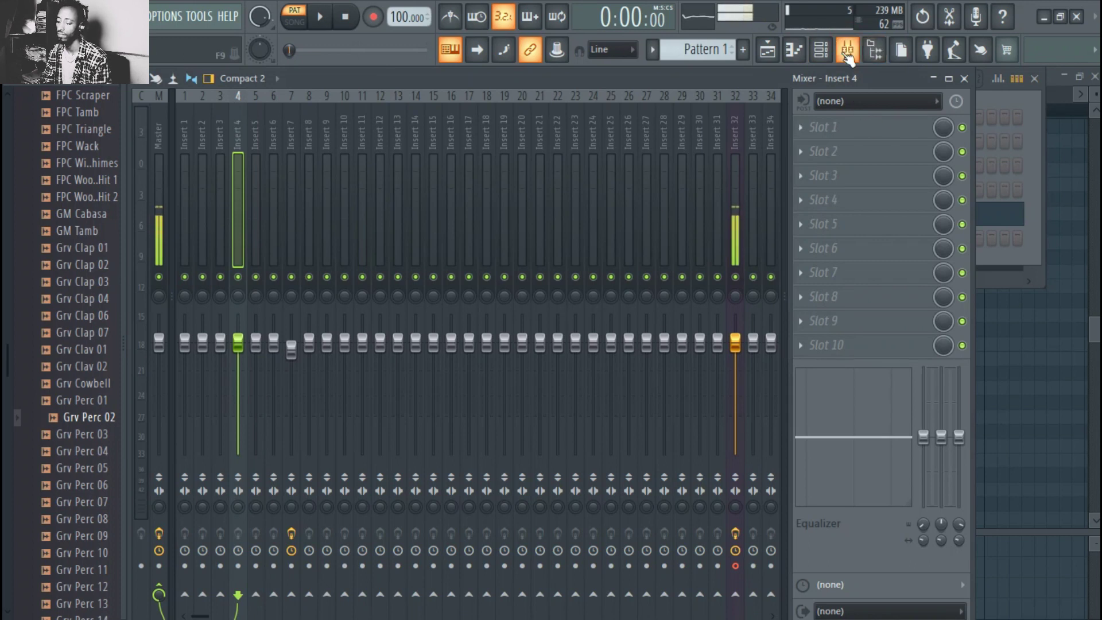
pyautogui.press('space')
pyautogui.press('space')
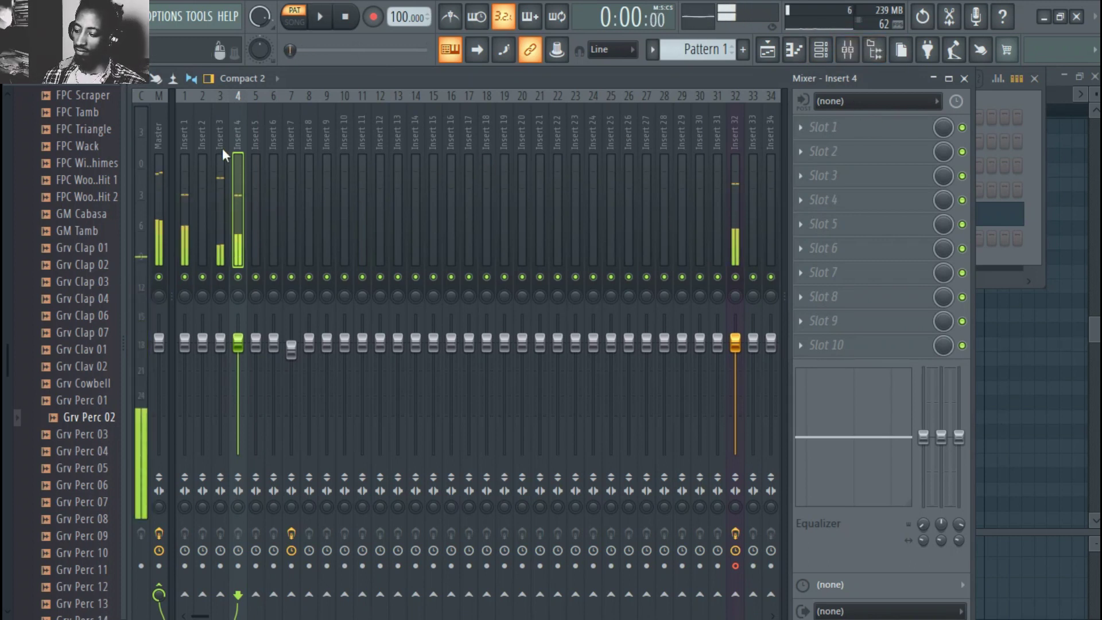
pyautogui.click(222, 196)
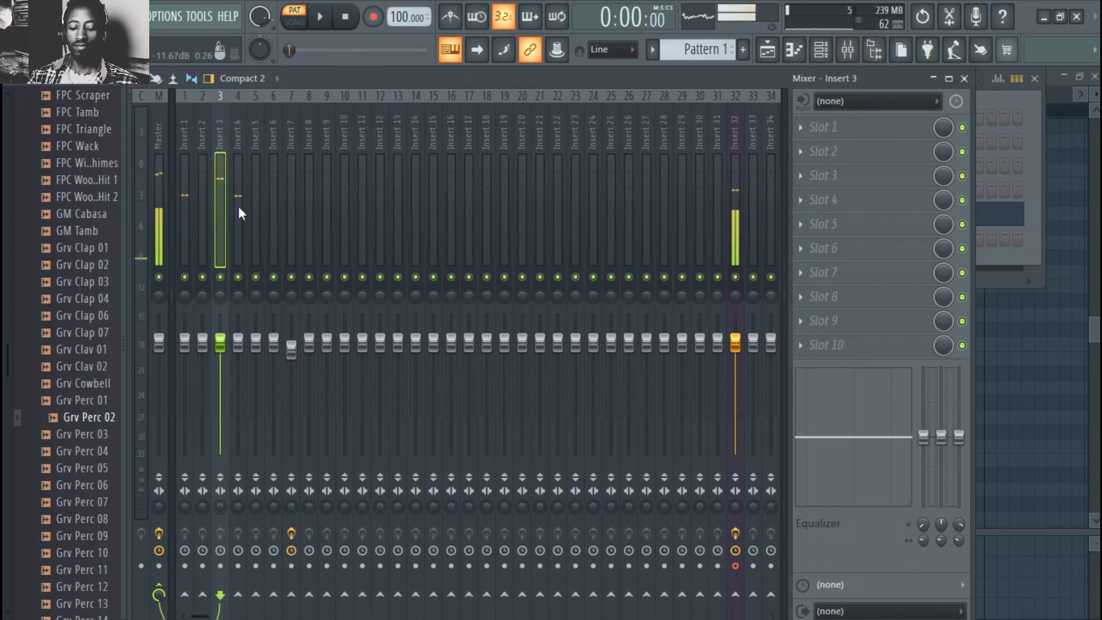
pyautogui.press('space')
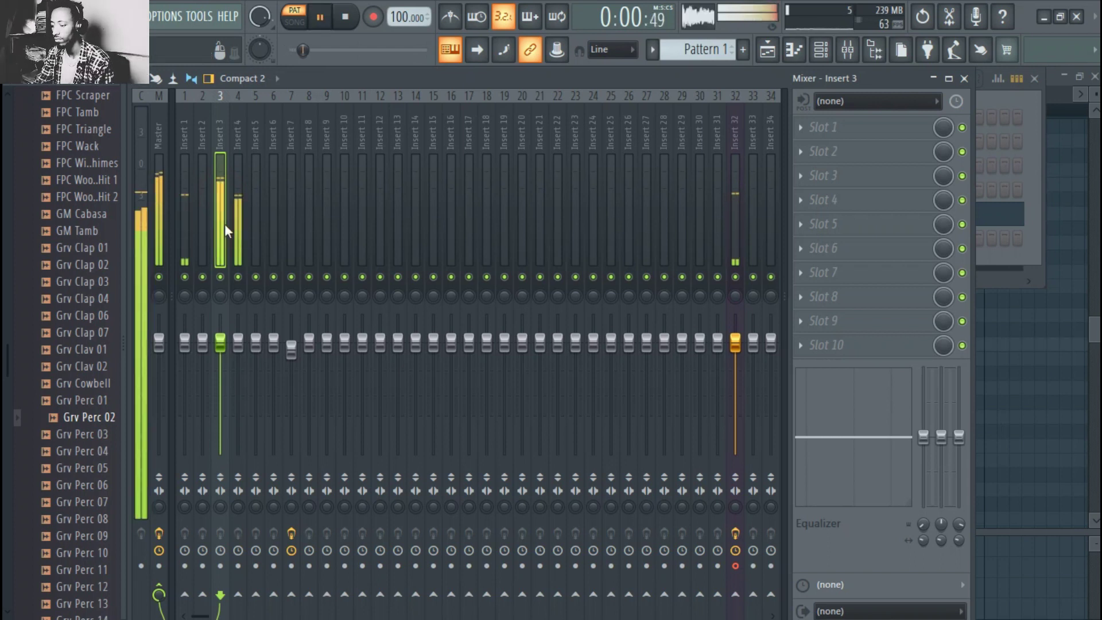
pyautogui.press('space')
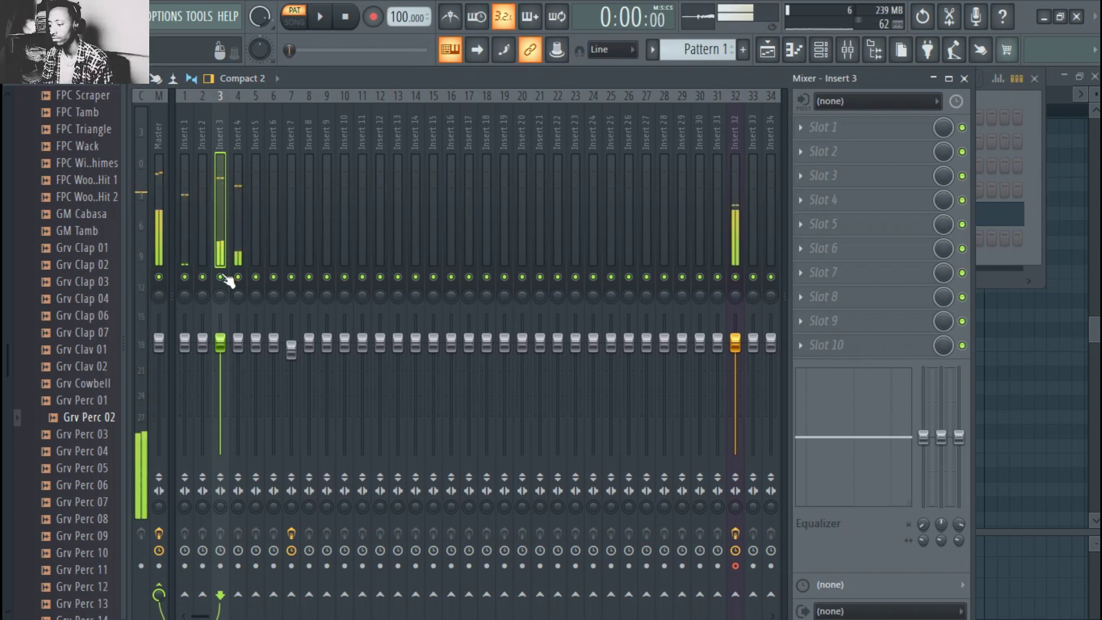
# Solo Insert 3, enable Insert 32 alongside it and play the pattern to hear the snares alone
pyautogui.click(220, 277)
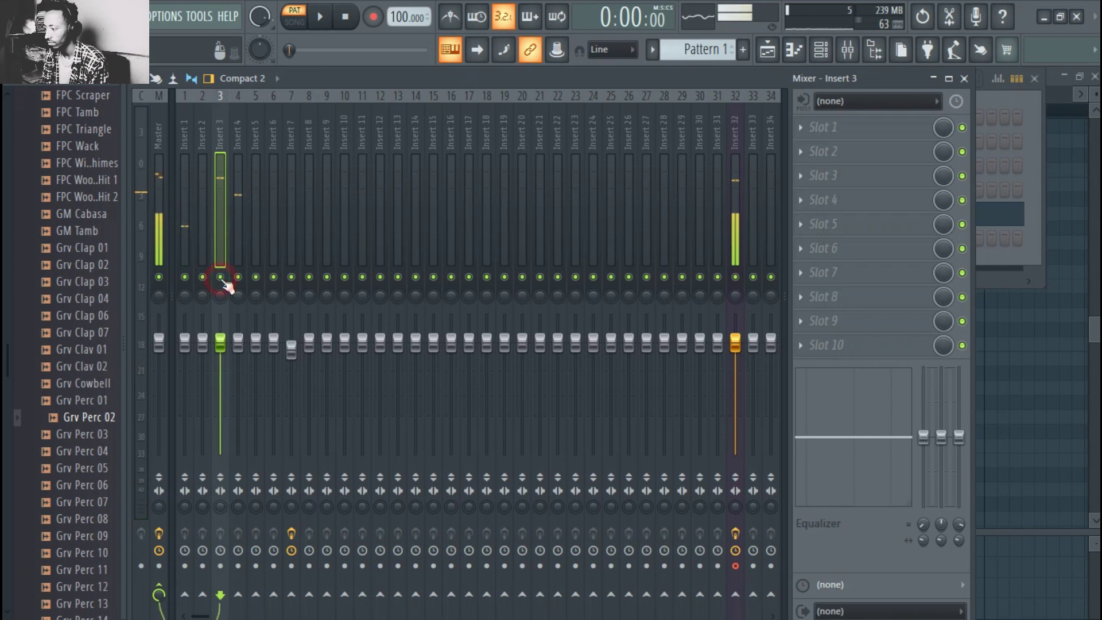
pyautogui.click(220, 277)
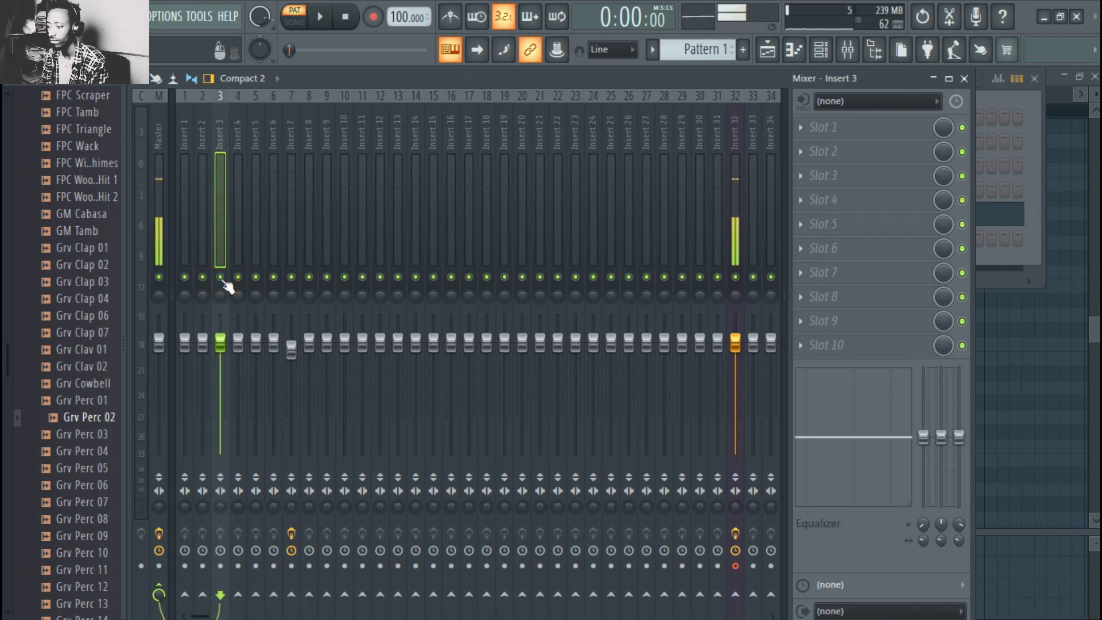
pyautogui.keyDown('ctrl'); pyautogui.click(220, 277); pyautogui.keyUp('ctrl')
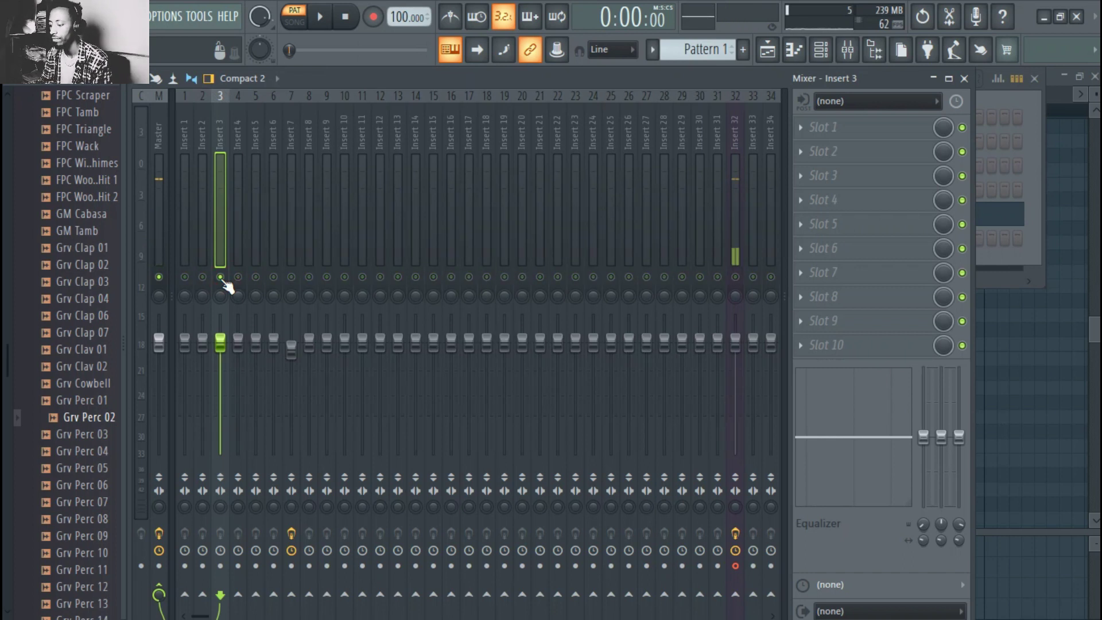
pyautogui.click(736, 277)
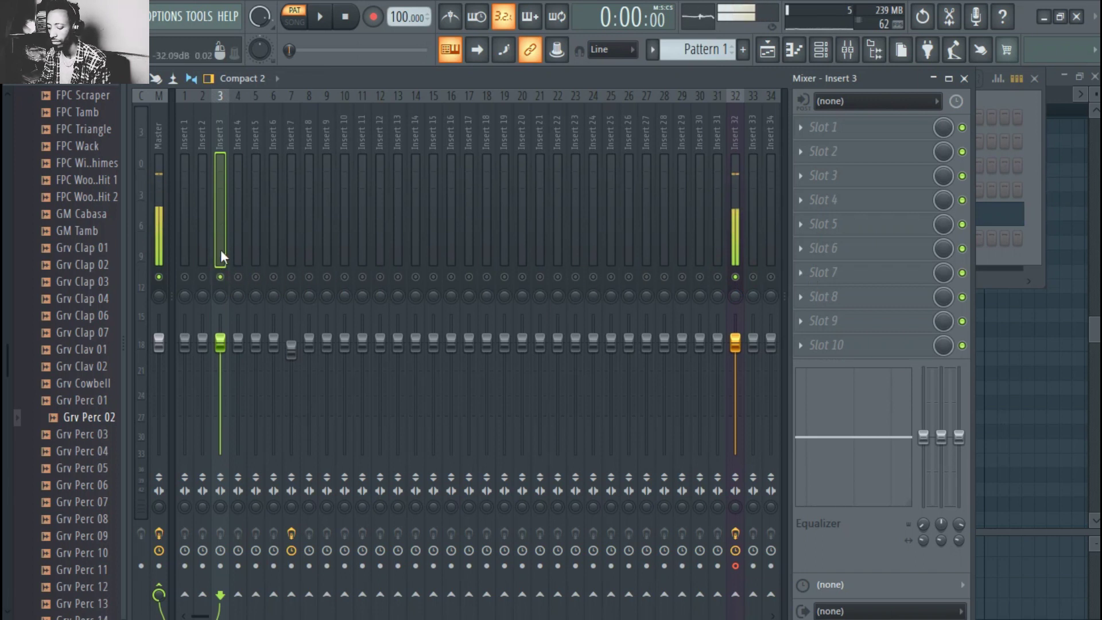
pyautogui.press('space')
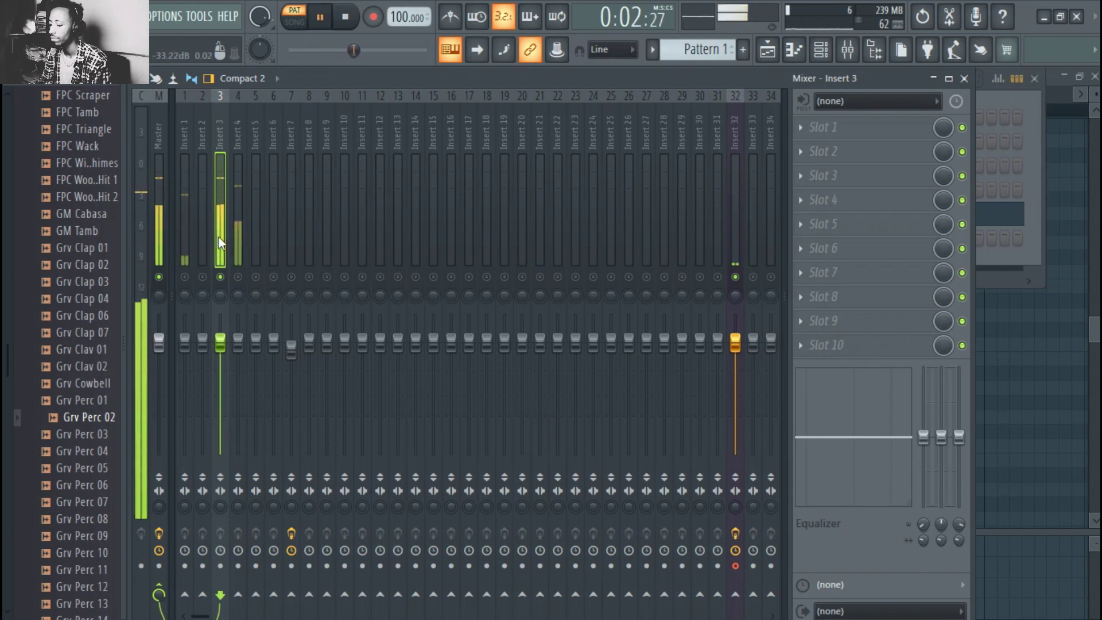
pyautogui.press('space')
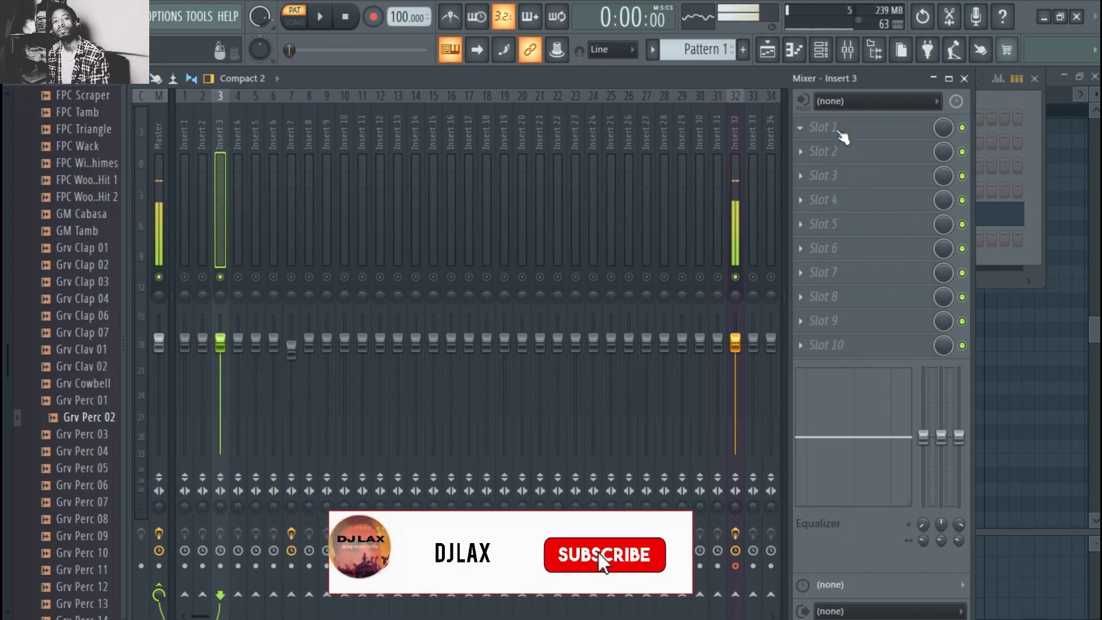
# Load Fruity Parametric EQ 2 into the first effect slot of Insert 3 and play the pattern through it
pyautogui.click(843, 132)
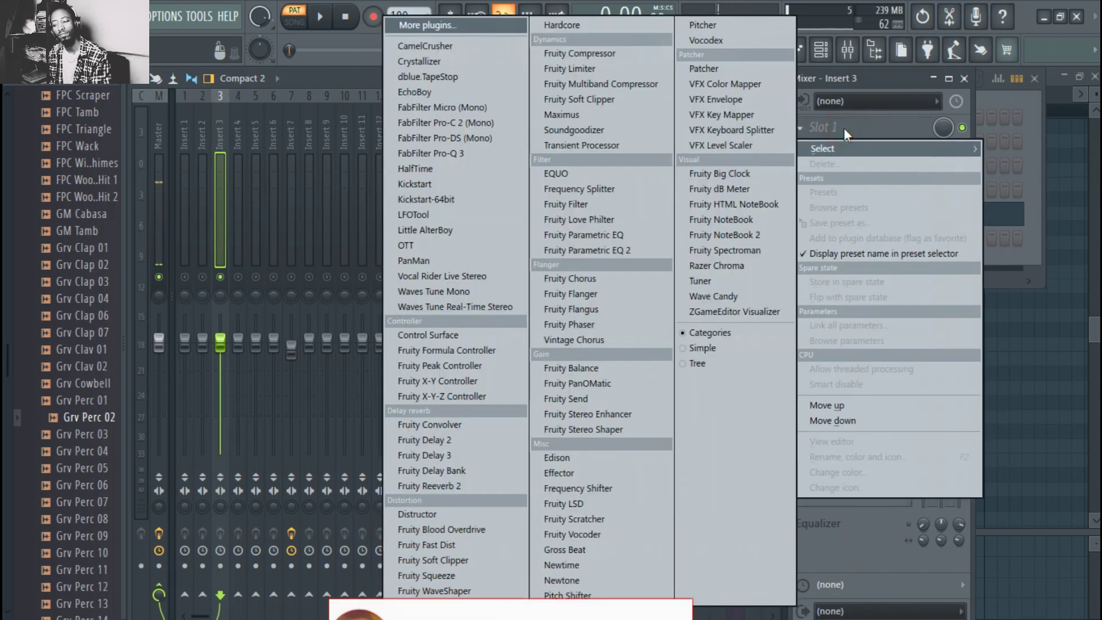
pyautogui.click(607, 249)
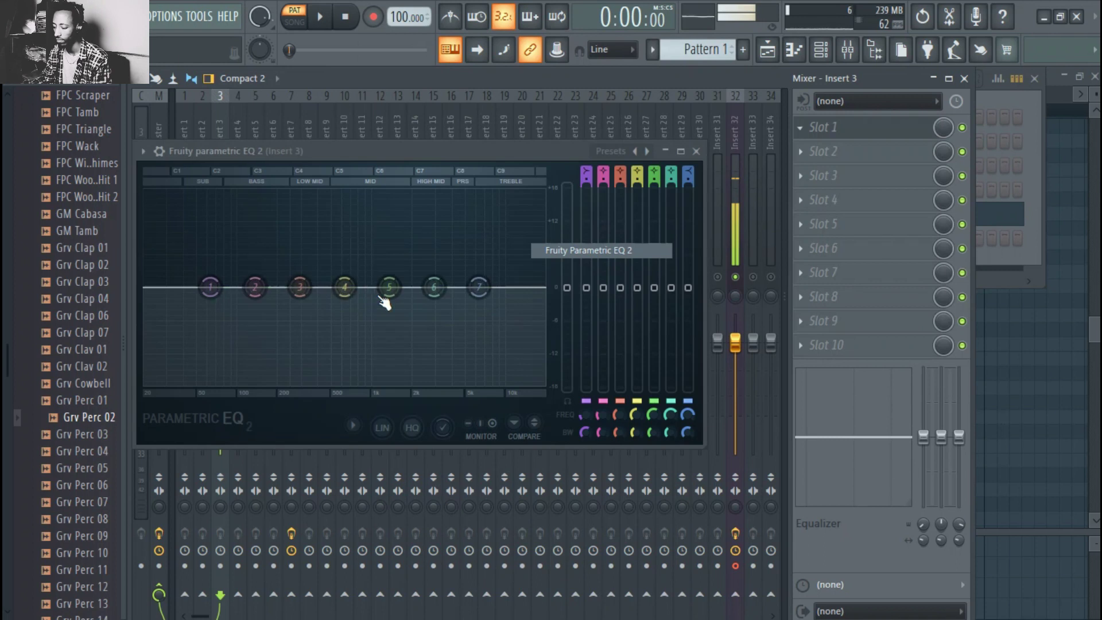
pyautogui.press('space')
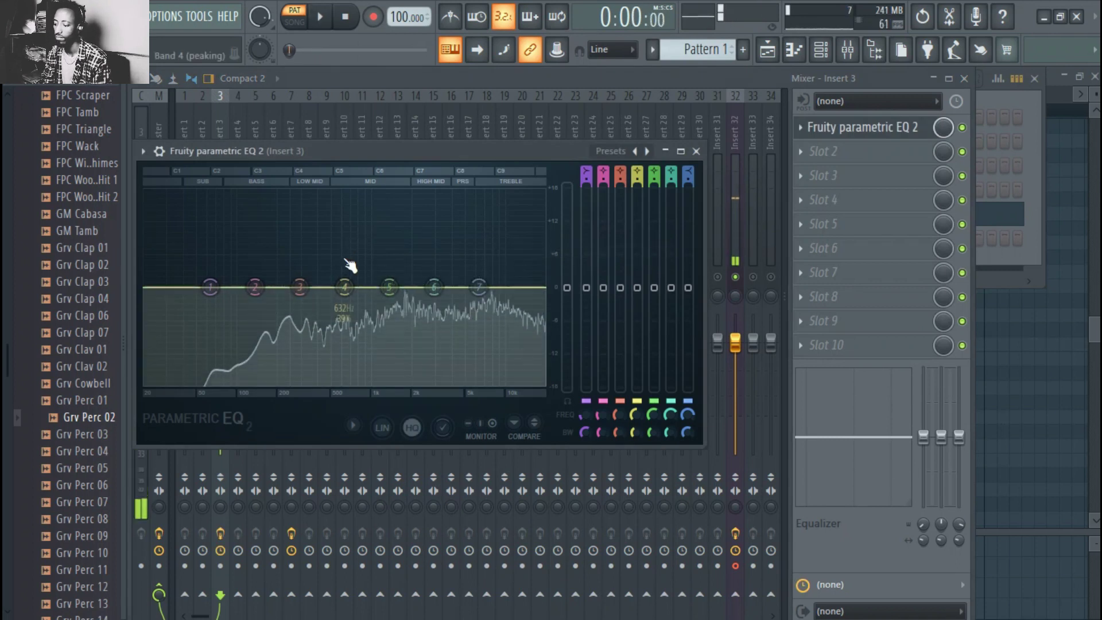
# Move EQ band 1 to about 59 Hz and change its type to High pass
pyautogui.rightClick(210, 286)
pyautogui.click(211, 282)
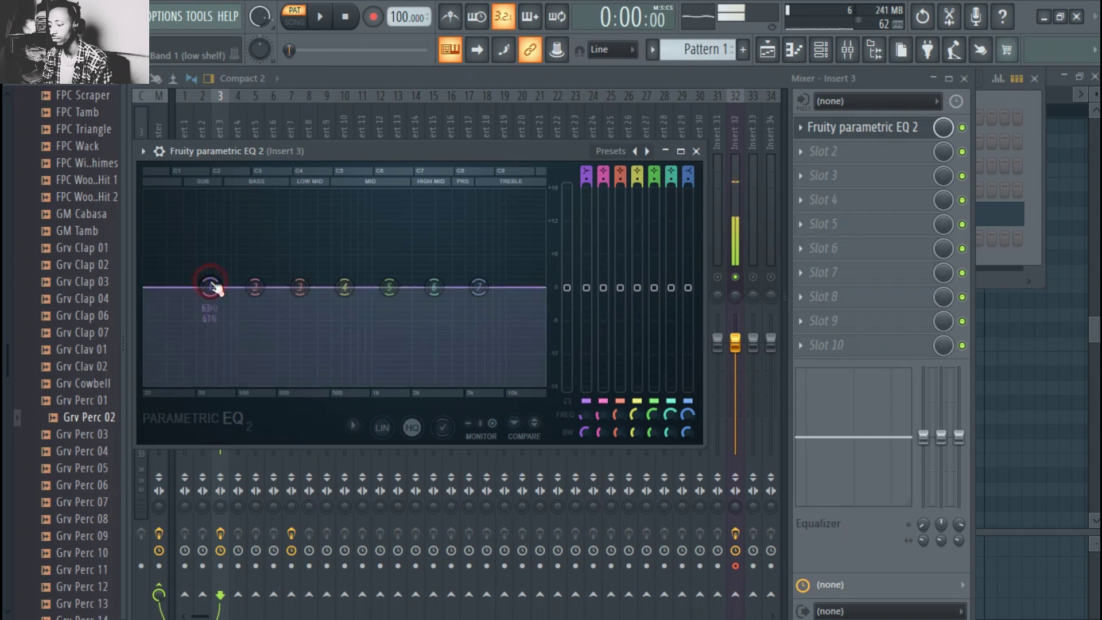
pyautogui.moveTo(210, 287)
pyautogui.mouseDown()
pyautogui.moveTo(210, 336)
pyautogui.moveTo(206, 290)
pyautogui.mouseUp()
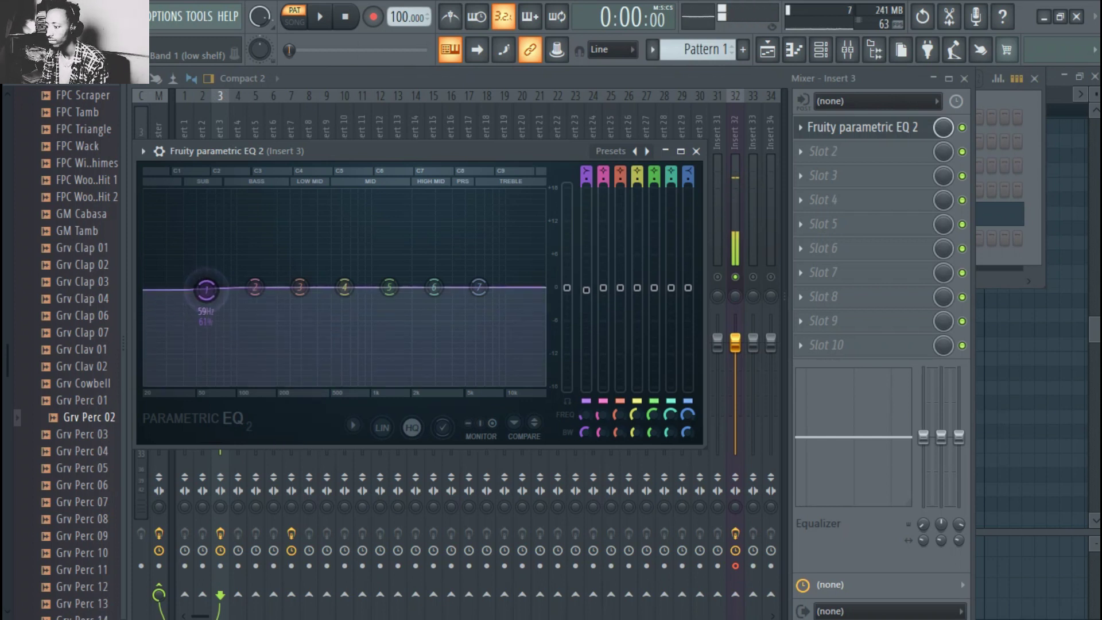
pyautogui.rightClick(206, 291)
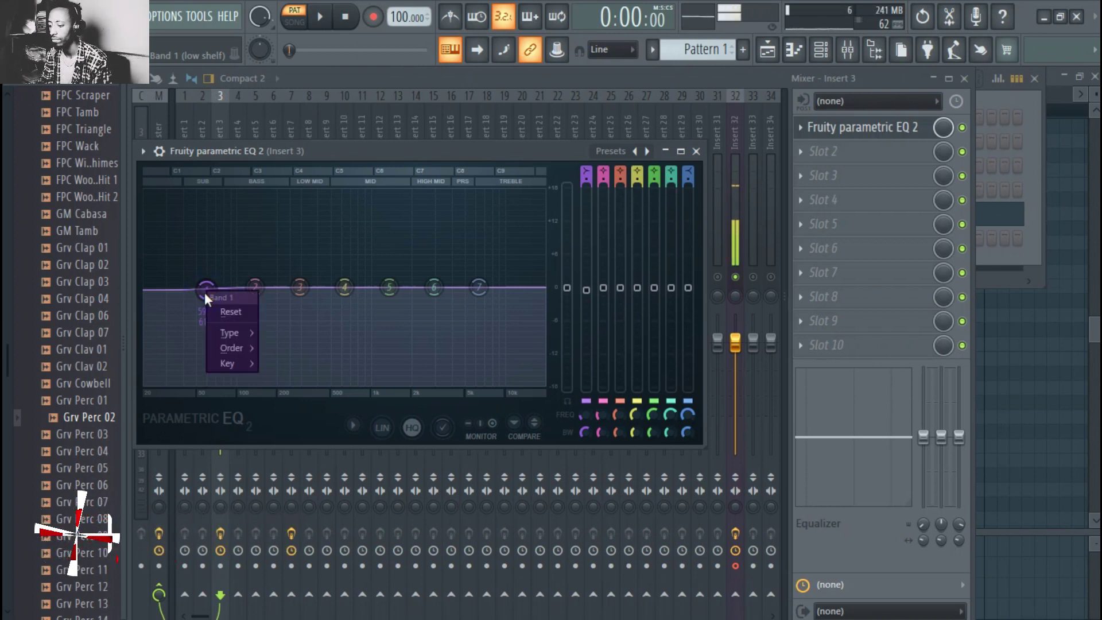
pyautogui.moveTo(222, 332)
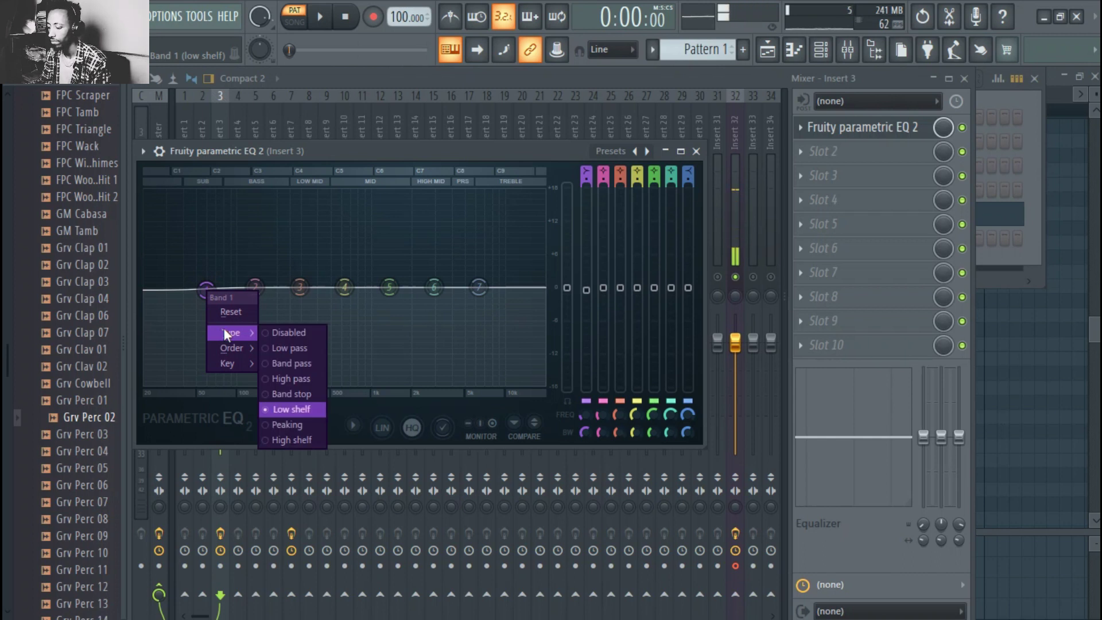
pyautogui.click(290, 379)
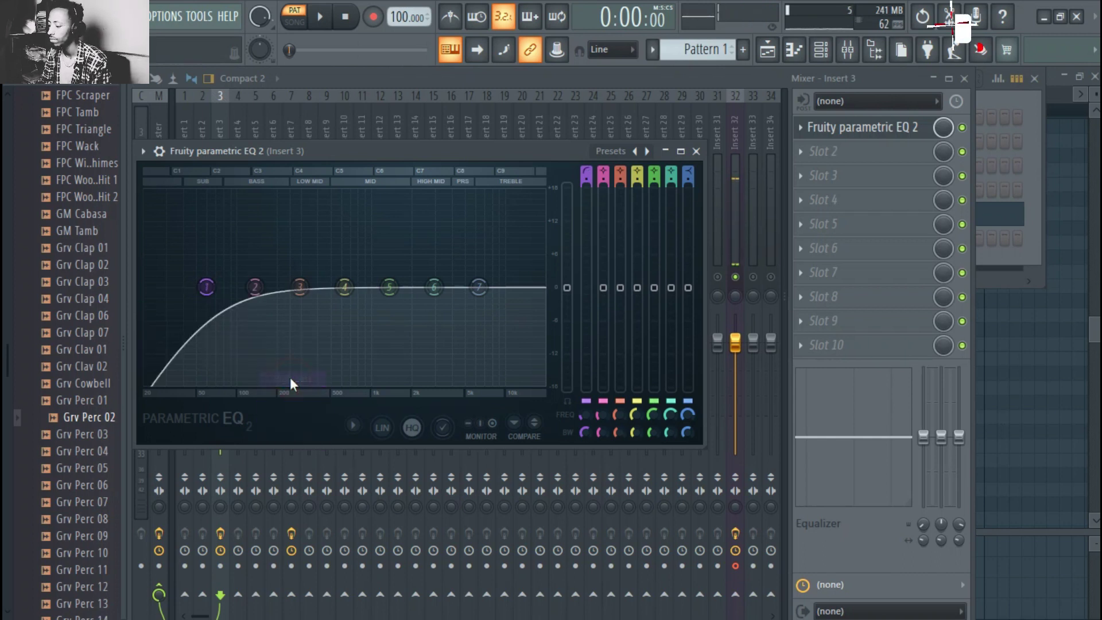
# Give band 1 a steeper filter order, raise its cutoff to just below band 2 during playback, and close the EQ
pyautogui.rightClick(206, 287)
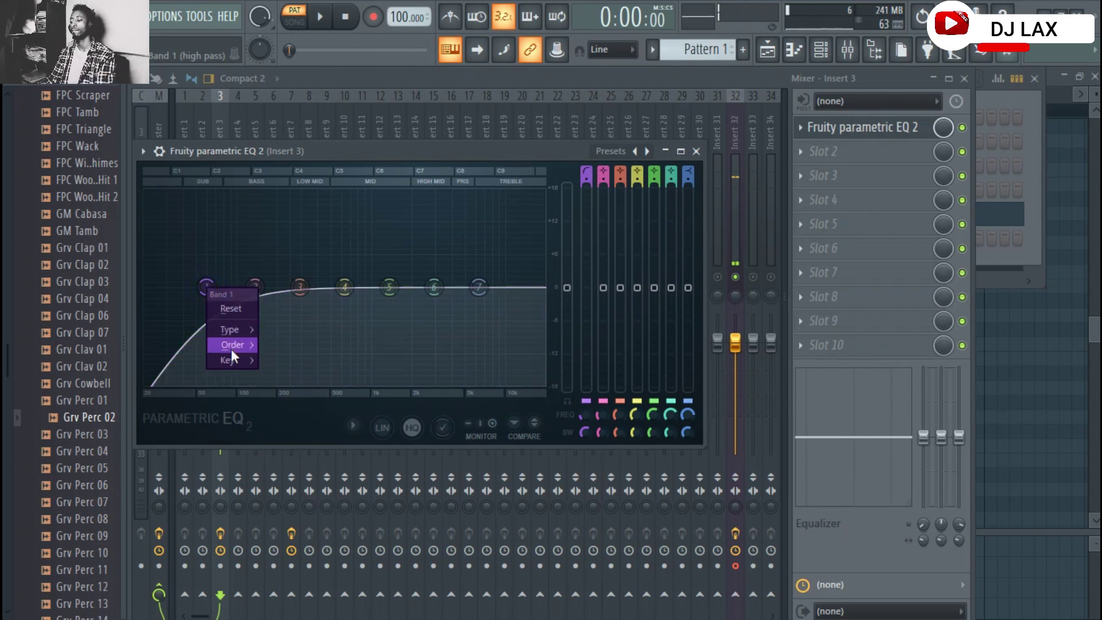
pyautogui.moveTo(242, 346)
pyautogui.click(281, 345)
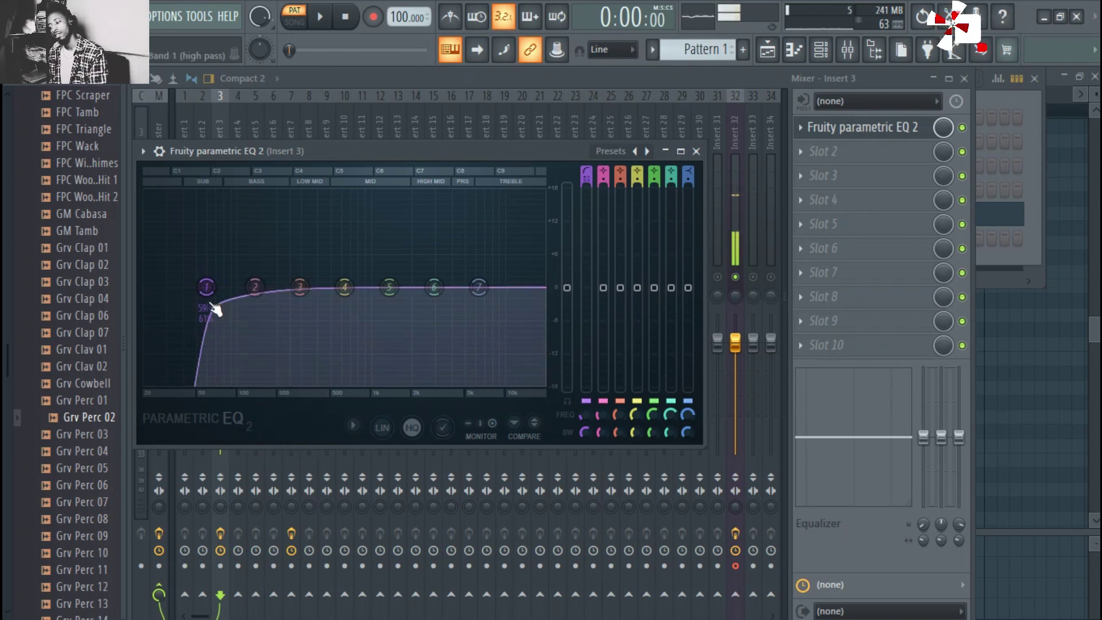
pyautogui.press('space')
pyautogui.moveTo(206, 287); pyautogui.dragTo(247, 287)
pyautogui.press('space')
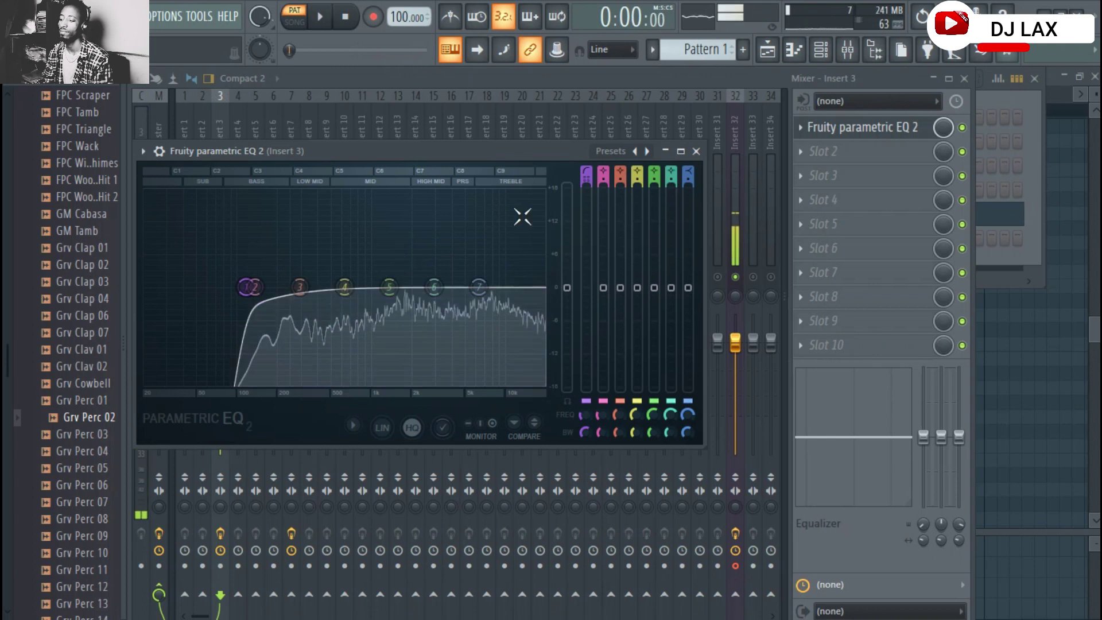
pyautogui.click(695, 152)
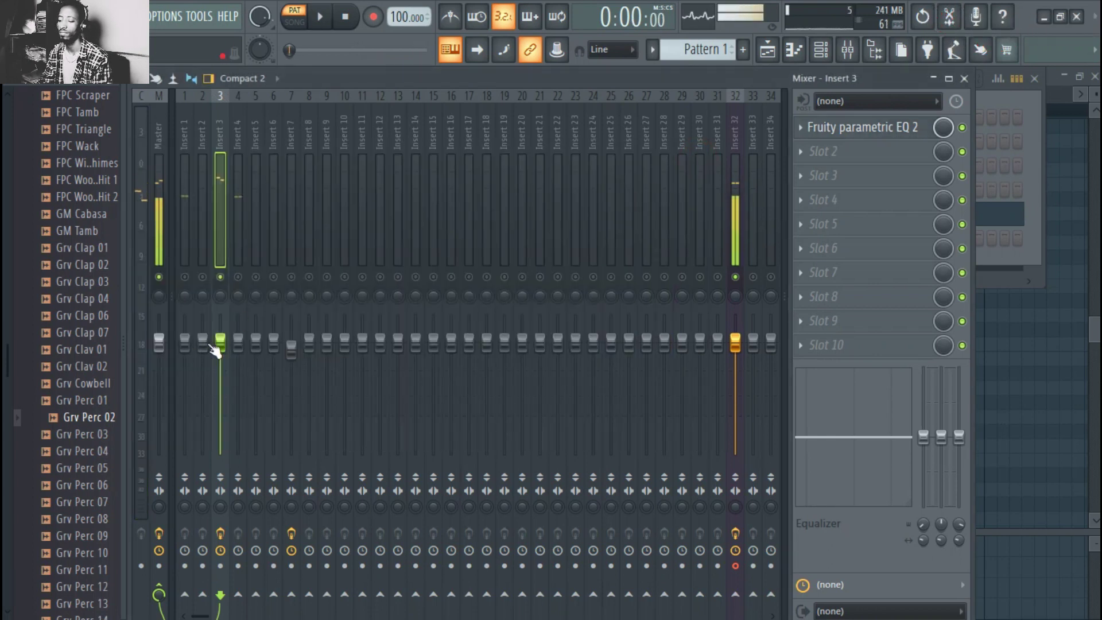
# Lower the Insert 3 fader slightly and take the track out of solo so all mixer tracks are enabled
pyautogui.moveTo(219, 342); pyautogui.dragTo(223, 348)
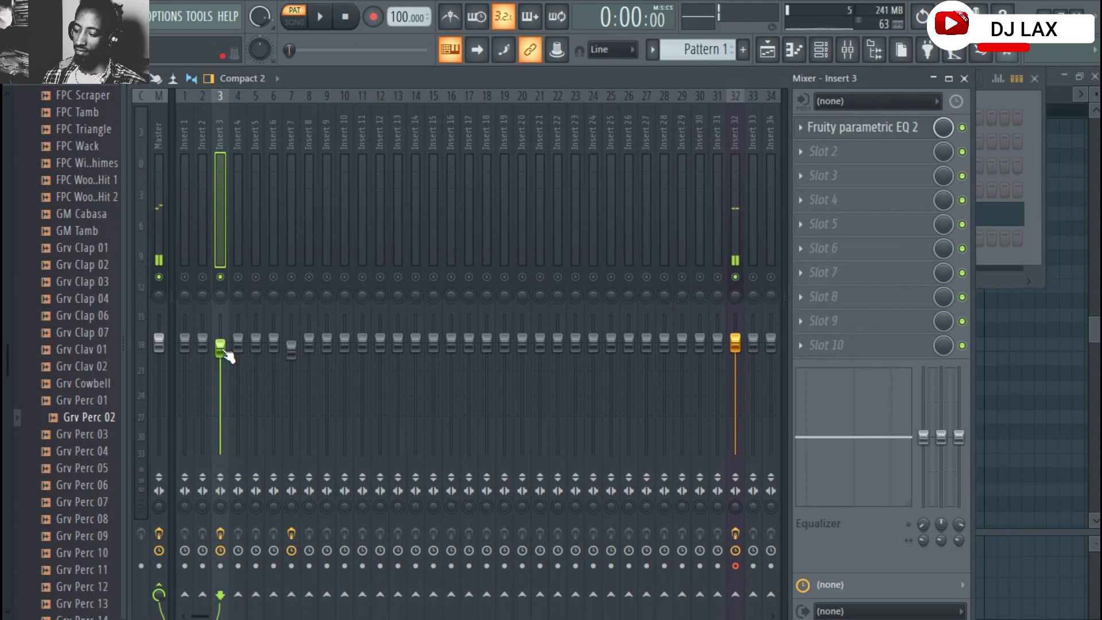
pyautogui.click(220, 278)
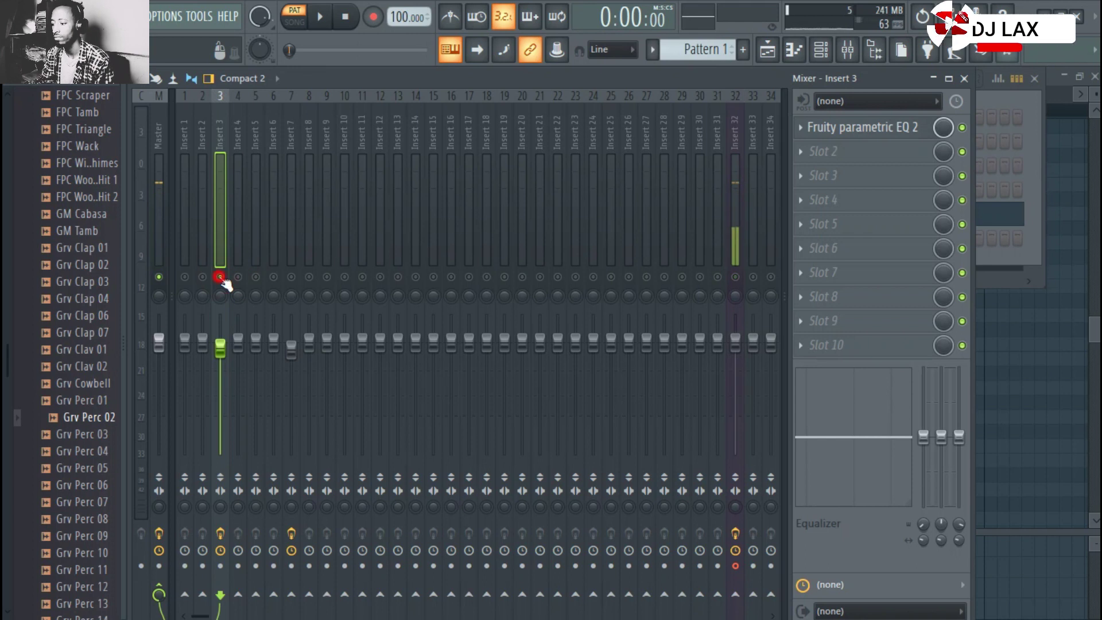
pyautogui.rightClick(221, 278)
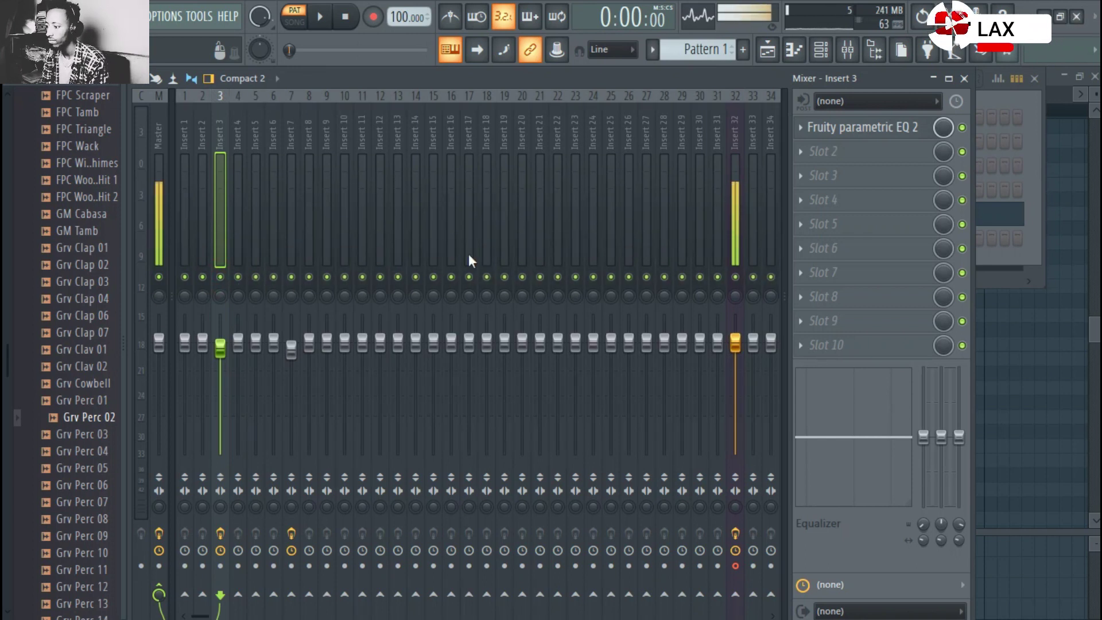
# Close the mixer and play Pattern 1 to hear the full drum beat
pyautogui.click(961, 79)
pyautogui.press('space')
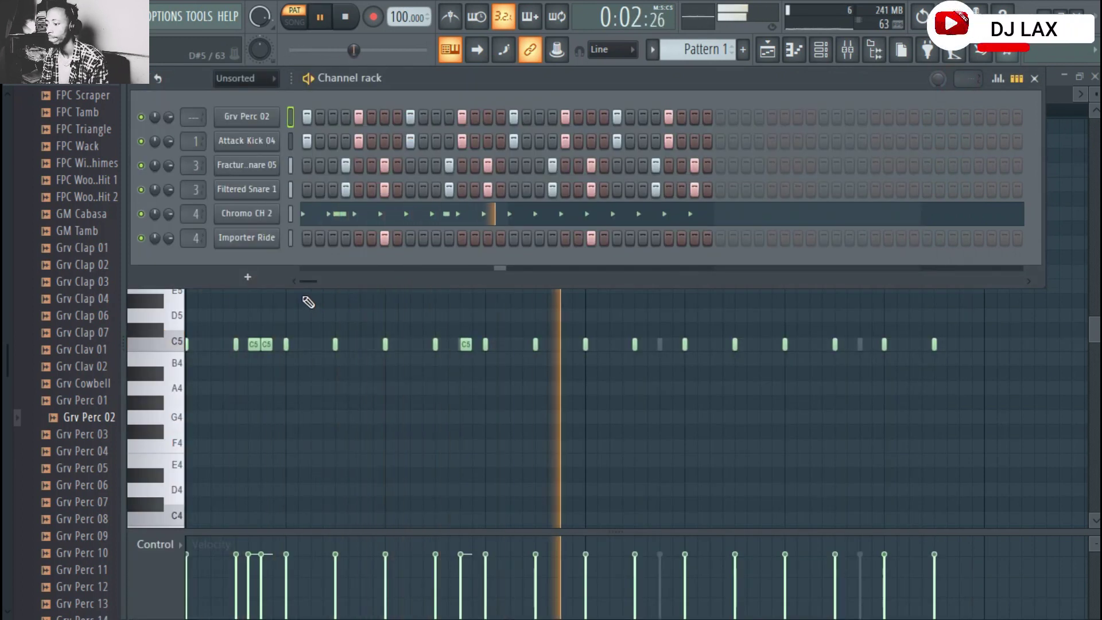
pyautogui.press('space')
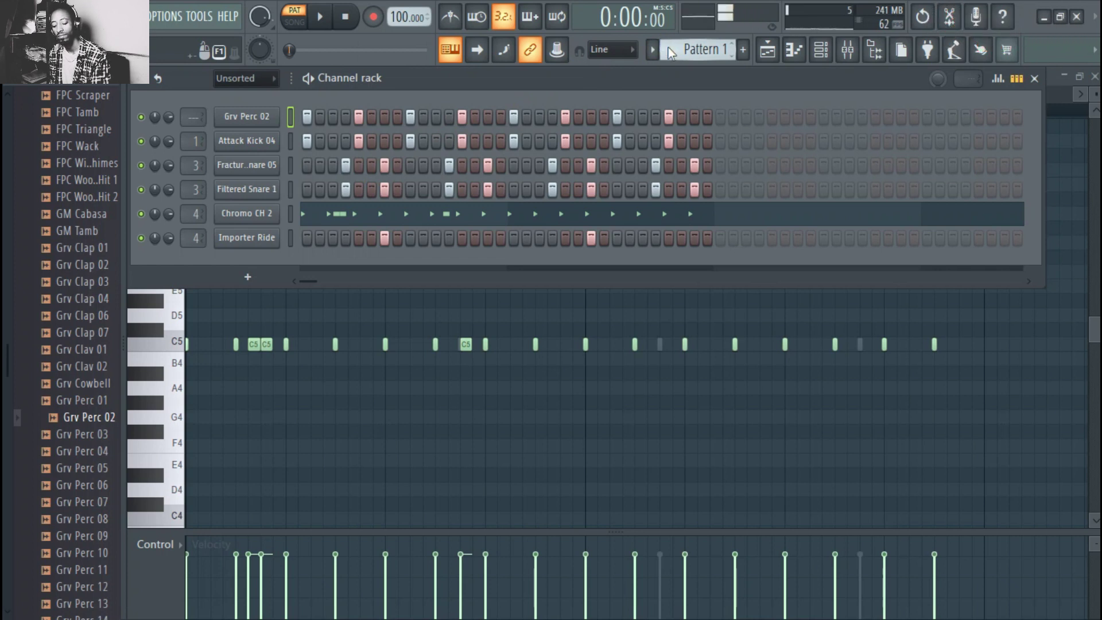
# Switch to Pattern 2, add an FL Keys channel and try out its Grand Piano sound
pyautogui.scroll(1, 668, 49)
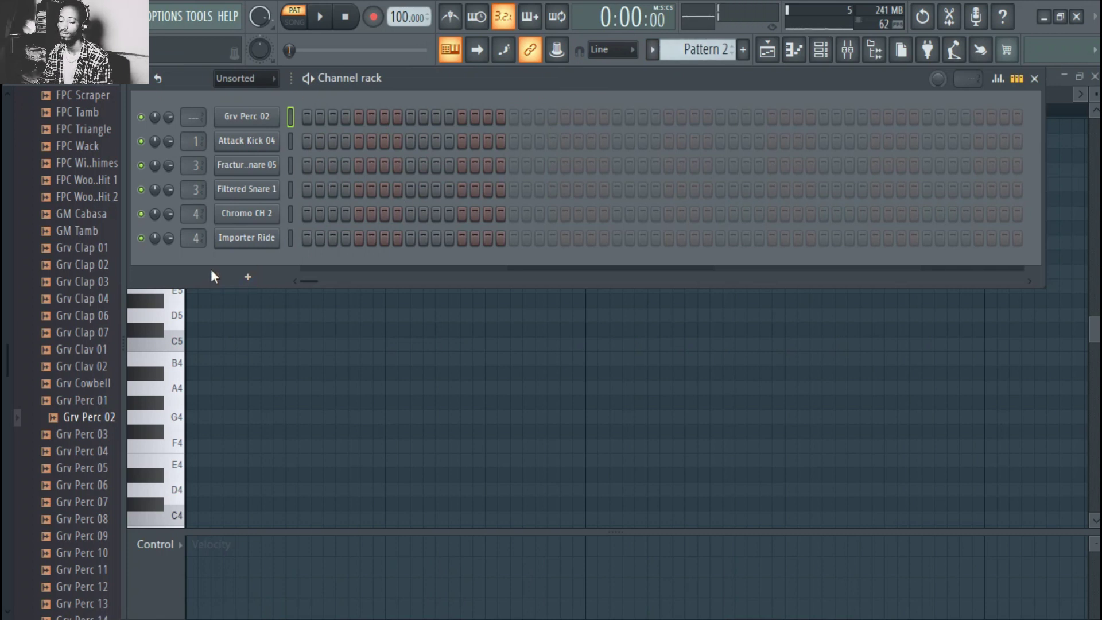
pyautogui.click(253, 276)
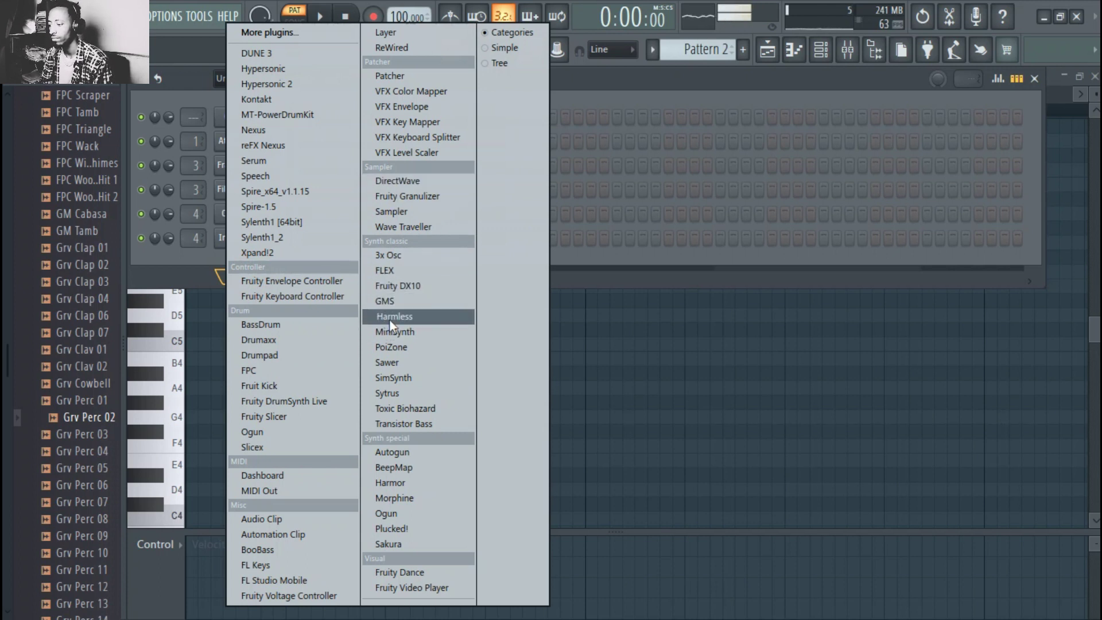
pyautogui.click(265, 566)
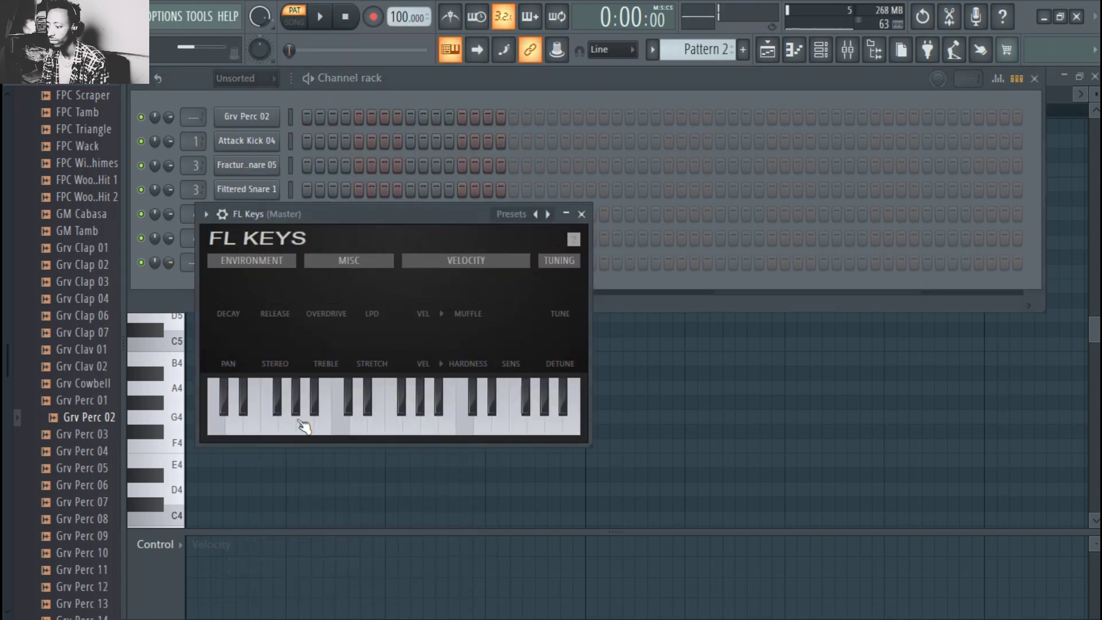
pyautogui.click(367, 406)
pyautogui.moveTo(325, 423); pyautogui.dragTo(468, 423)
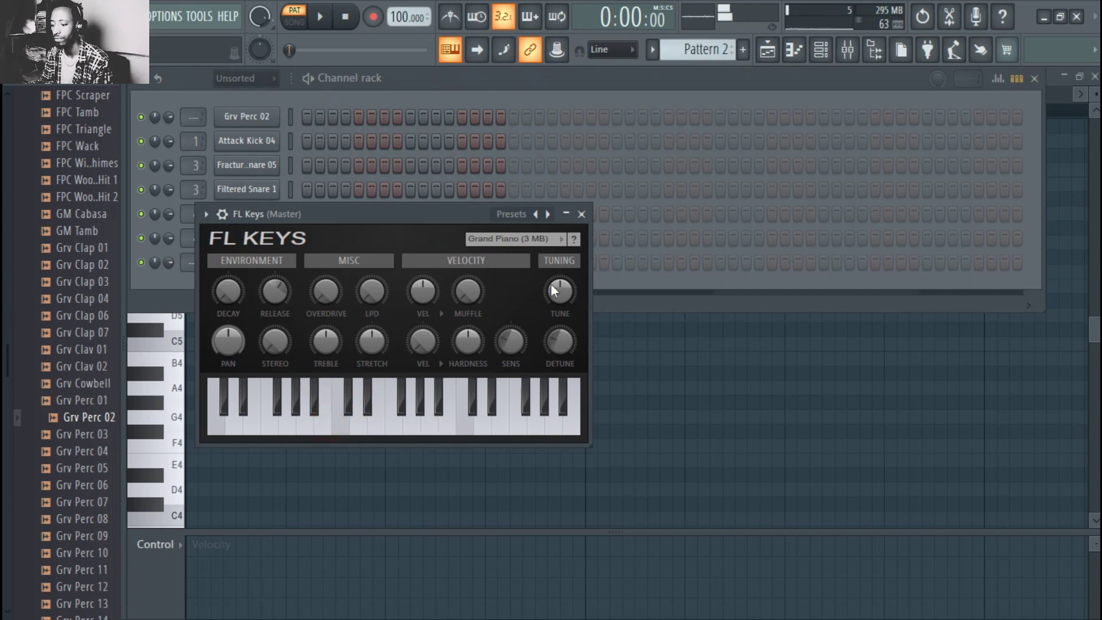
# Change the FL Keys instrument to Rhodes (FL), test a few notes and close the plugin window
pyautogui.click(560, 240)
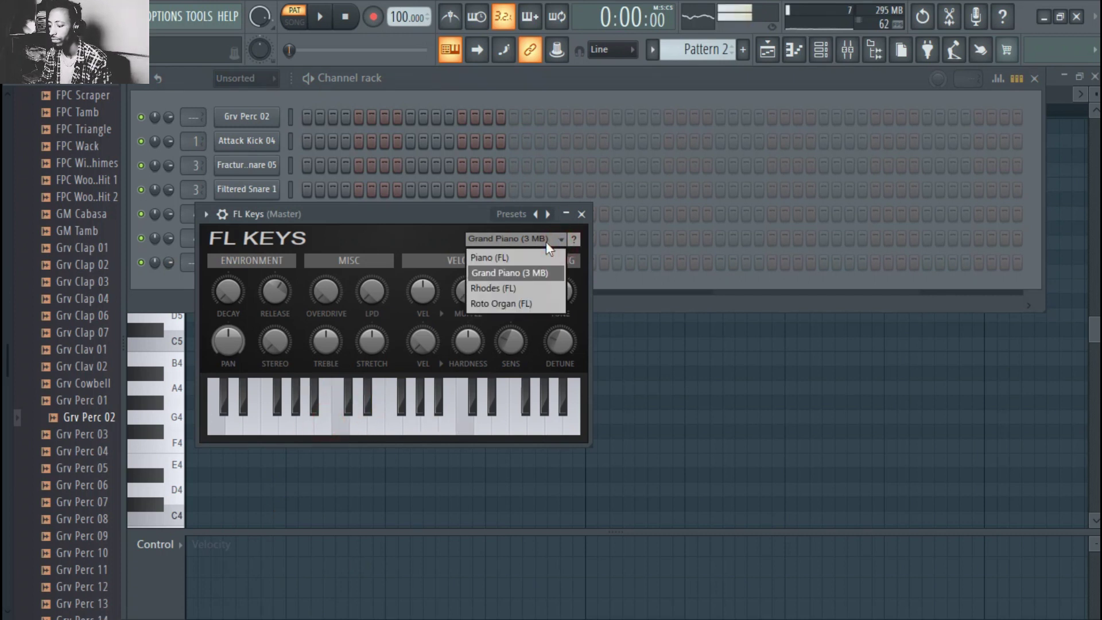
pyautogui.click(516, 288)
pyautogui.click(432, 418)
pyautogui.click(390, 416)
pyautogui.click(383, 421)
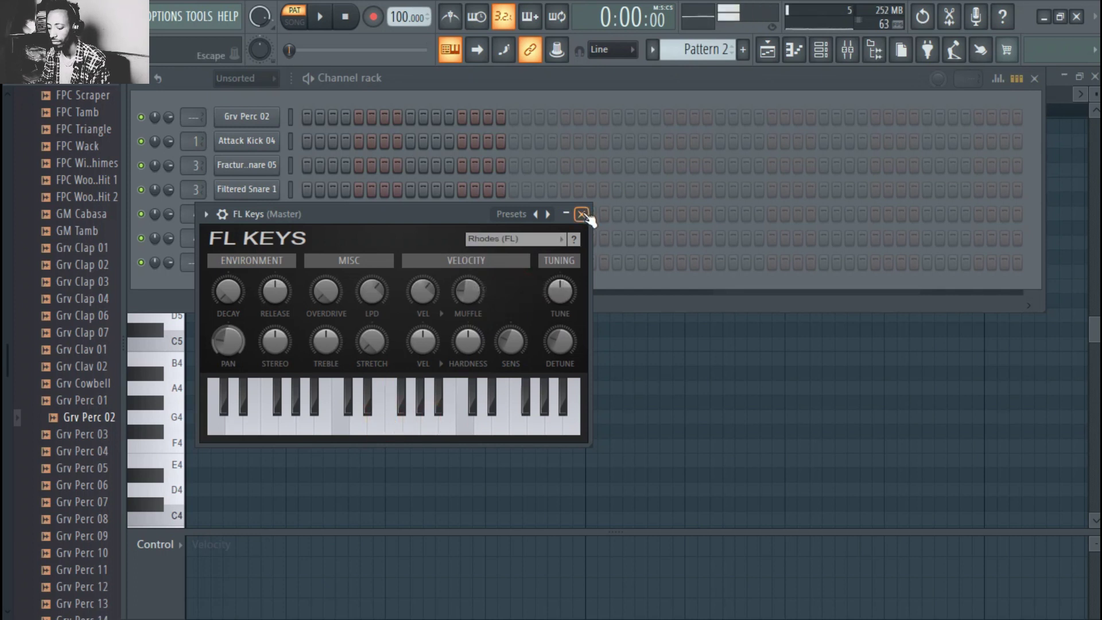
pyautogui.click(582, 213)
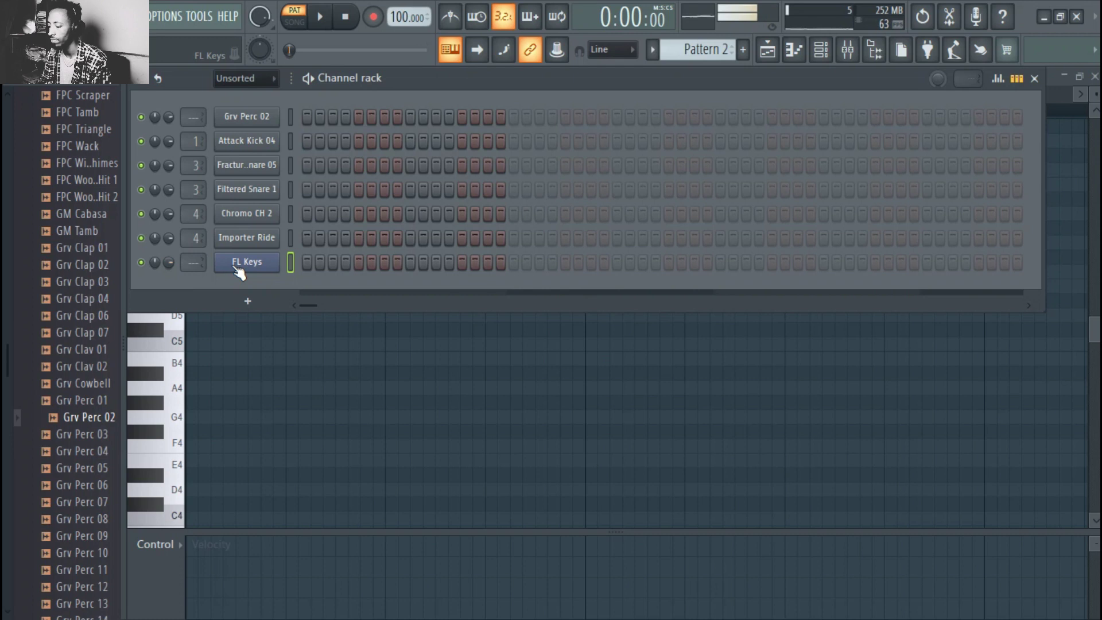
# Open the piano roll for the FL Keys channel and audition notes around C5 on its keyboard
pyautogui.rightClick(258, 261)
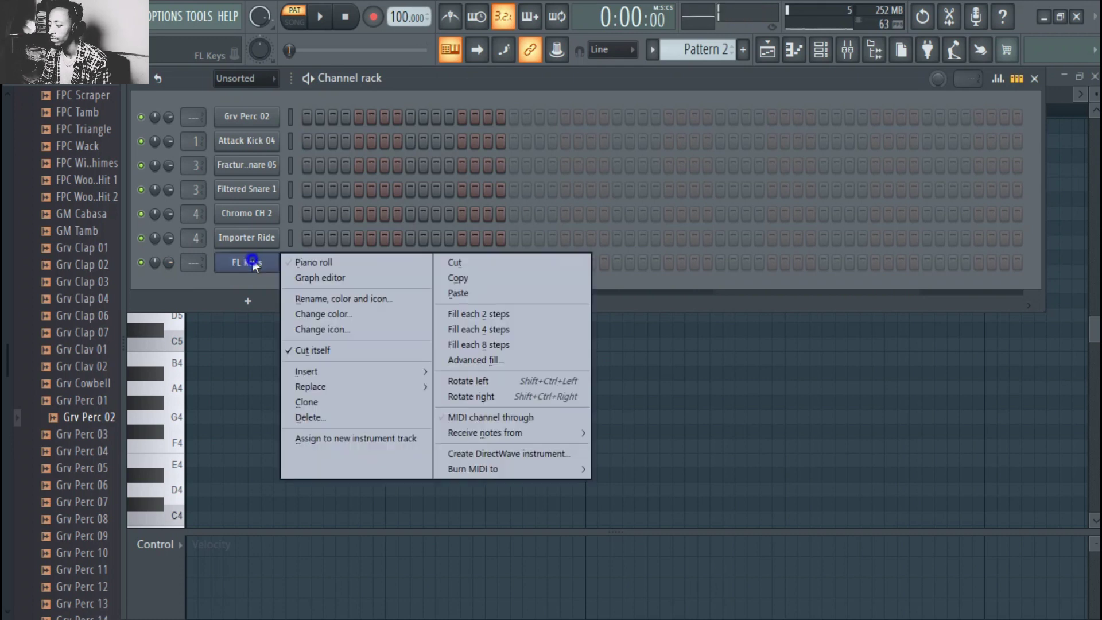
pyautogui.click(340, 263)
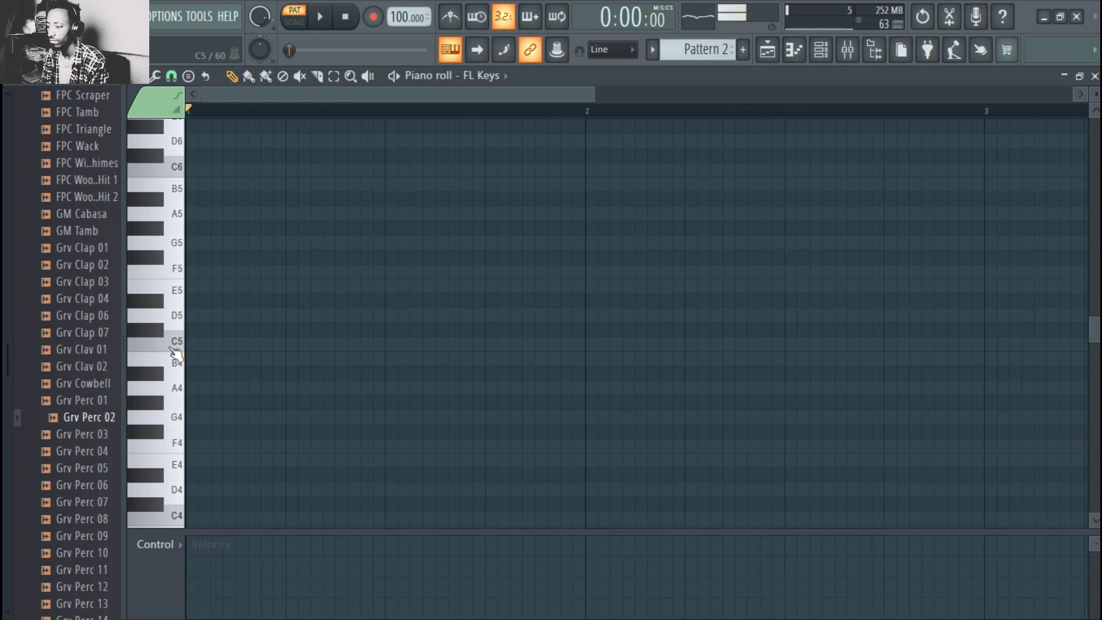
pyautogui.click(175, 287)
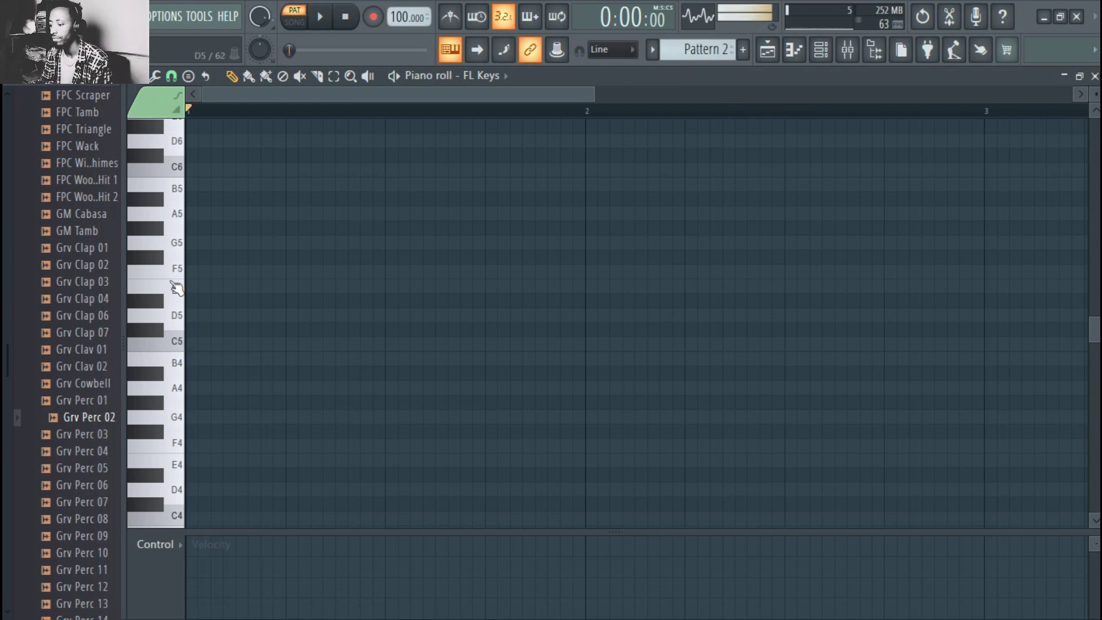
pyautogui.click(176, 202)
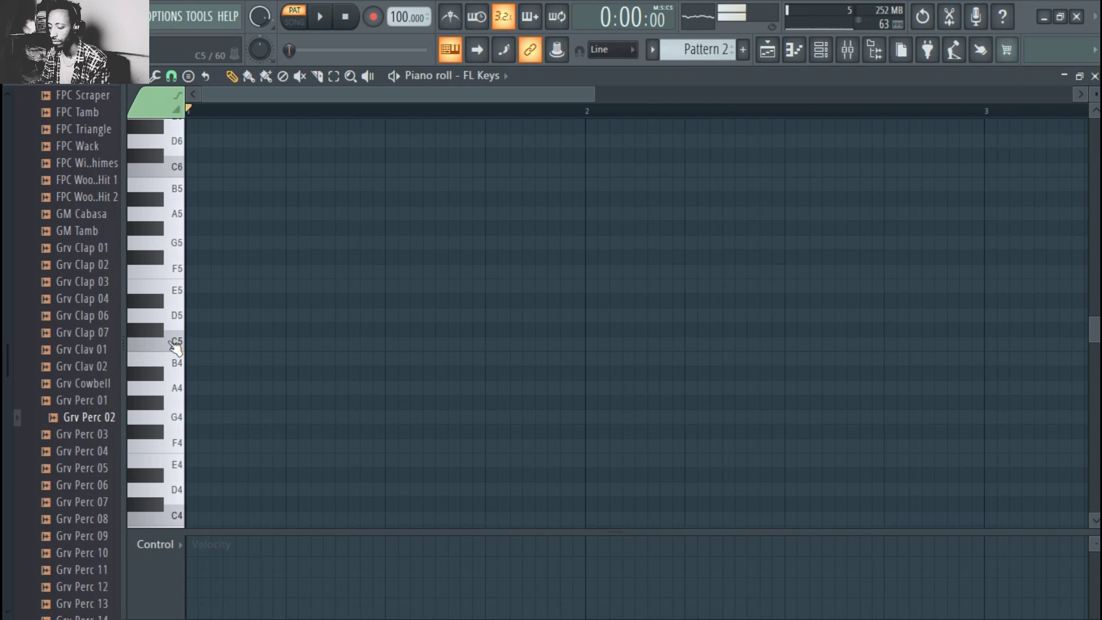
pyautogui.moveTo(170, 349)
pyautogui.mouseDown()
pyautogui.moveTo(173, 297)
pyautogui.moveTo(174, 330)
pyautogui.mouseUp()
# Add a C5 note at the start of Pattern 2 and play the pattern to hear it
pyautogui.scroll(5, 179, 346)
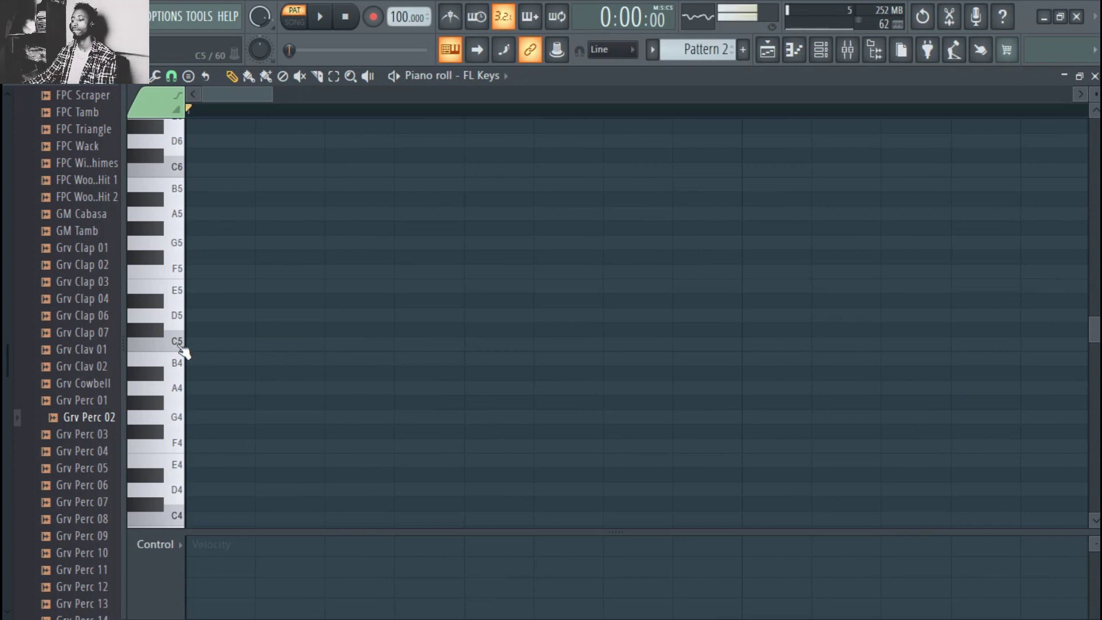
pyautogui.click(192, 346)
pyautogui.click(320, 17)
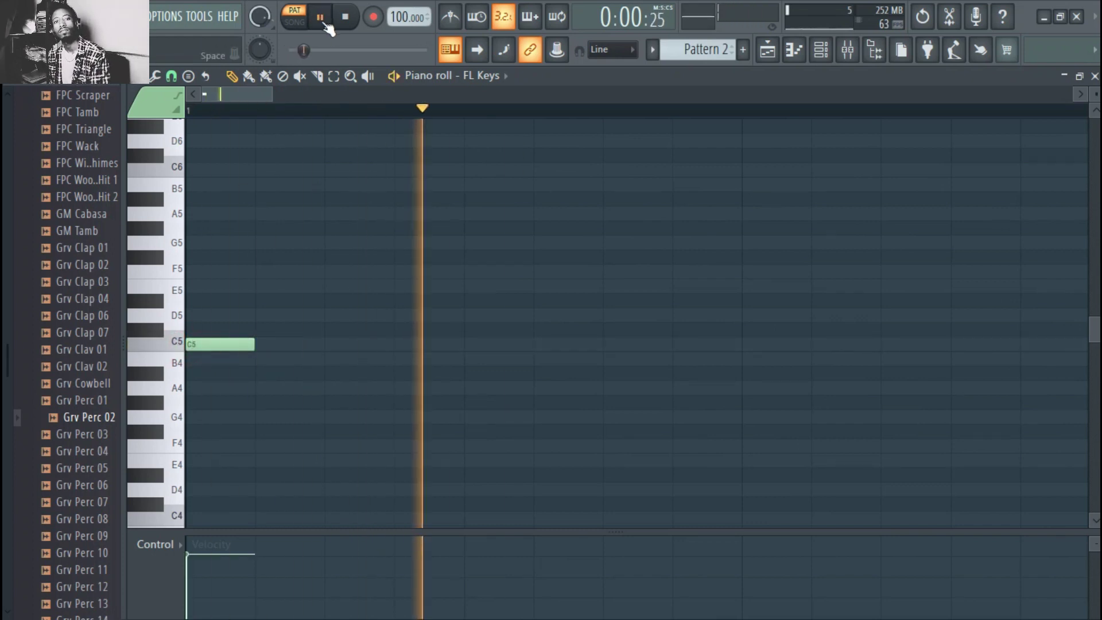
pyautogui.press('space')
# Stretch the C5 note to fill the whole first bar and play the pattern
pyautogui.moveTo(253, 345); pyautogui.dragTo(221, 346)
pyautogui.scroll(-5, 337, 361)
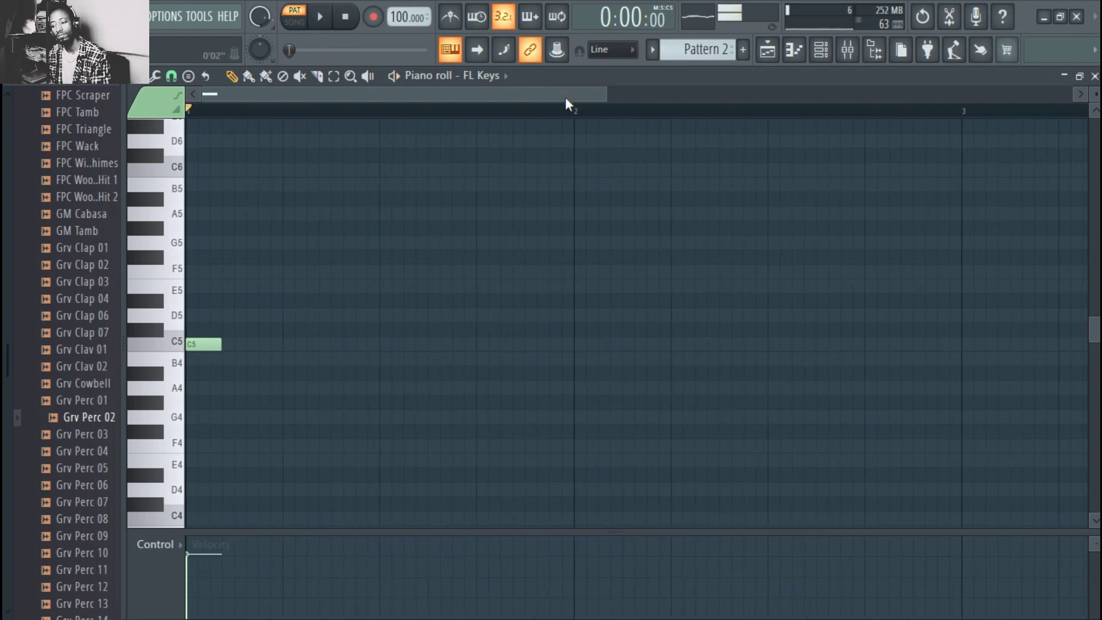
pyautogui.moveTo(220, 349); pyautogui.dragTo(468, 345)
pyautogui.scroll(-4, 541, 349)
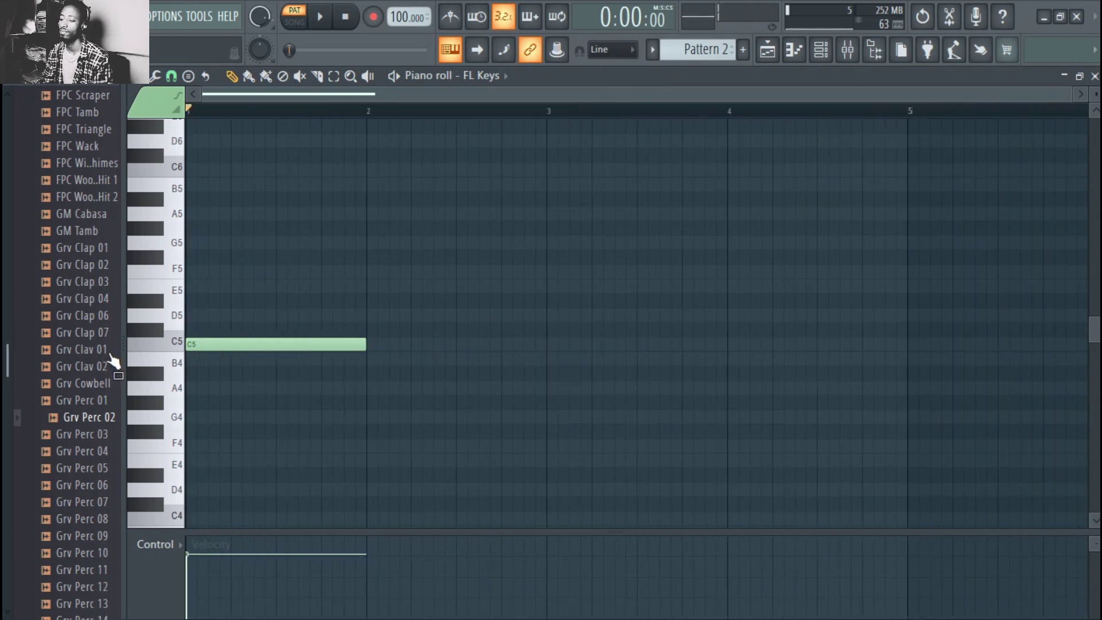
pyautogui.click(155, 347)
pyautogui.scroll(3, 155, 346)
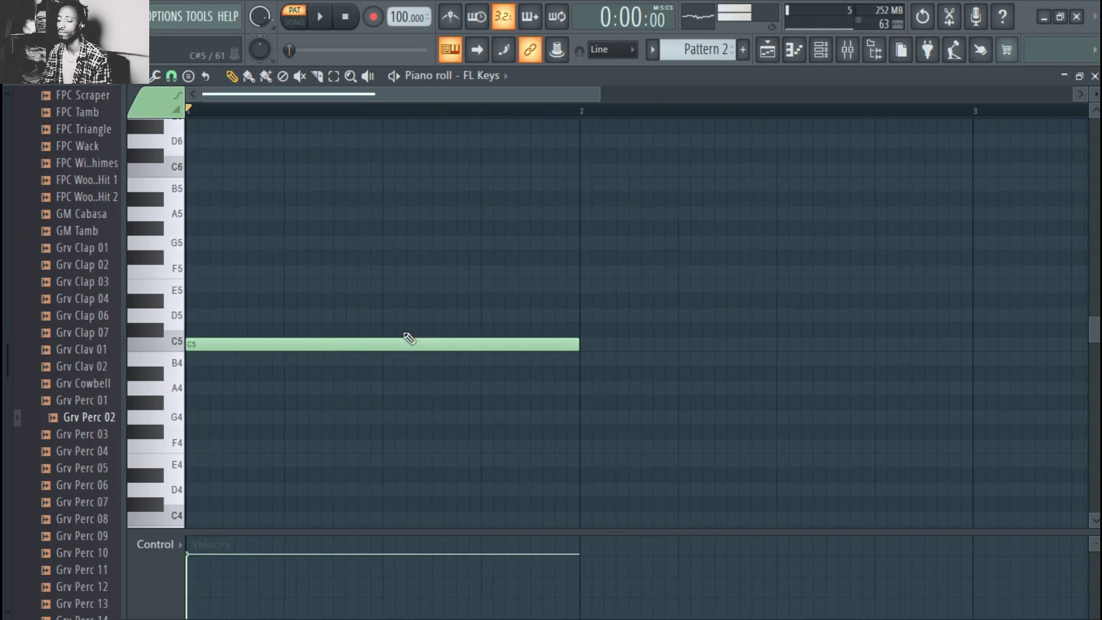
pyautogui.press('space')
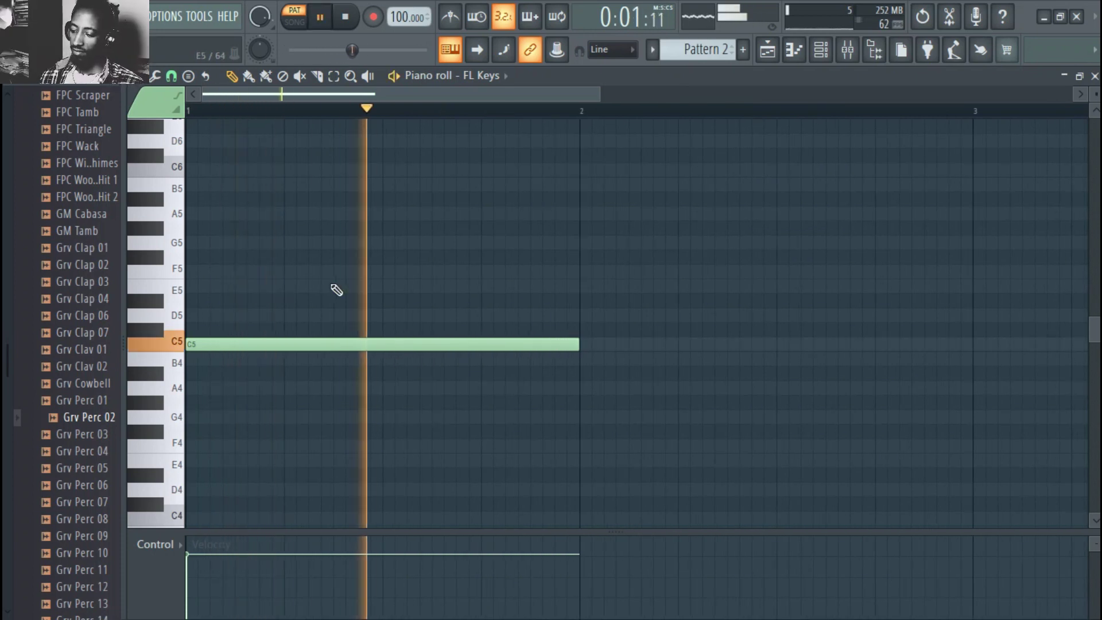
pyautogui.press('space')
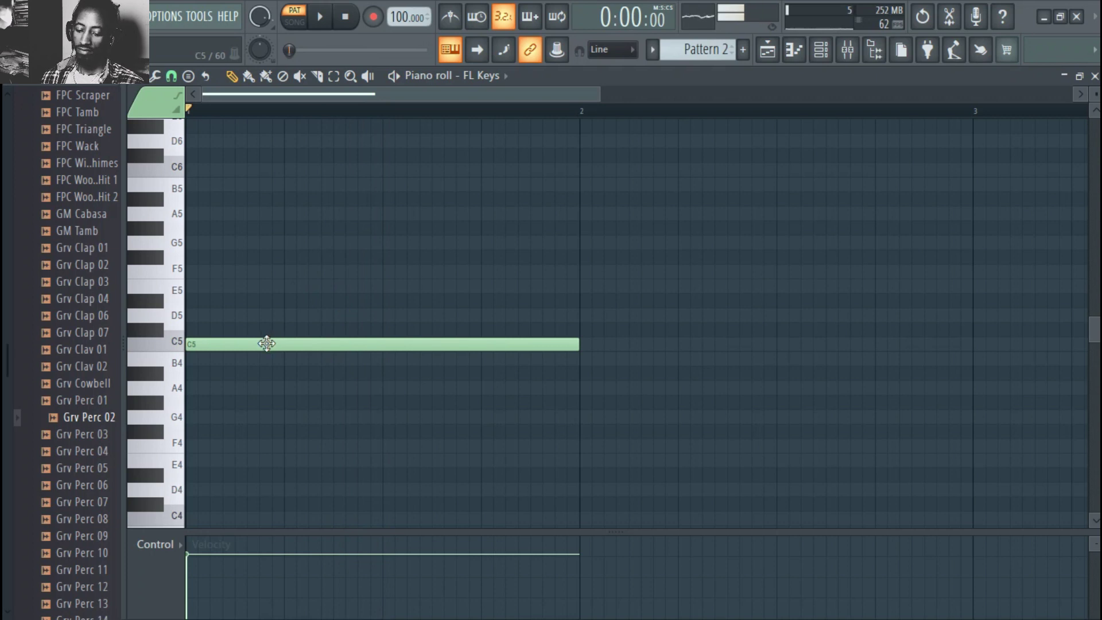
# Audition the keys from C5 upward and add a one-bar D#5 note above the C5 note at the pattern start
pyautogui.click(178, 349)
pyautogui.click(178, 342)
pyautogui.click(173, 347)
pyautogui.click(161, 331)
pyautogui.click(172, 319)
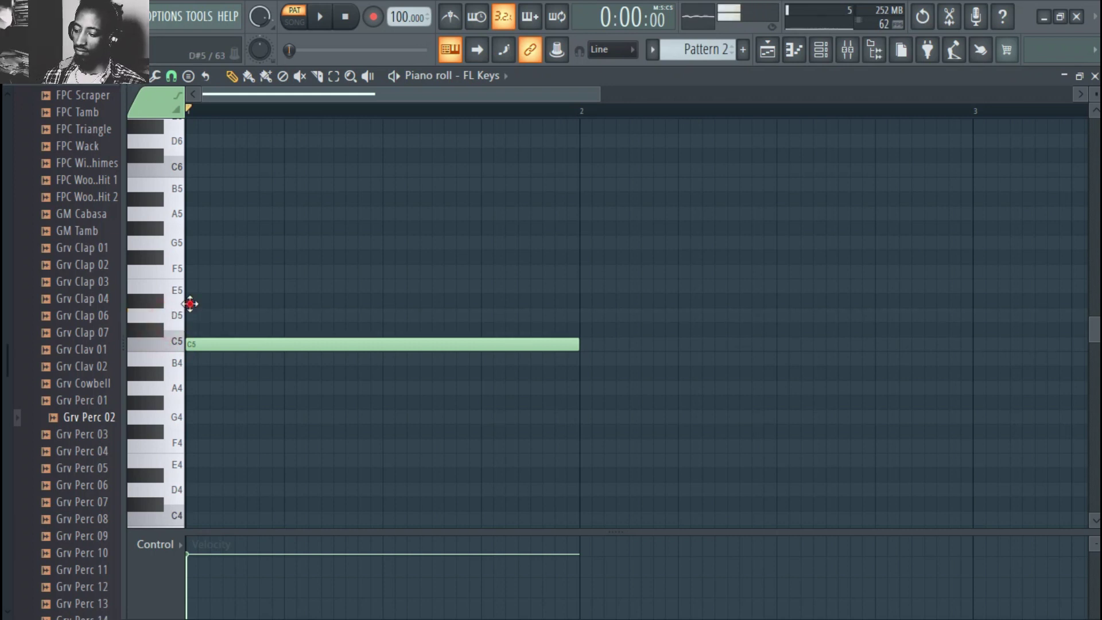
pyautogui.click(191, 303)
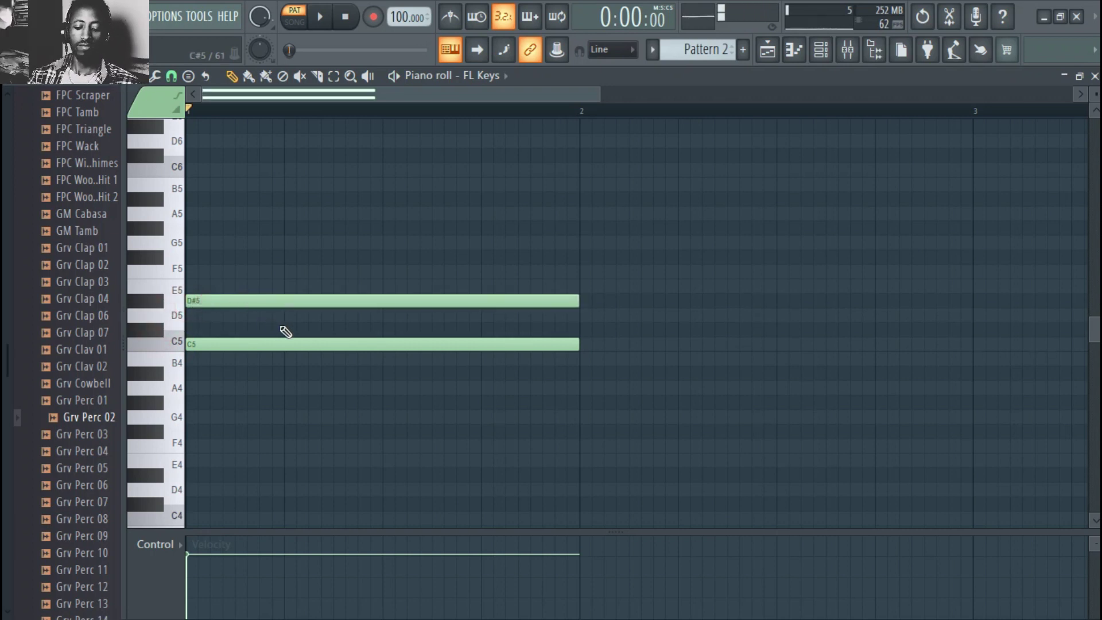